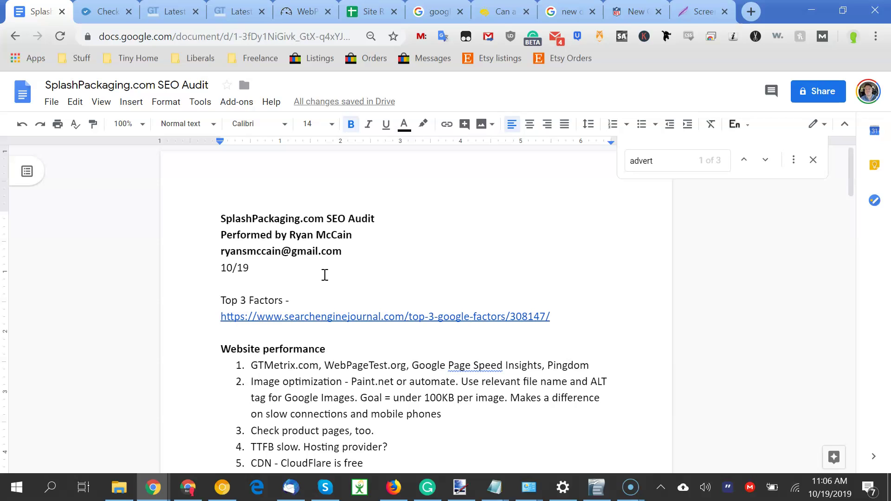
click(311, 365)
key(Down)
key(Down)
key(Down)
key(Down)
key(Down)
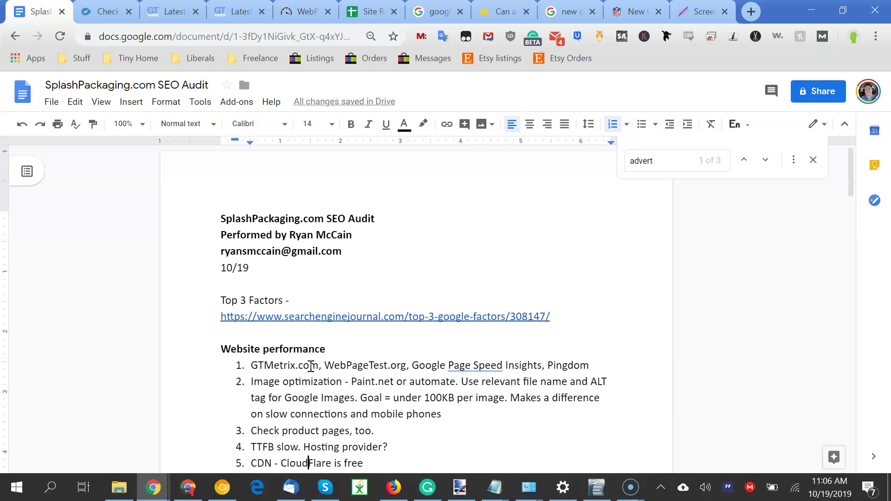
Open the searchenginejournal.com link under Top 3 Factors in the audit document.
click(224, 319)
click(567, 307)
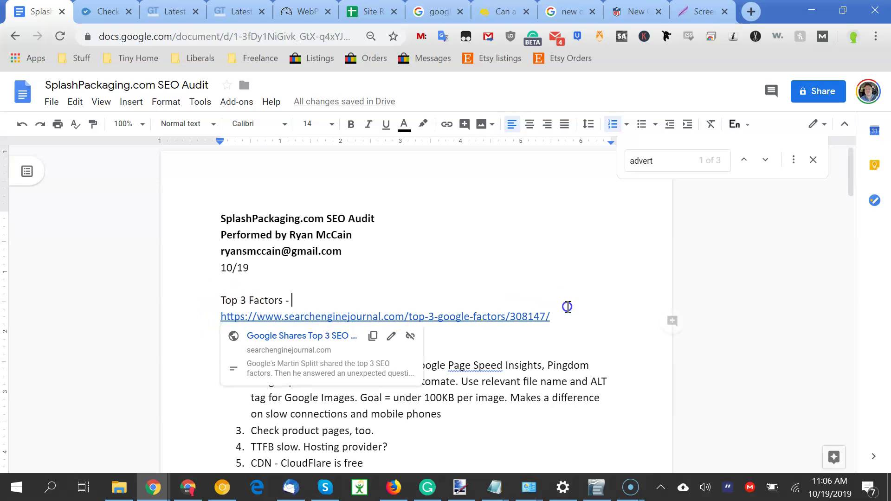
drag(567, 307, 572, 313)
key(alt+Return)
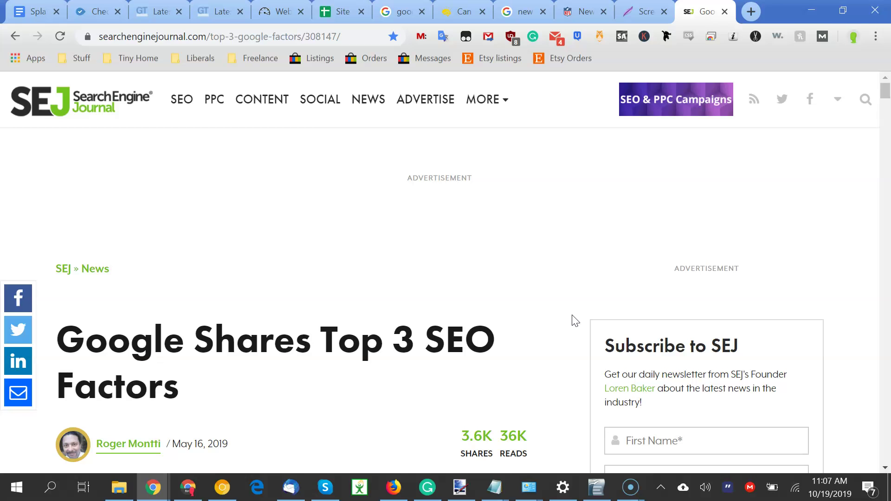
Read through the article's sections on page relevance, SEO Factor #1 (Content) and SEO Factor #2 (Meta Data).
scroll(575, 320, down, 15)
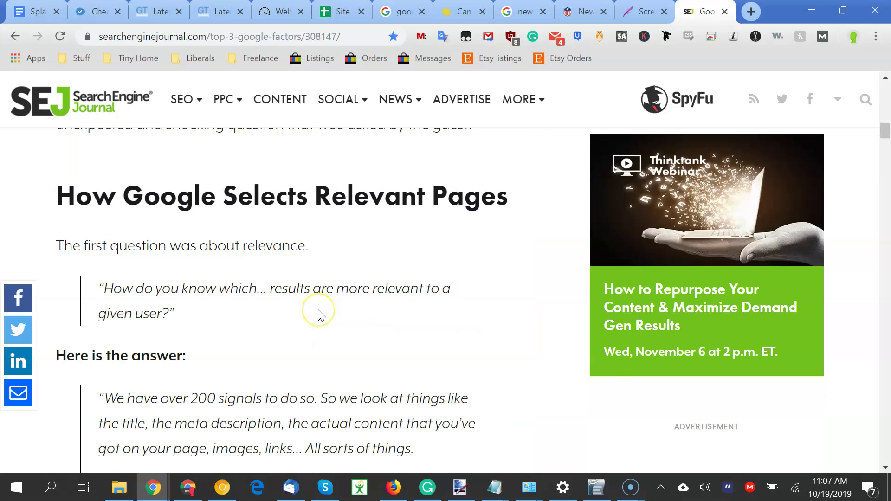
scroll(318, 313, down, 15)
drag(238, 269, 383, 305)
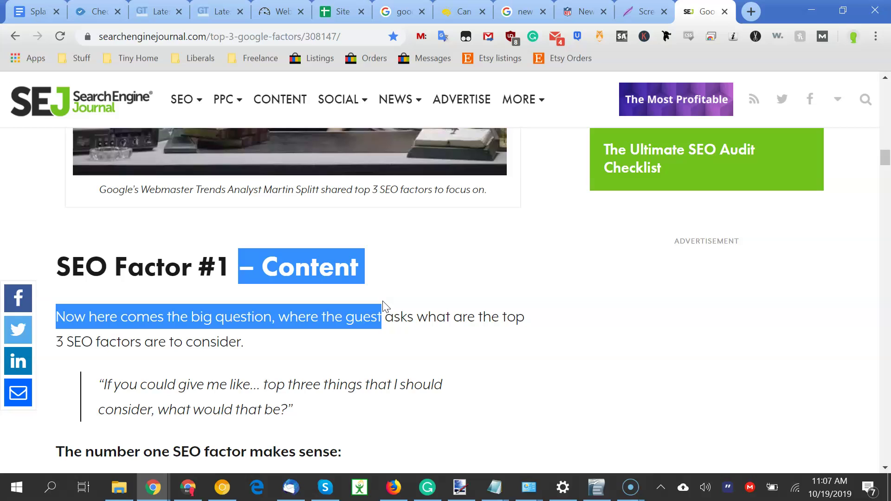
click(386, 310)
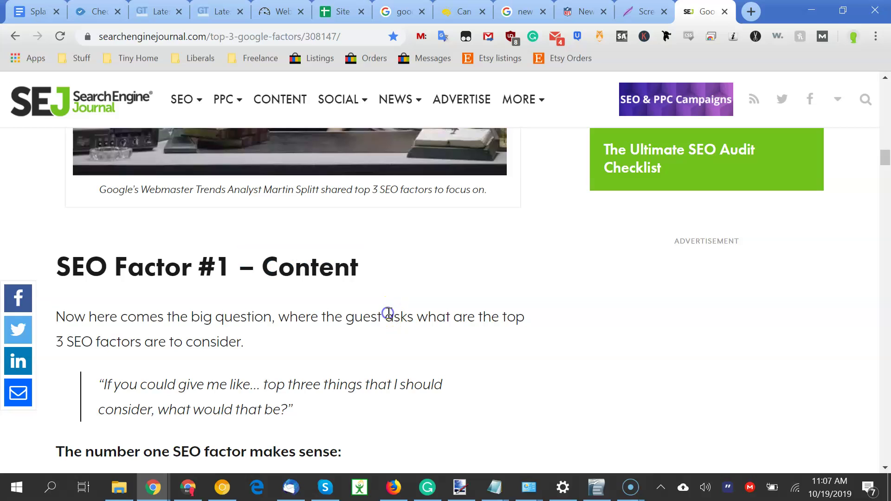
scroll(388, 313, down, 3)
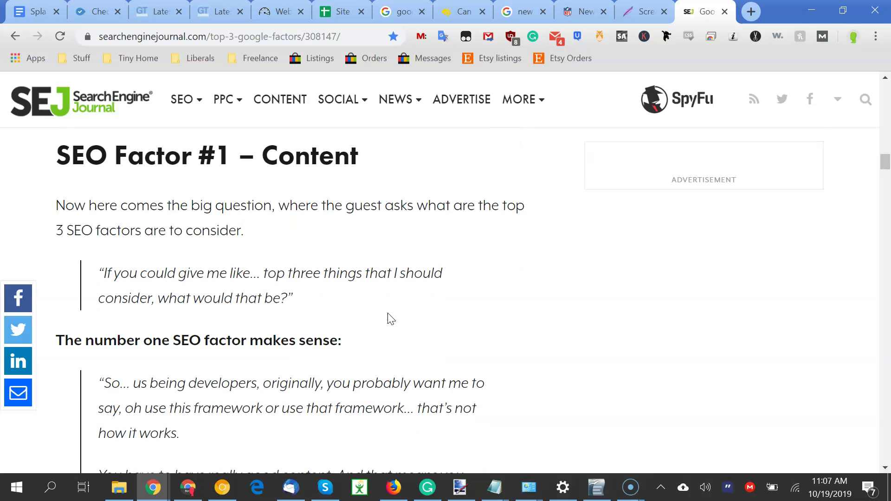
scroll(388, 313, down, 3)
scroll(388, 313, down, 7)
scroll(388, 314, down, 12)
scroll(388, 314, down, 5)
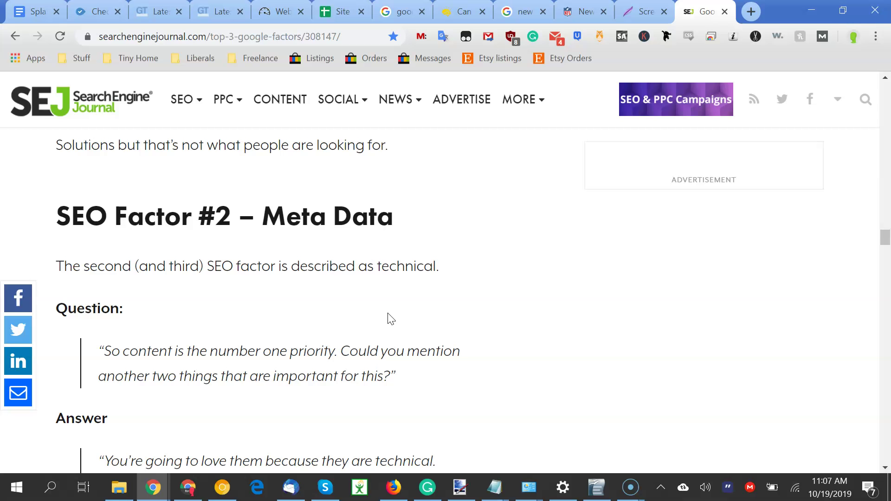
scroll(391, 318, down, 1)
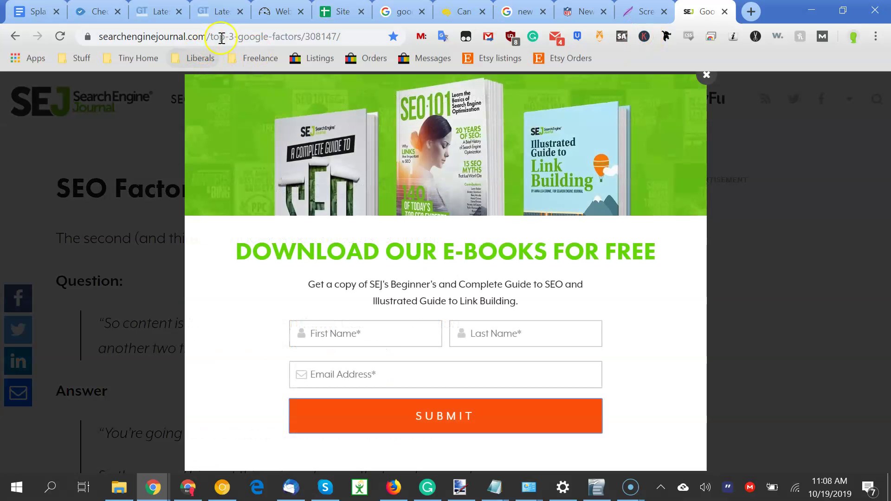
Search Google for a Google schema checker in a new browser tab.
click(554, 38)
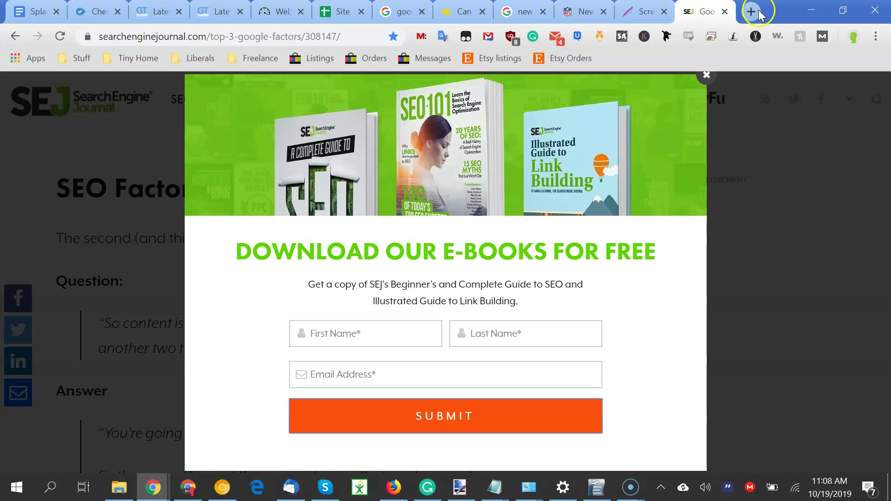
click(748, 16)
text(googl)
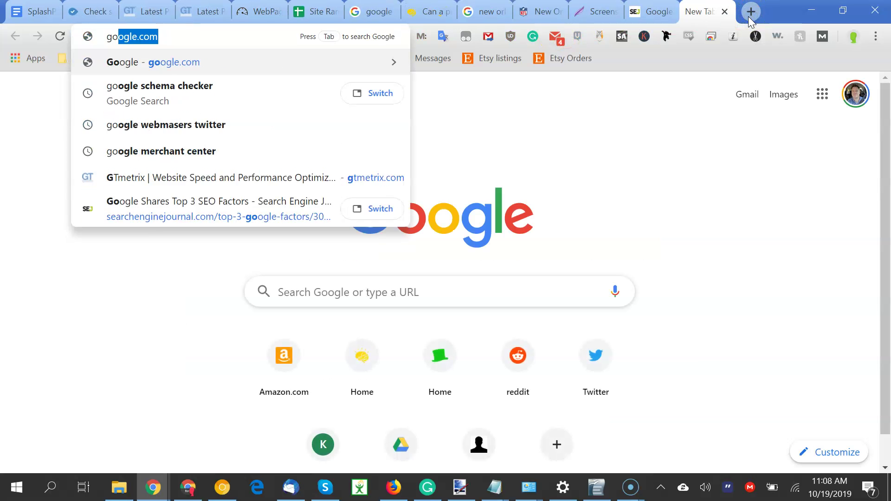
text( sce)
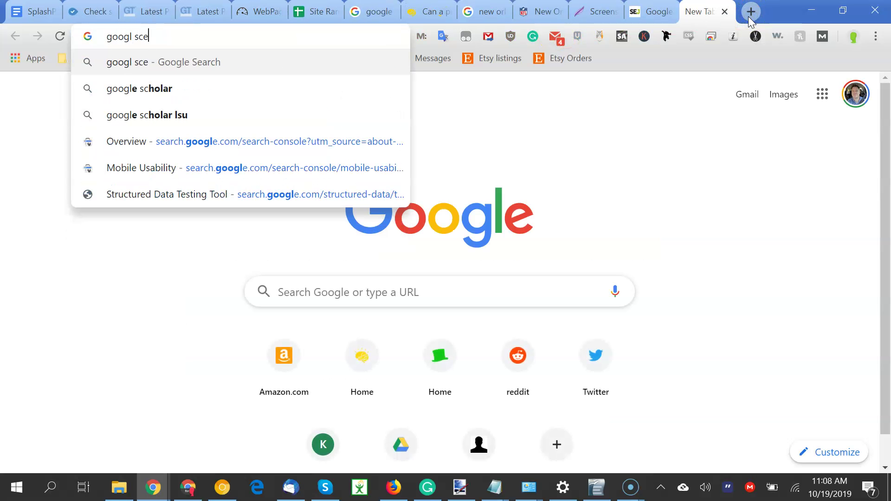
text(ham checker)
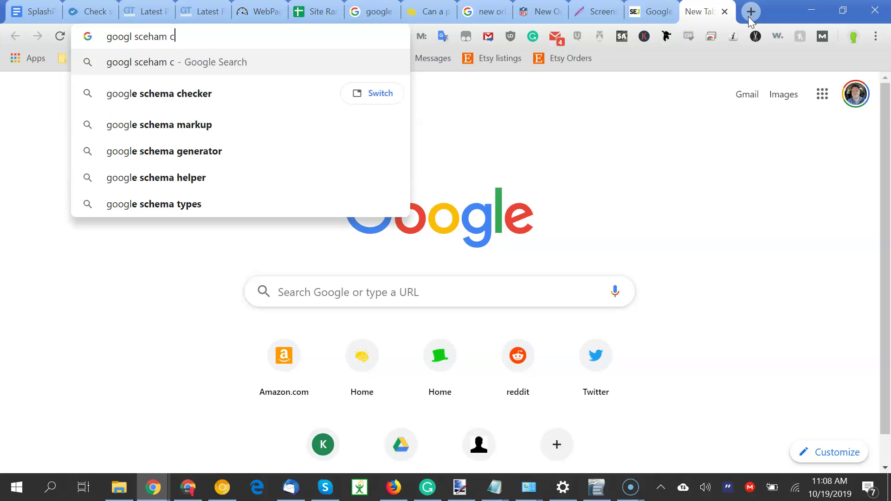
key(Return)
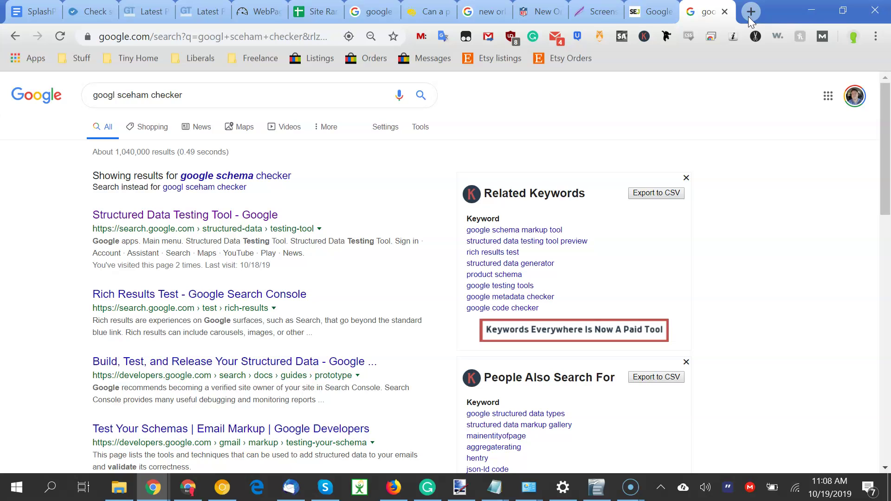
Replace the Google query with "baked potato recipe" and view the recipe results.
click(84, 96)
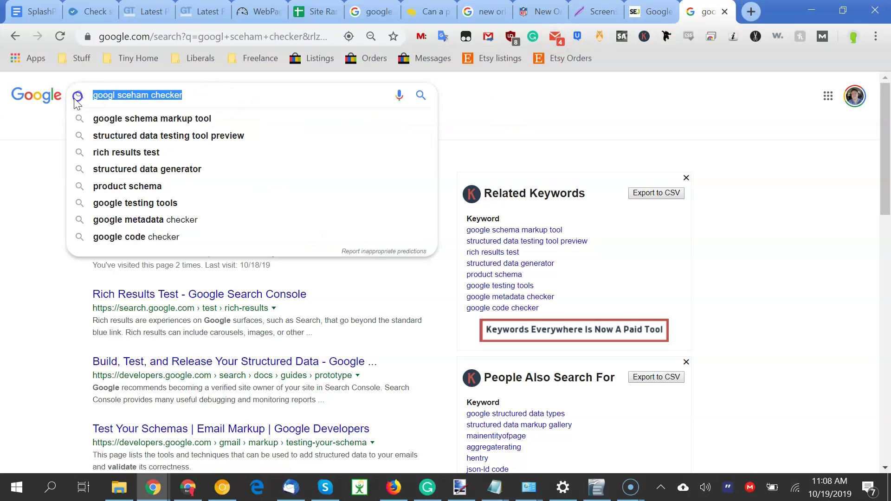
text(baked po)
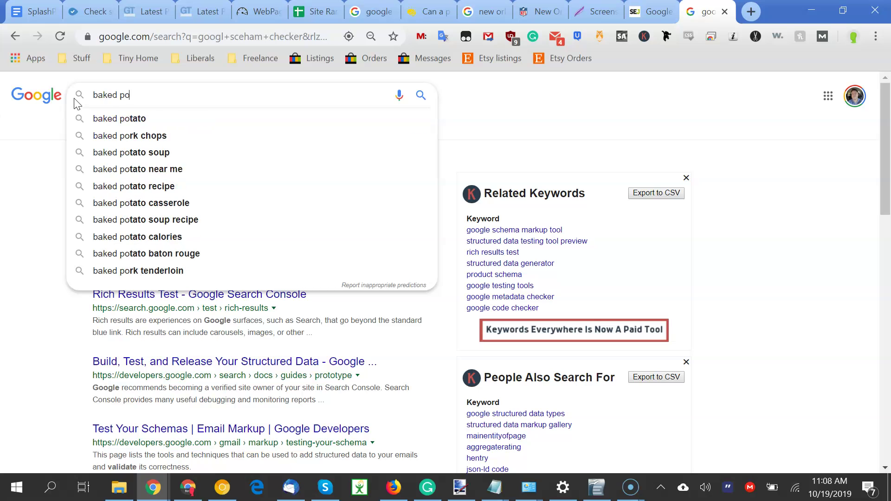
text(tato recipe)
key(Return)
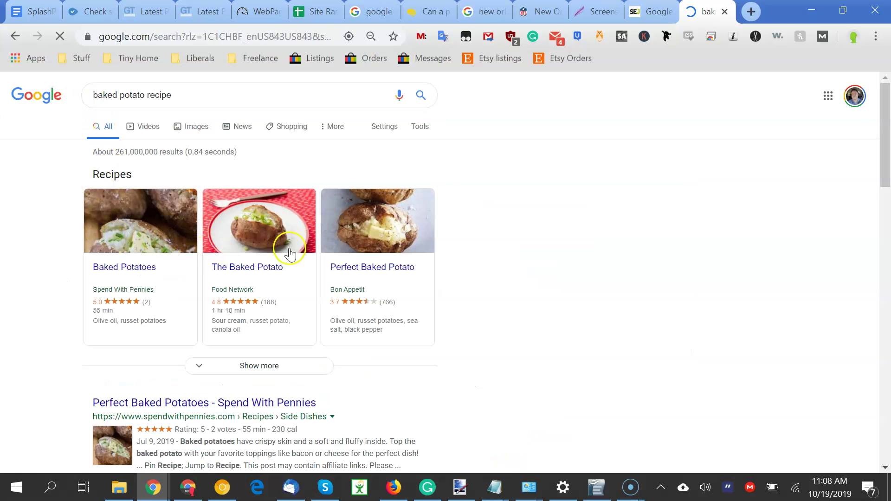
Search Google for "google schema checker" and open the Structured Data Testing Tool result.
drag(183, 96, 126, 85)
key(BackSpace)
text(google )
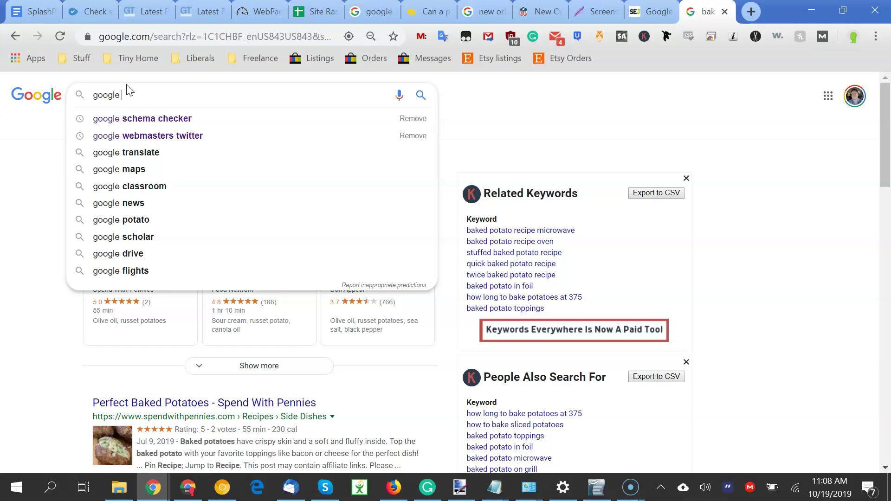
text(schema checker)
key(Return)
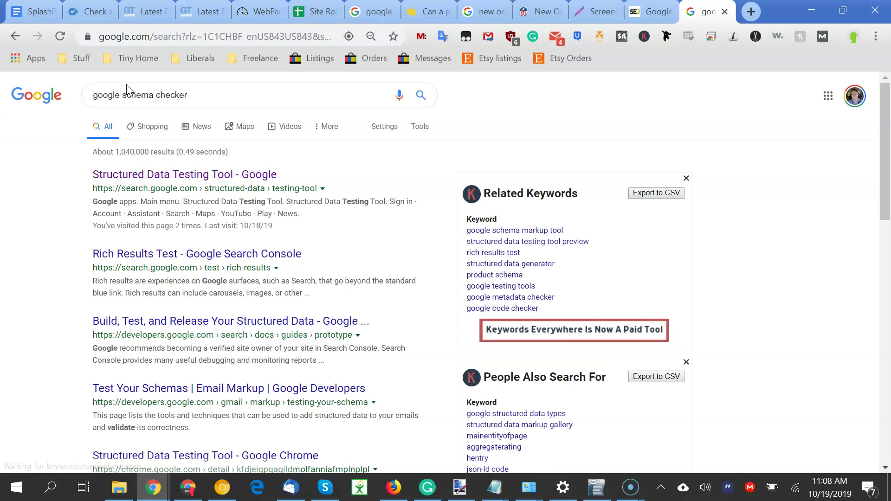
click(153, 175)
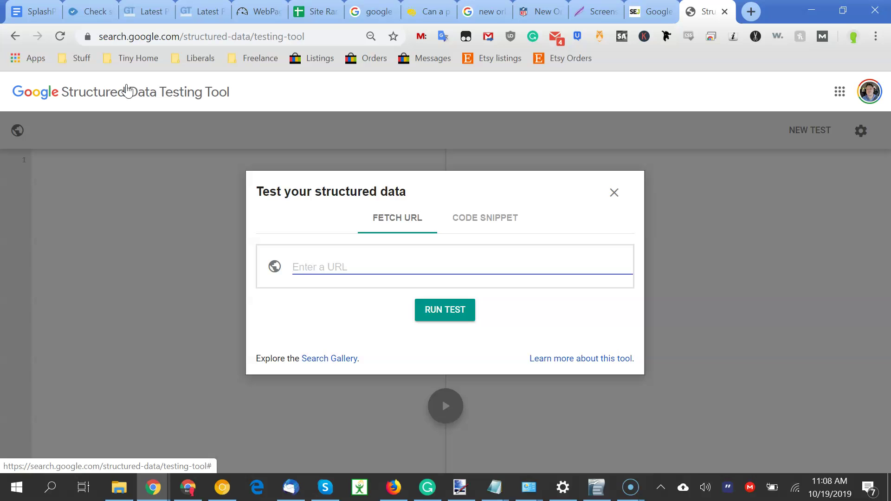
text(ti)
key(BackSpace)
key(BackSpace)
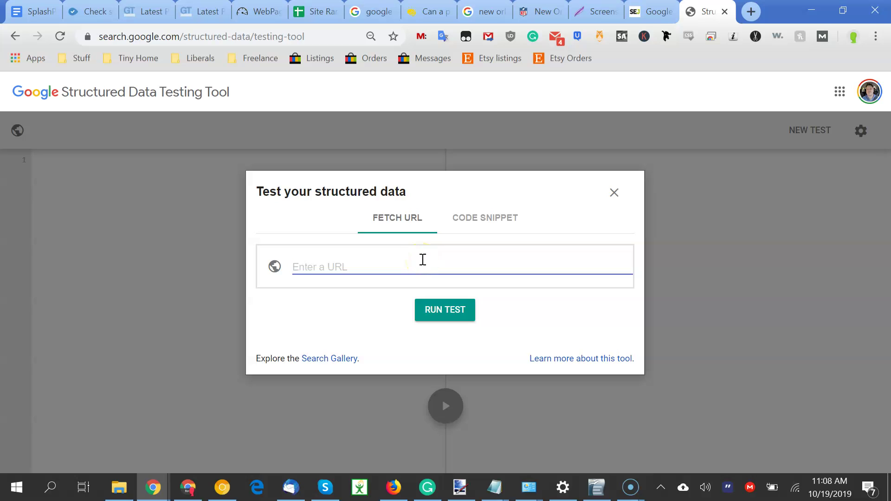
Search for Best Buy in a new browser tab and open its website from the results.
click(751, 12)
text(be)
key(Return)
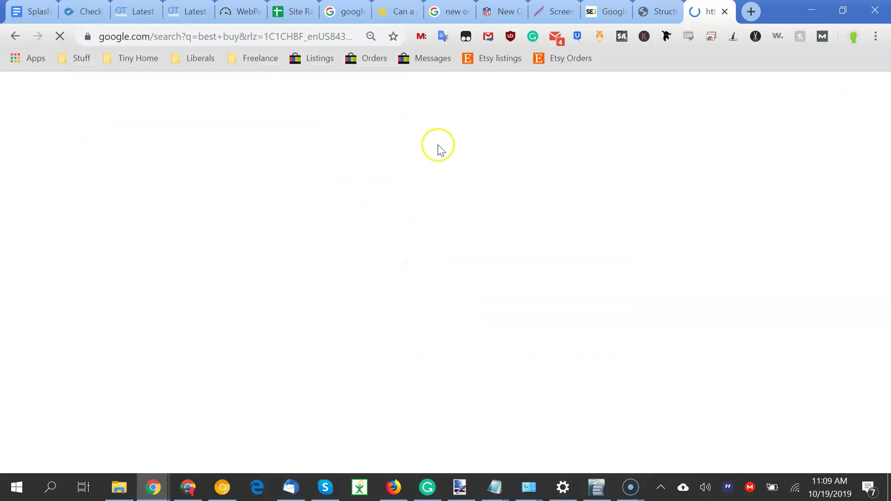
click(145, 174)
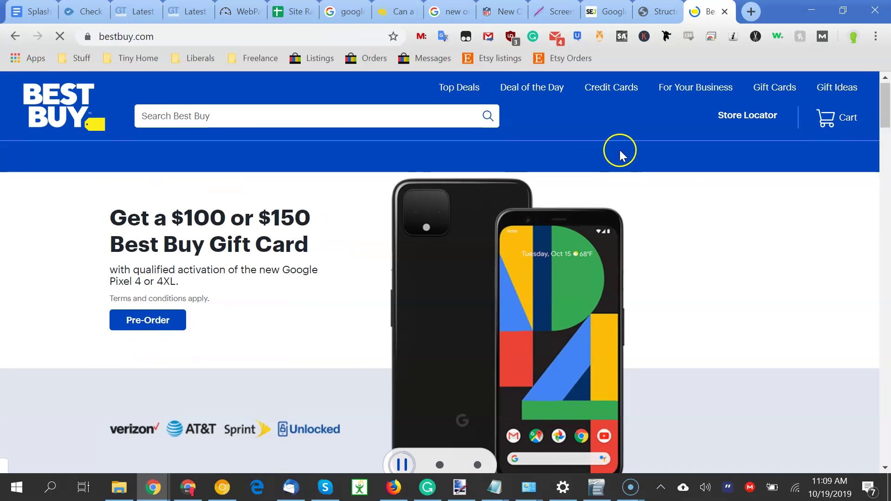
Run a structured data test on bestbuy.com in the Structured Data Testing Tool.
click(640, 20)
text(bestbuy.com)
click(445, 310)
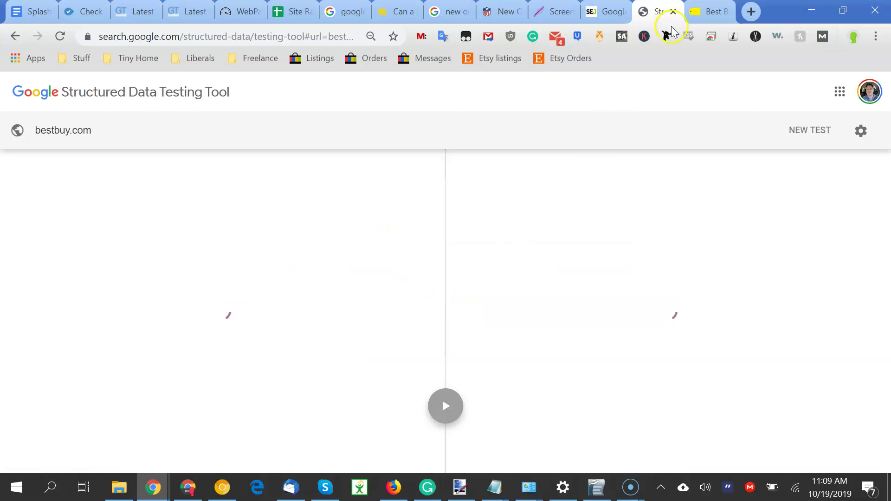
Open the Viper DS4+ Remote Start System product page from Best Buy's Deal of the Day and copy its URL.
click(696, 14)
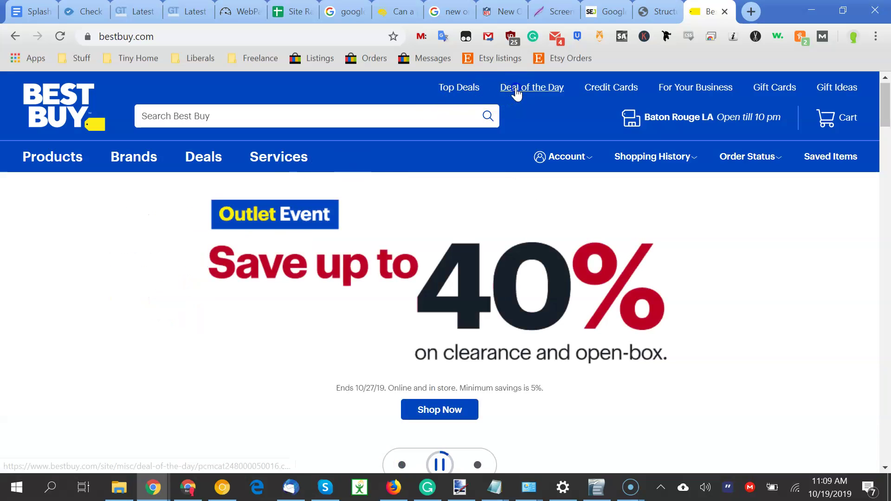
click(513, 91)
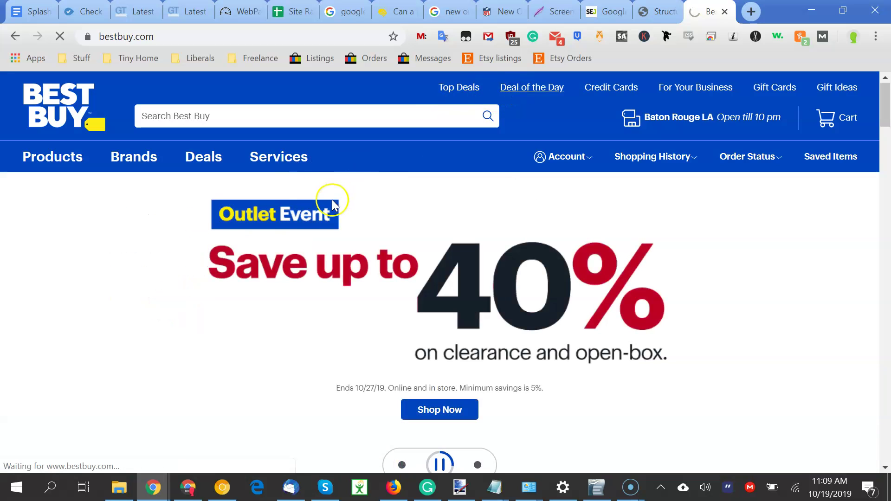
scroll(325, 246, down, 1)
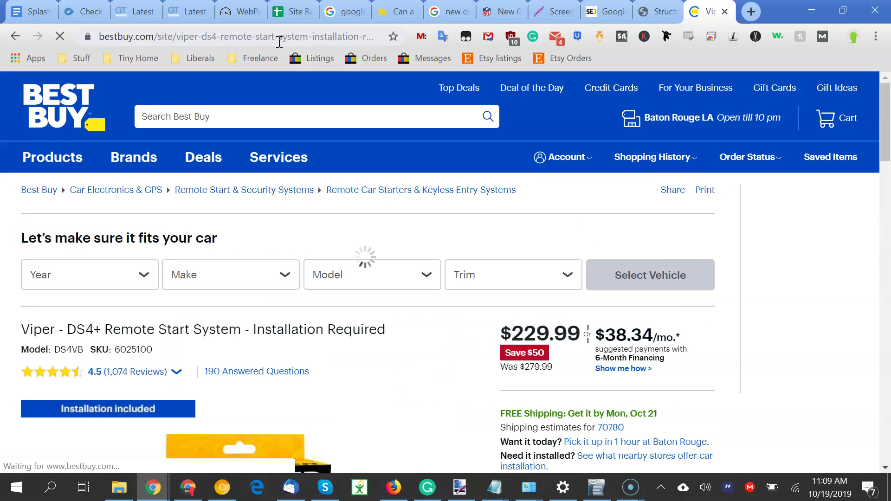
click(279, 42)
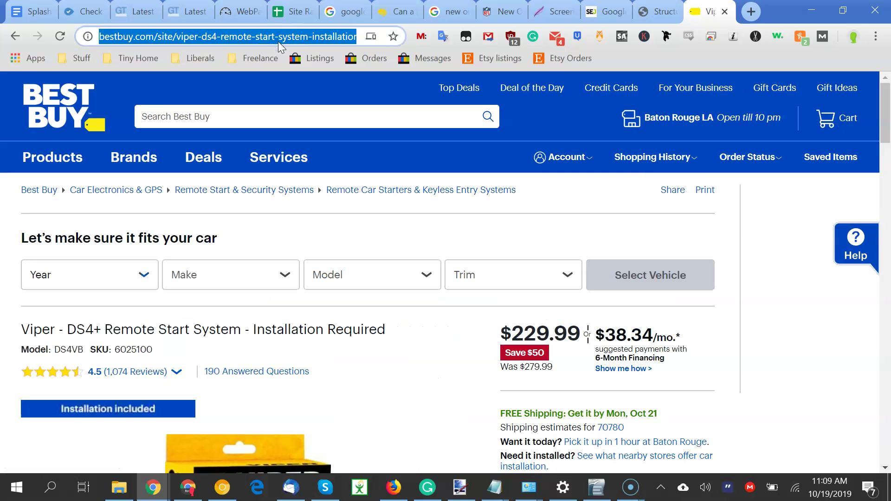
Review the Organization item's details in the bestbuy.com structured data results, then return to the list of detected items.
click(657, 18)
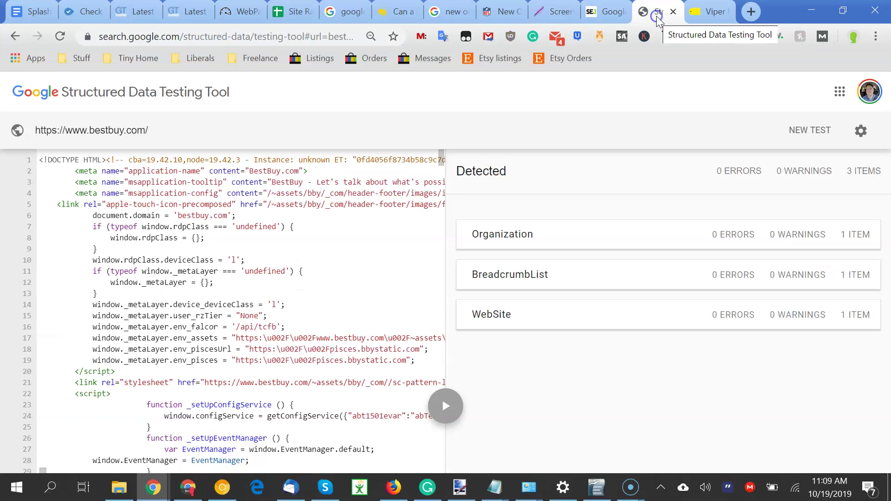
click(668, 234)
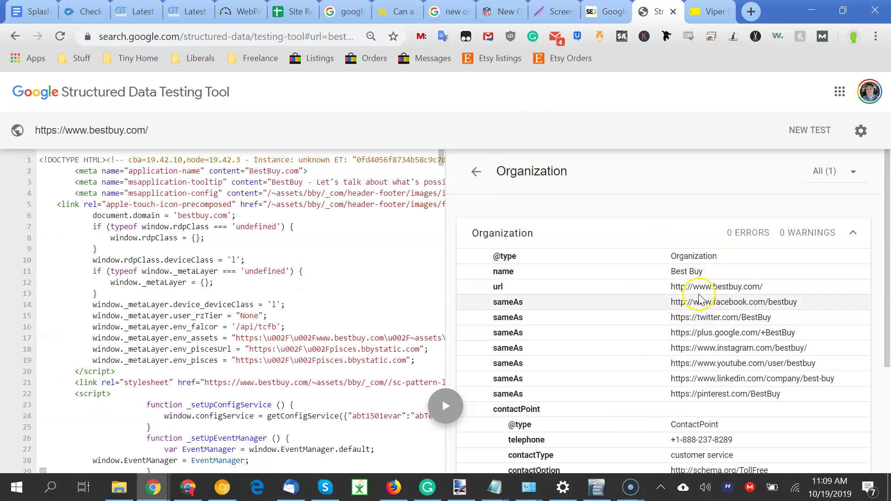
drag(884, 308, 884, 368)
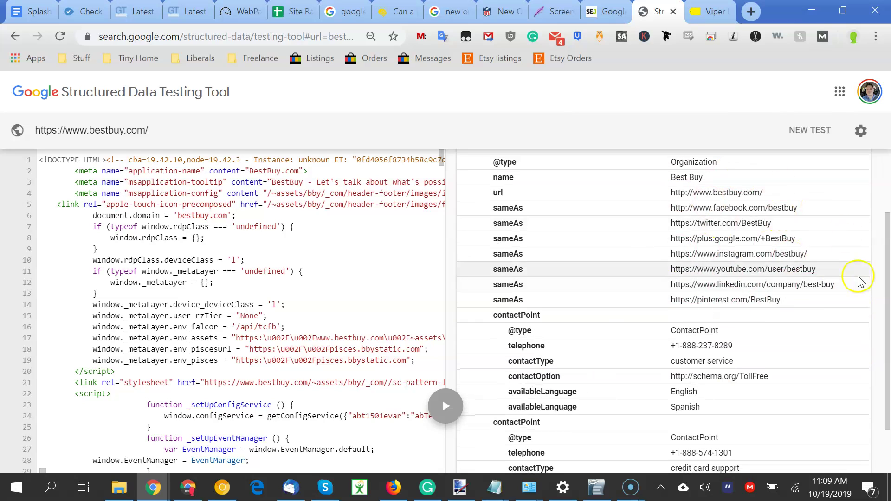
drag(886, 281, 885, 216)
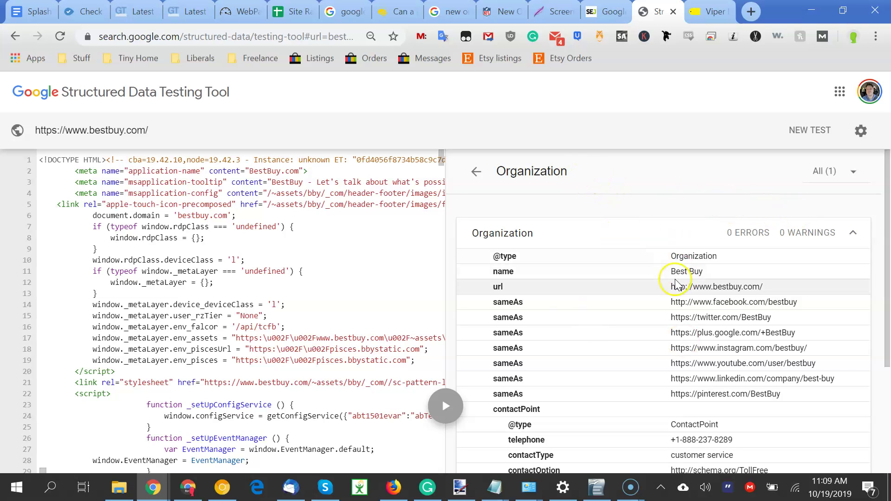
click(476, 171)
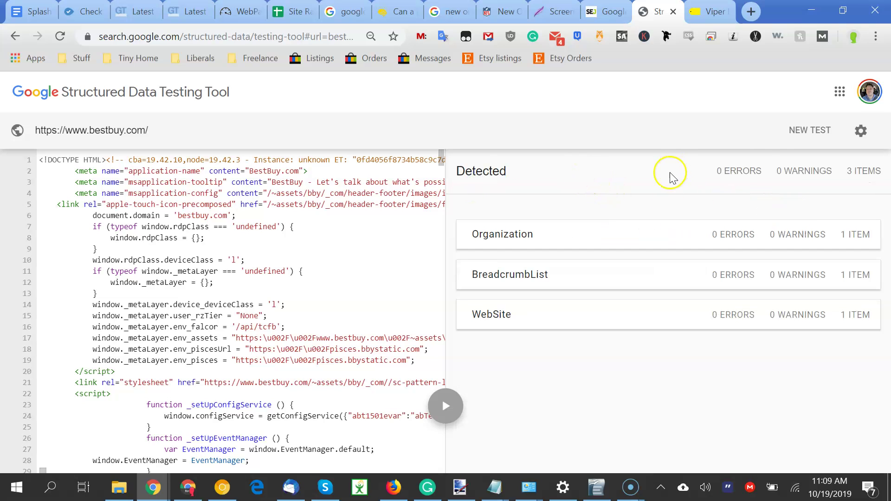
Run a new structured data test on the copied URL of the Viper DS4+ Remote Start System product page.
click(811, 131)
key(ctrl+a)
key(ctrl+v)
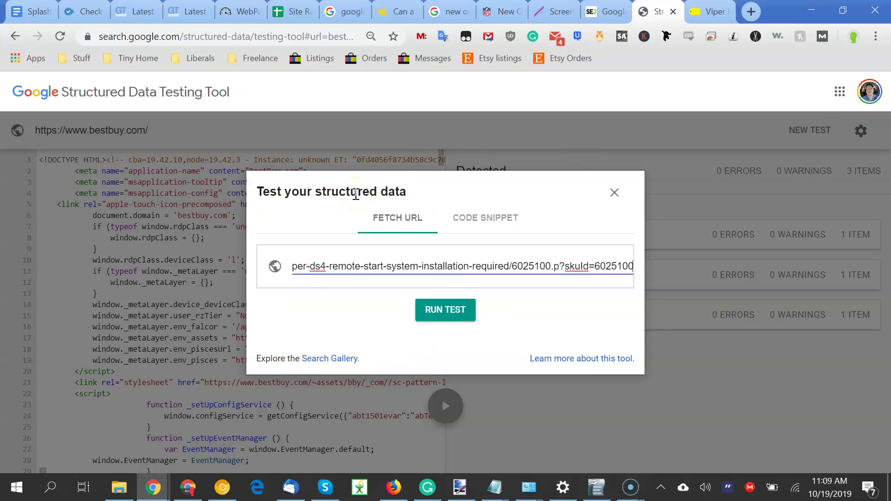
click(444, 320)
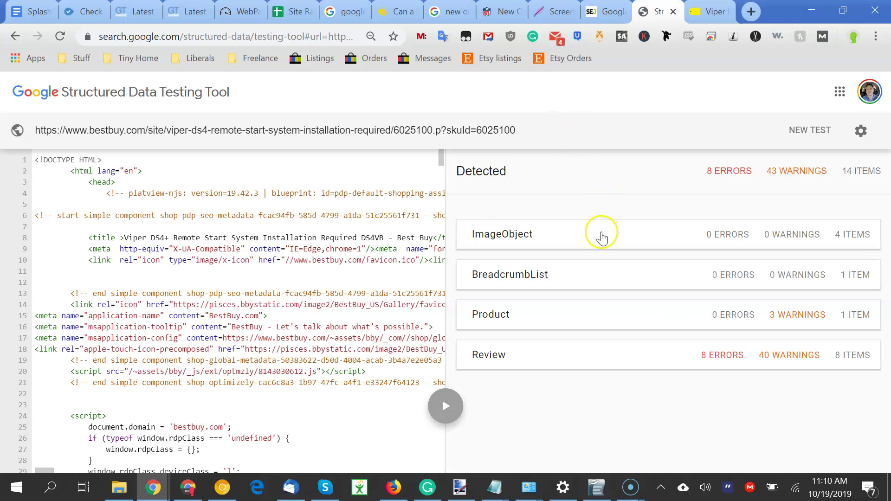
Review the detected ImageObject and BreadcrumbList items in the Viper product page's results, returning to the list of detected items.
click(599, 237)
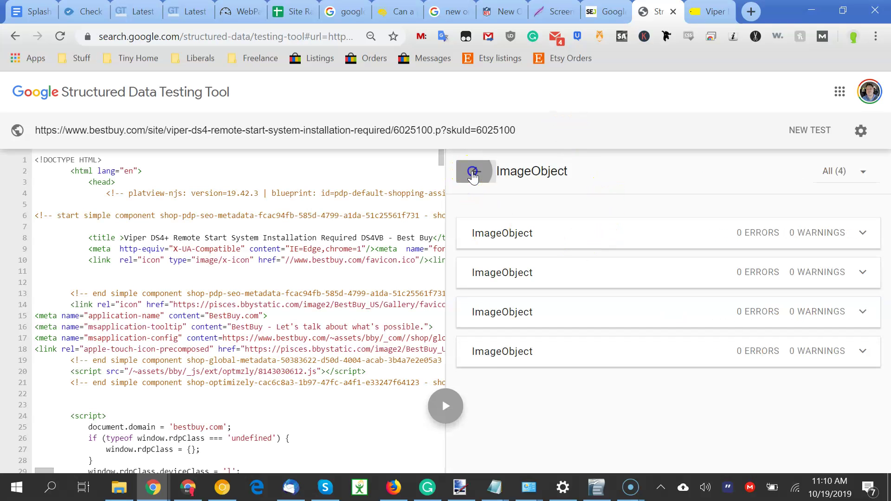
double_click(468, 171)
click(509, 282)
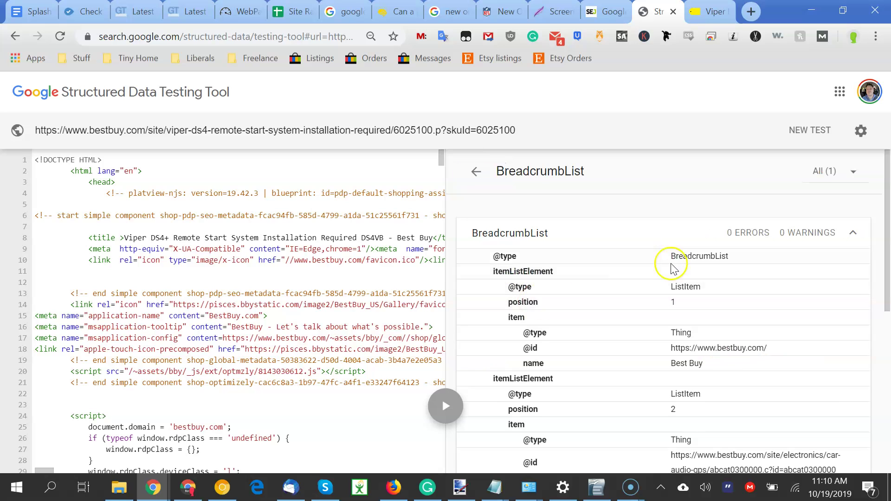
click(475, 172)
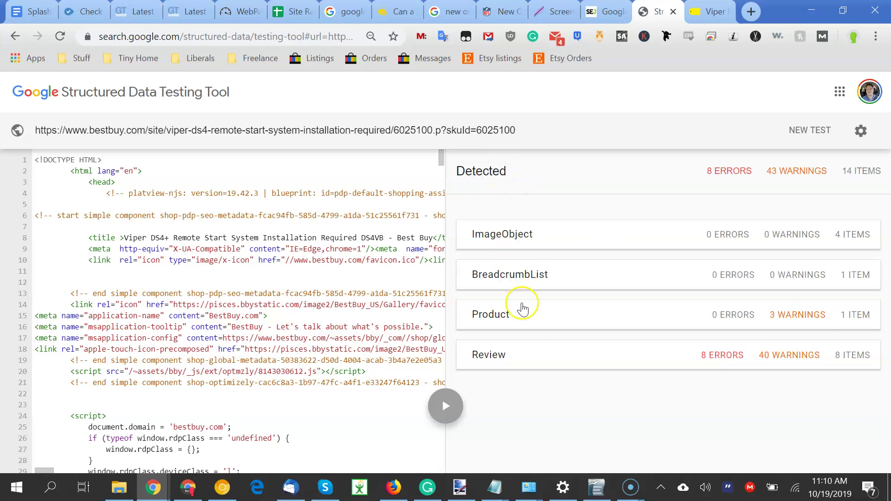
Review the Product item's details down to its warnings and locate the review field warning in the source code.
click(523, 316)
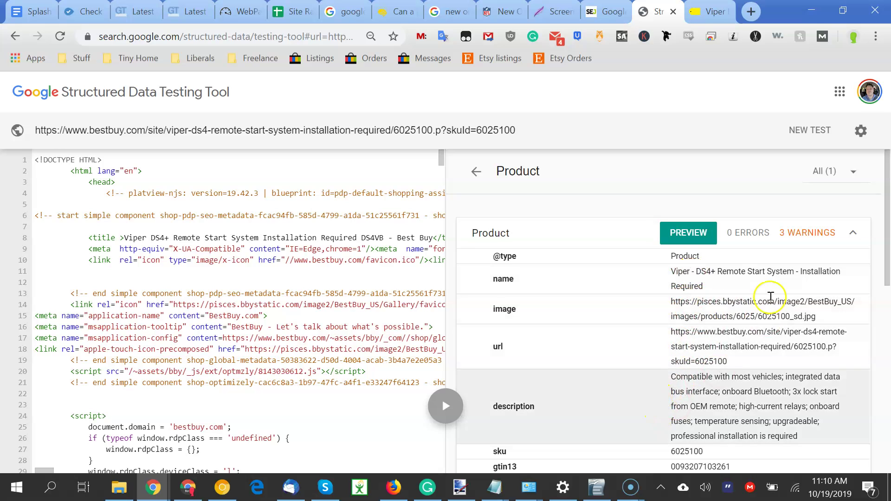
drag(887, 200, 882, 380)
scroll(887, 302, down, 1)
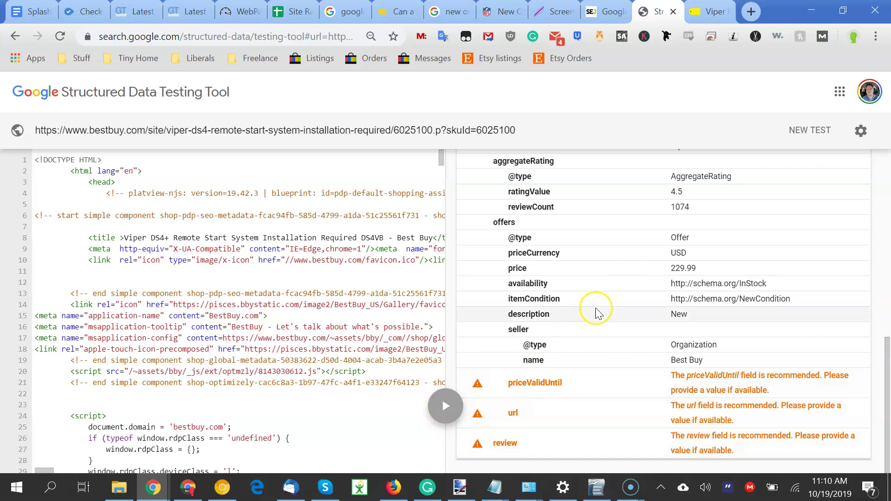
click(557, 453)
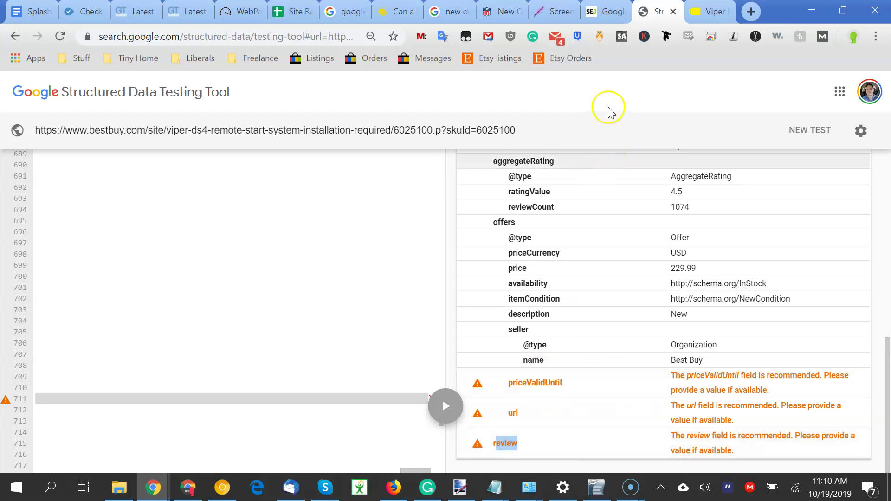
Return to the SplashPackaging.com SEO audit document and check the Top 3 Factors section.
click(41, 9)
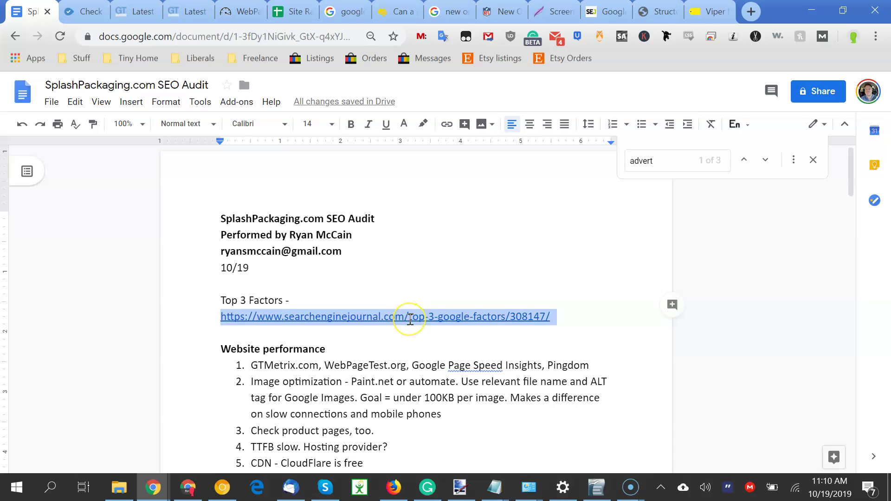
click(407, 258)
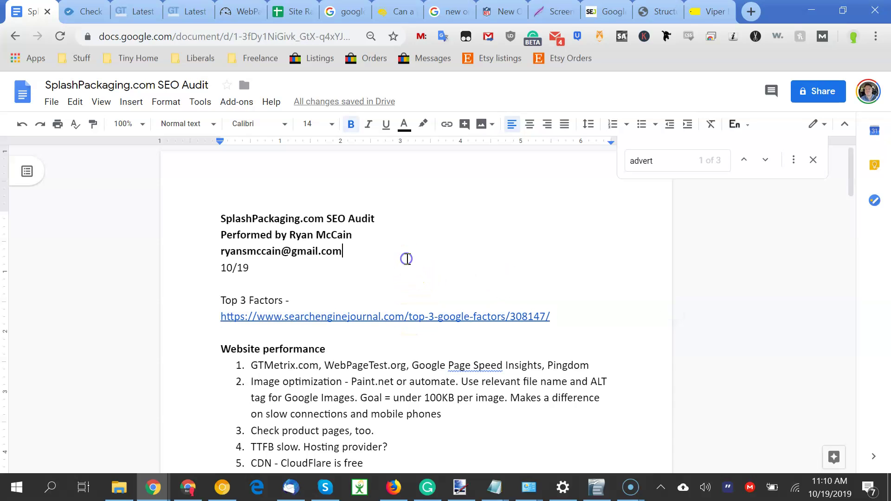
key(Down)
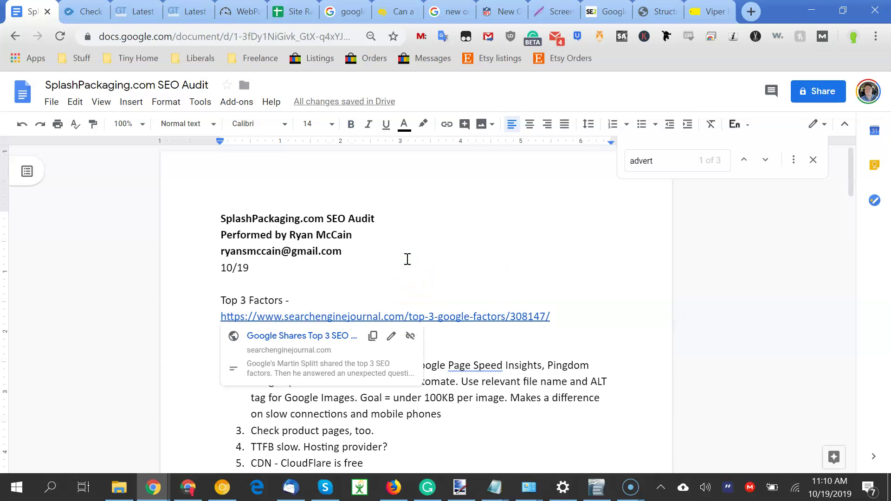
click(197, 265)
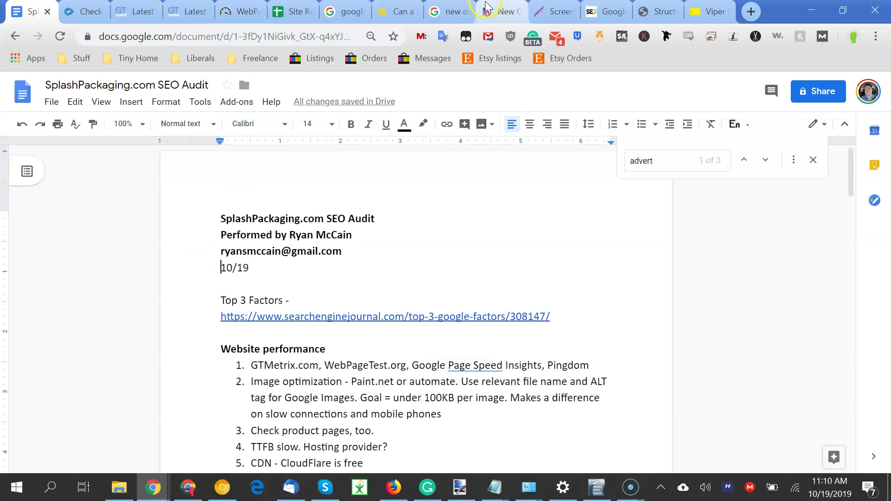
Close the NFL page's tab and view the SEO Factor #3 – Performance section of the Search Engine Journal article, dismissing the e-book offer.
click(605, 12)
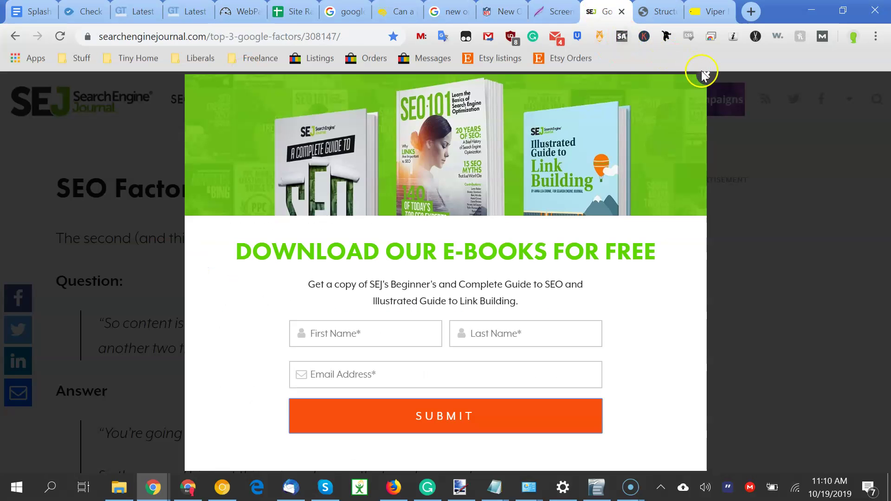
click(496, 11)
click(517, 11)
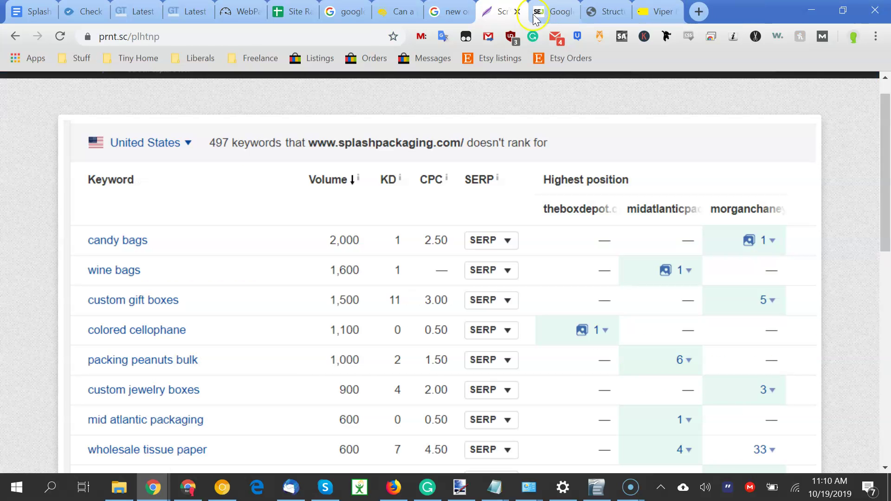
click(536, 18)
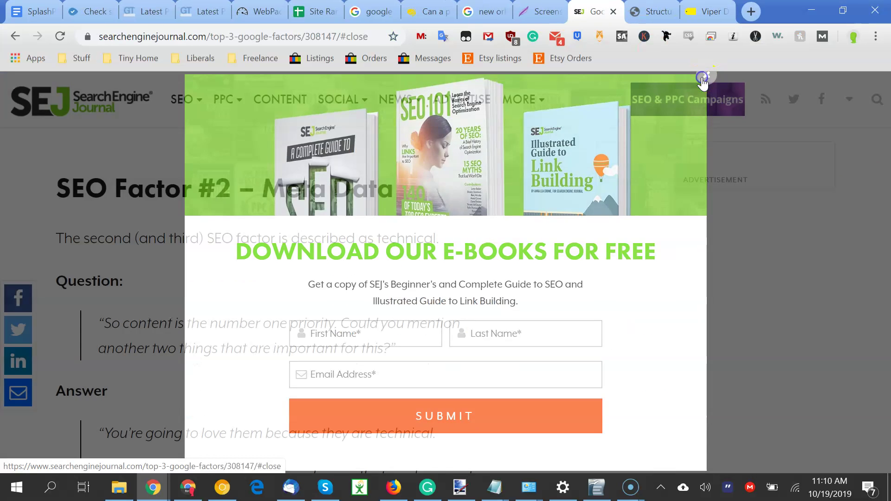
click(702, 78)
scroll(578, 278, down, 8)
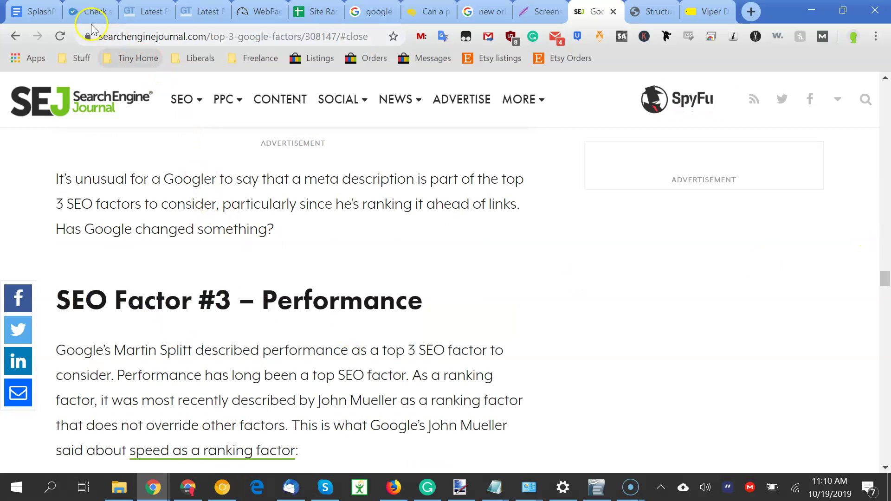
Compare the performance scores in the two splashpackaging.com GTmetrix reports, ending on the first report.
click(137, 8)
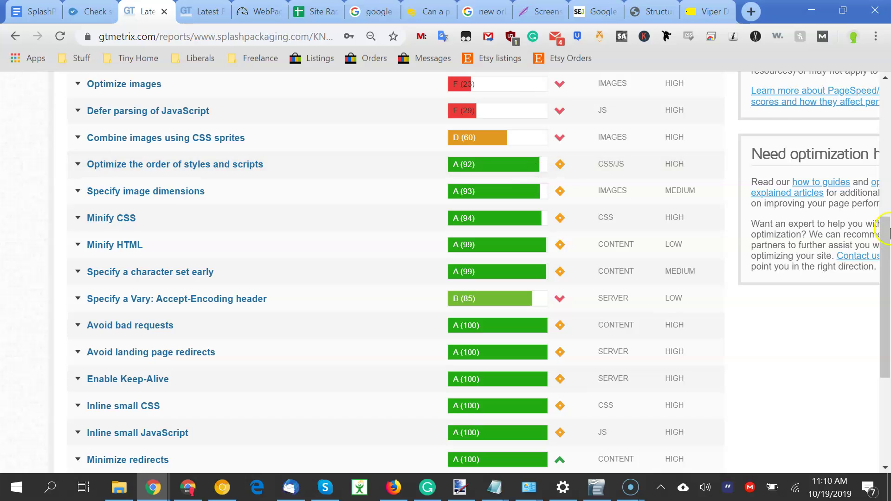
drag(885, 241, 877, 143)
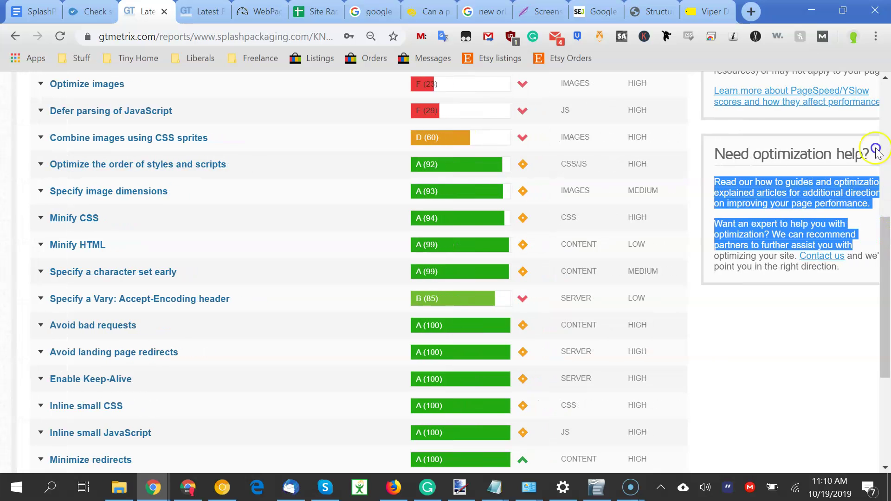
click(40, 9)
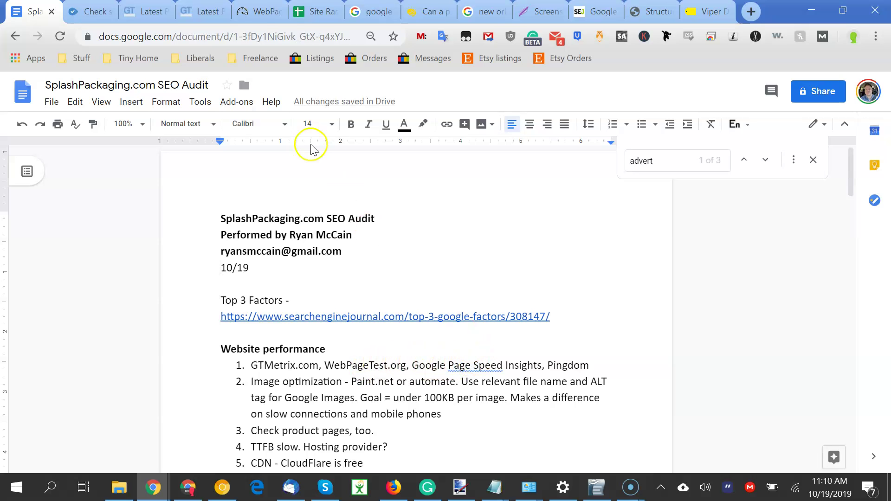
click(163, 17)
scroll(232, 148, up, 5)
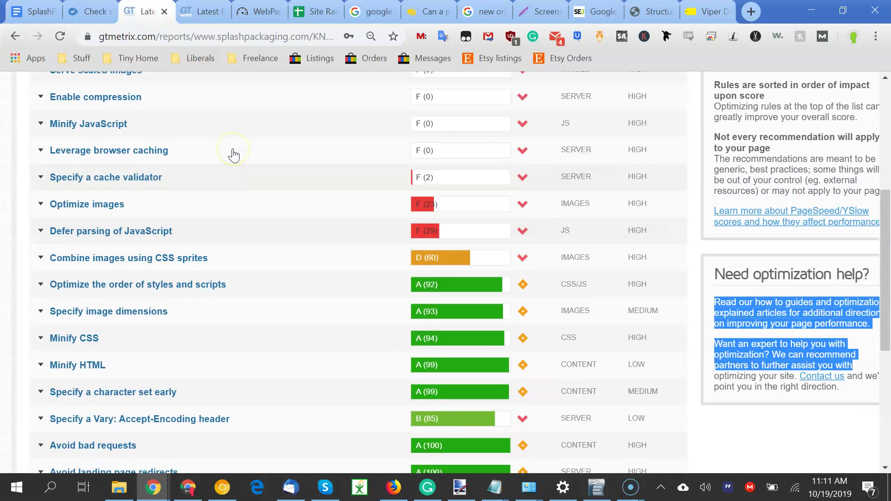
scroll(232, 148, up, 4)
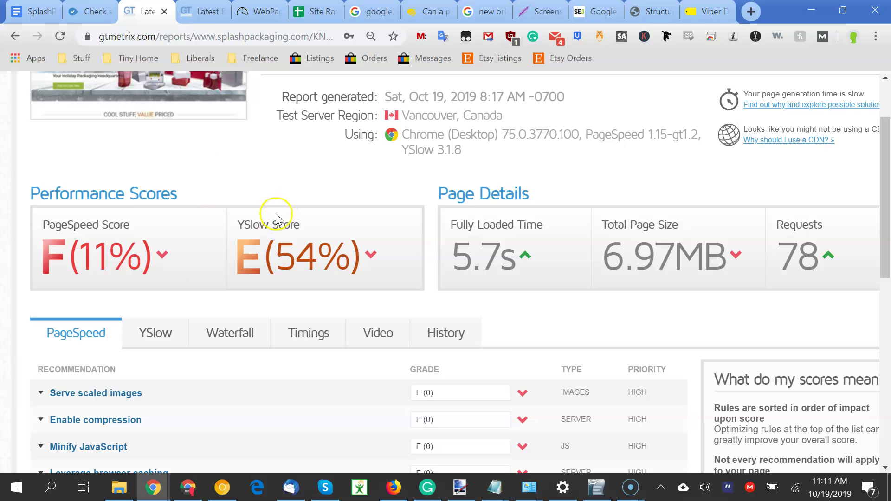
click(186, 11)
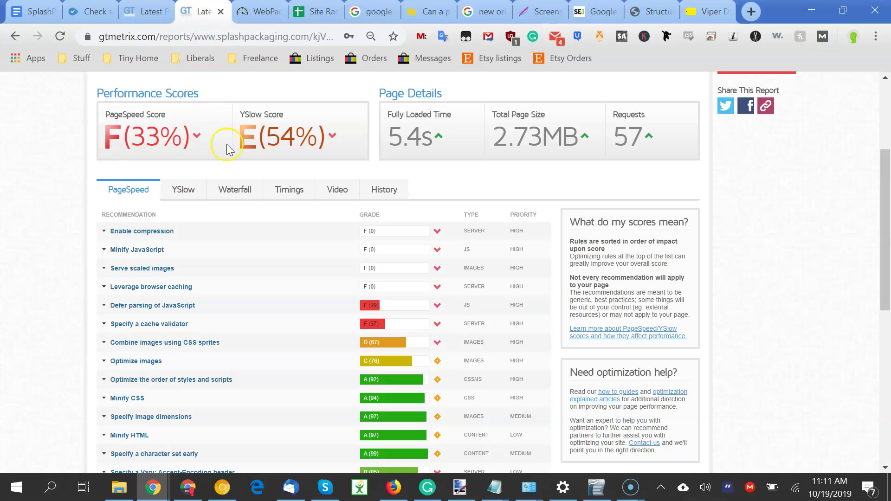
click(140, 13)
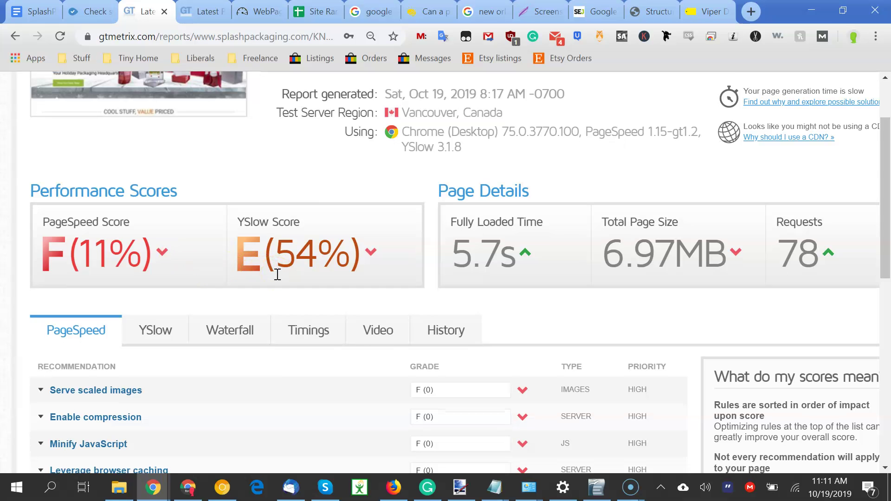
Expand the Leverage browser caching and Serve scaled images recommendations in the GTmetrix PageSpeed results.
scroll(277, 274, down, 5)
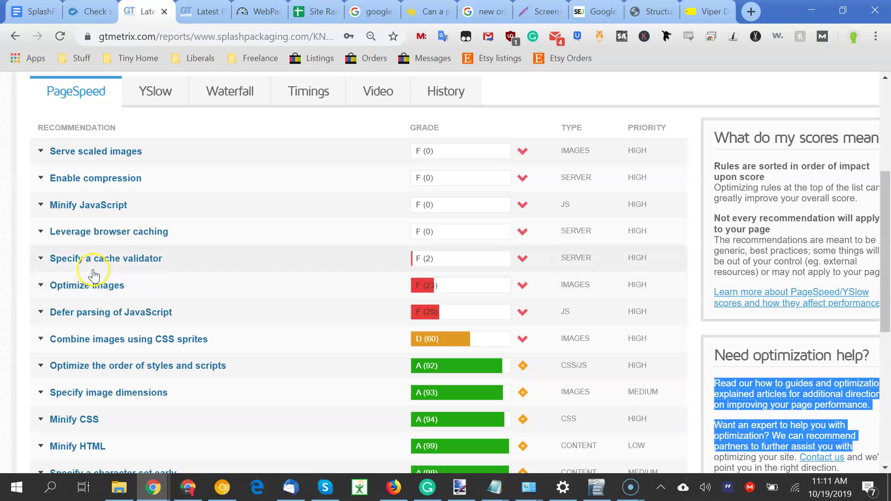
click(41, 232)
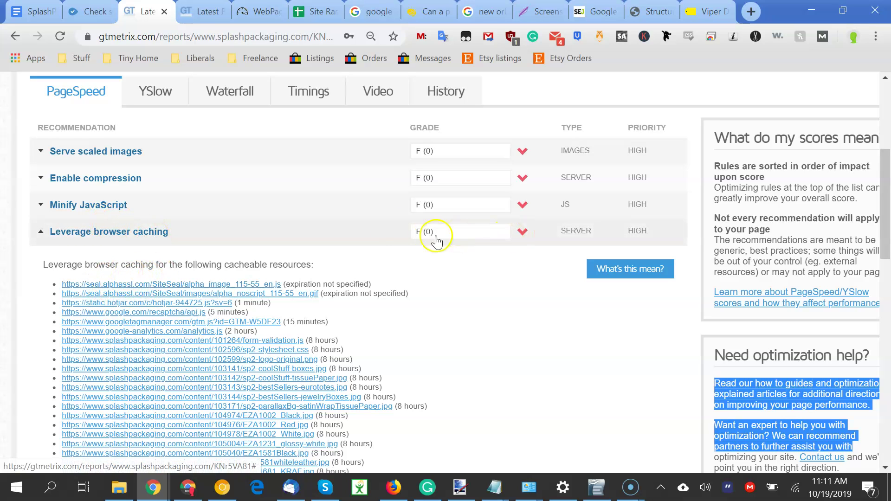
click(41, 151)
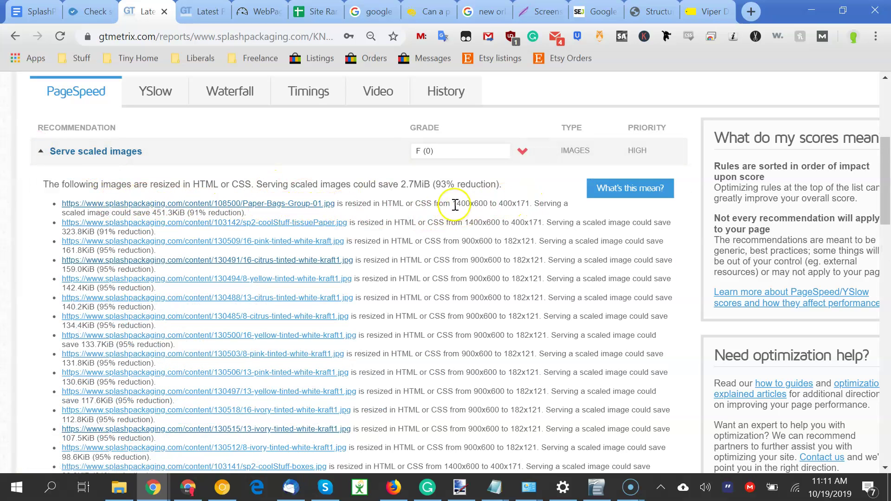
Open Paper-Bags-Group-01.jpg from the Serve scaled images list and compare it with its resize entry in the report.
click(248, 204)
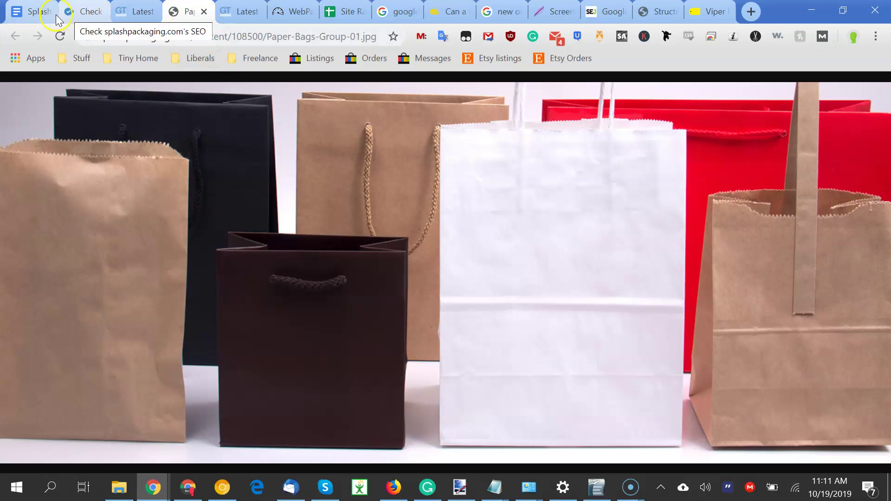
click(36, 17)
click(74, 17)
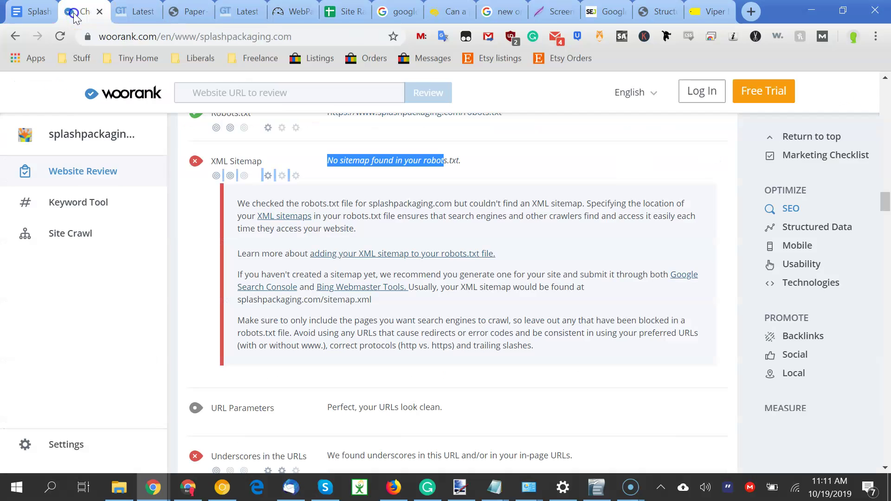
click(189, 17)
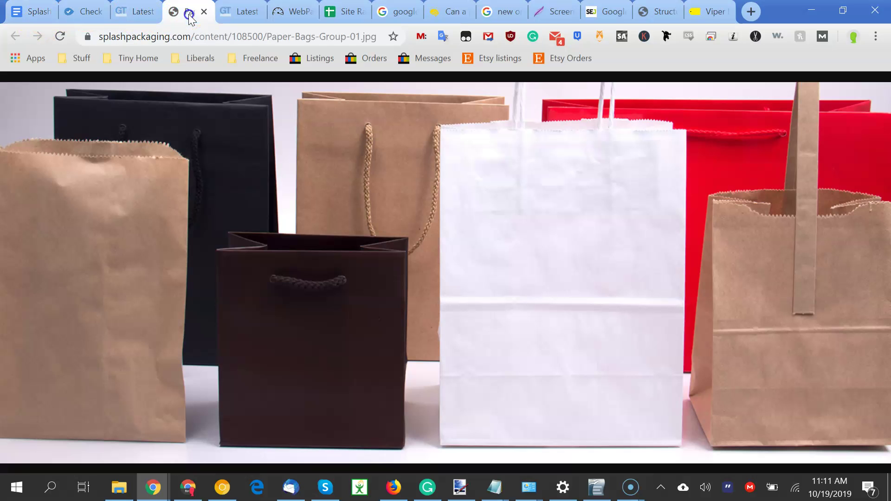
click(135, 13)
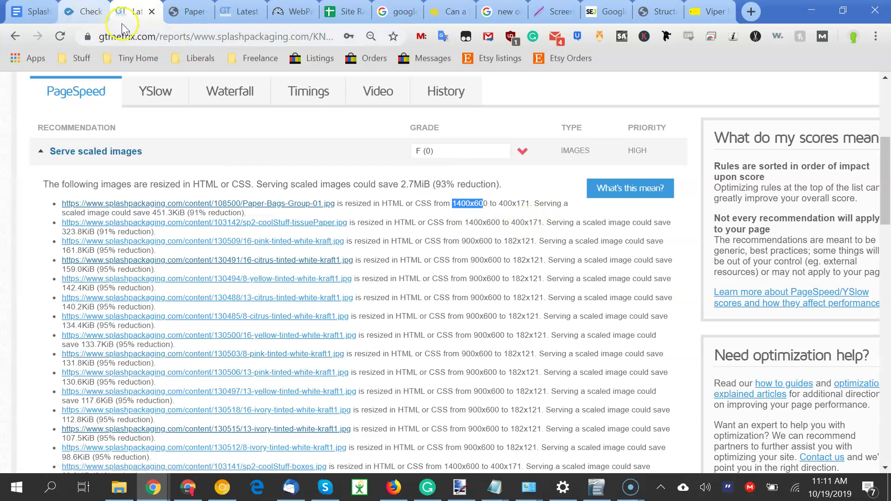
Download the paper bags image as Paper-Bags-Group-01 (1).jpg and open the downloaded file in paint.net.
click(188, 11)
right_click(283, 294)
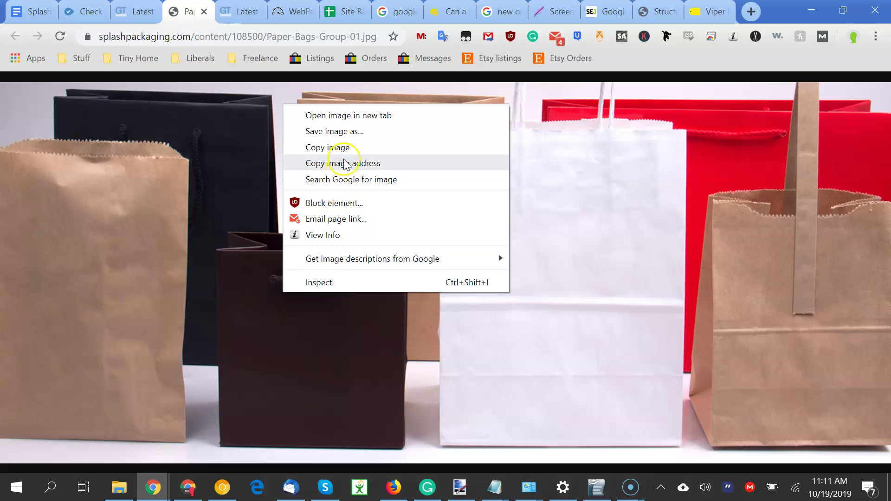
click(359, 134)
click(321, 308)
click(81, 455)
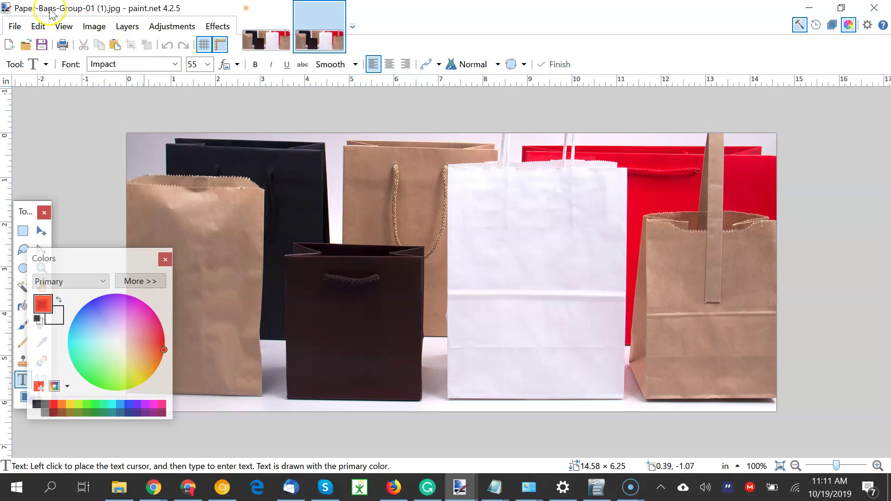
Start saving the image as a JPEG over the existing Paper-Bags-Group-01 (1).jpg, bringing up the compression settings.
click(16, 26)
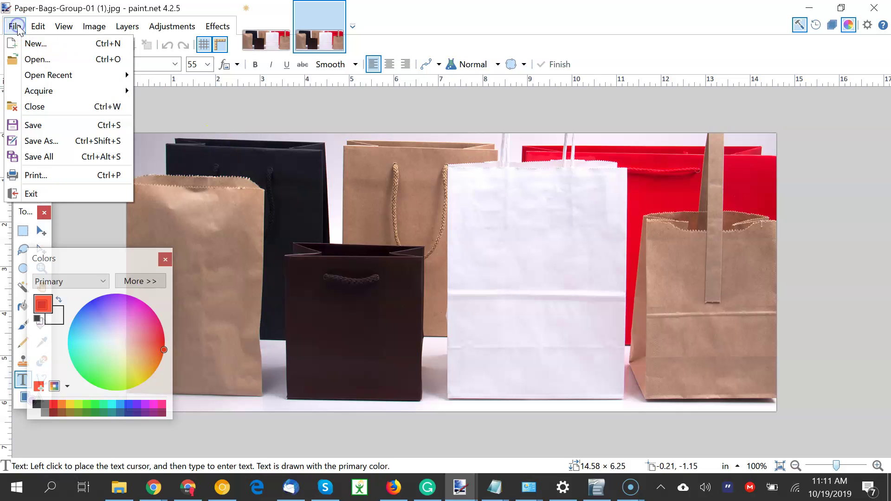
click(44, 141)
key(ctrl+shift+s)
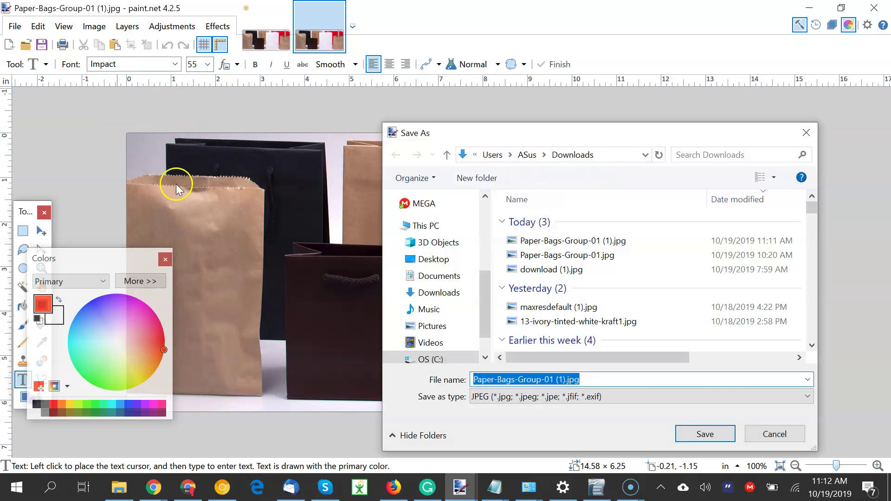
click(693, 434)
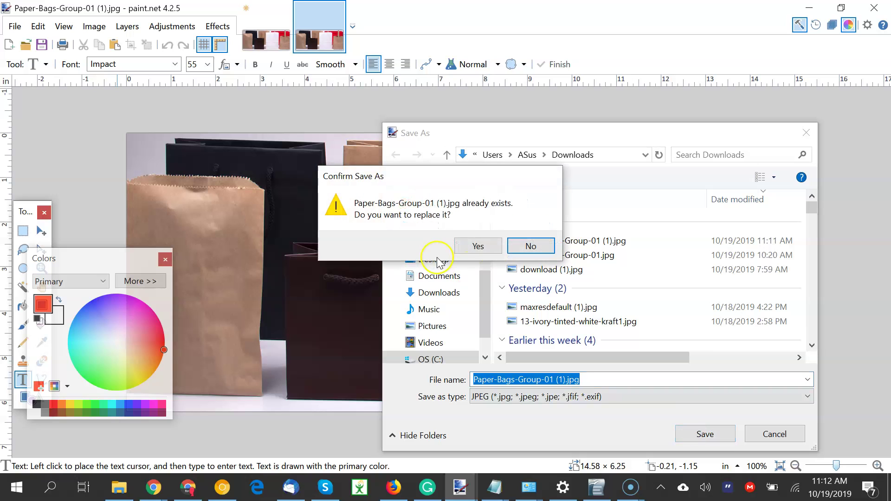
click(487, 246)
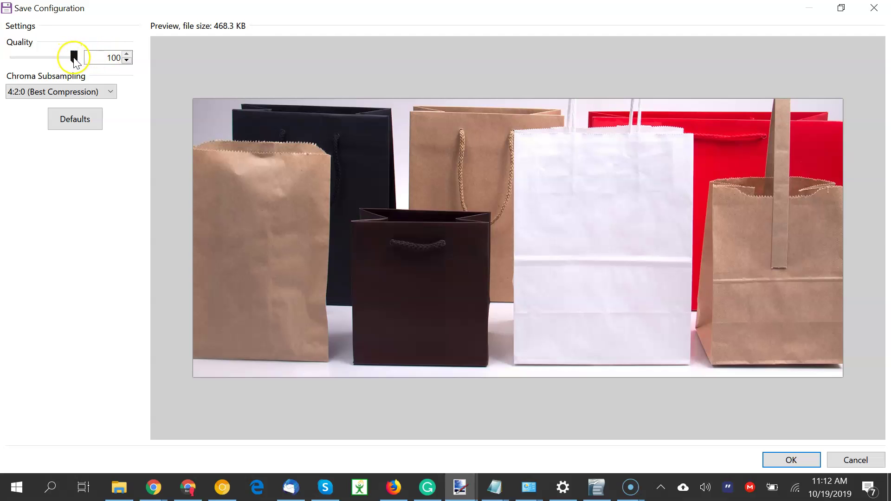
Try JPEG quality 90, 50 and 34 in the save preview, return it to 50, and cancel the save.
drag(74, 58, 69, 59)
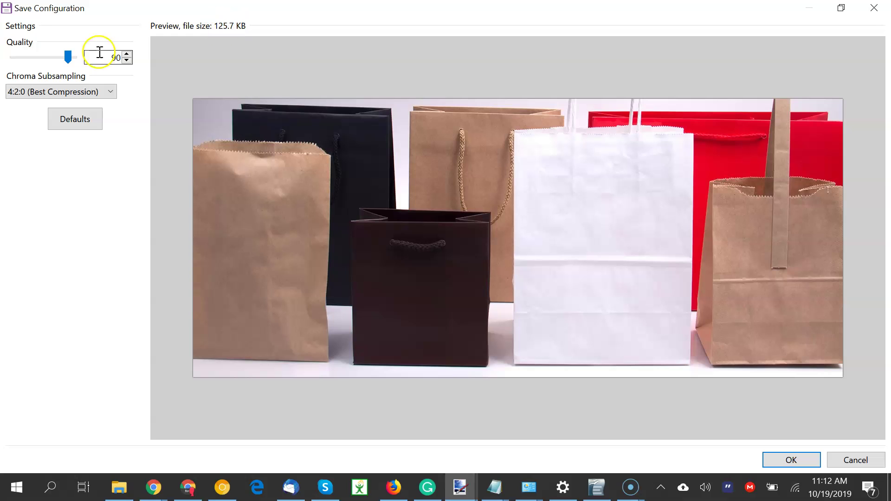
drag(69, 56, 40, 58)
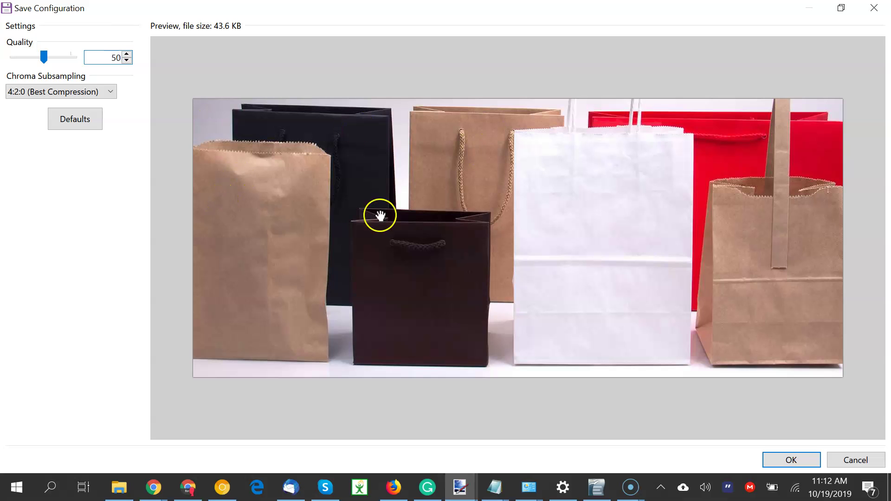
mouse_move(44, 56)
mouse_down()
mouse_move(8, 61)
mouse_move(30, 63)
mouse_up()
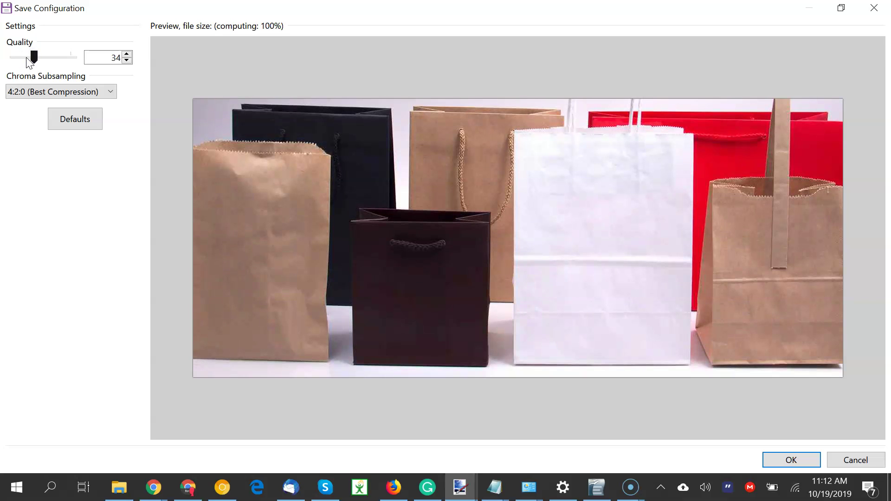
key(Right)
key(Right)
key(Right)
key(Right)
key(Right)
key(Right)
key(Right)
key(Right)
key(Right)
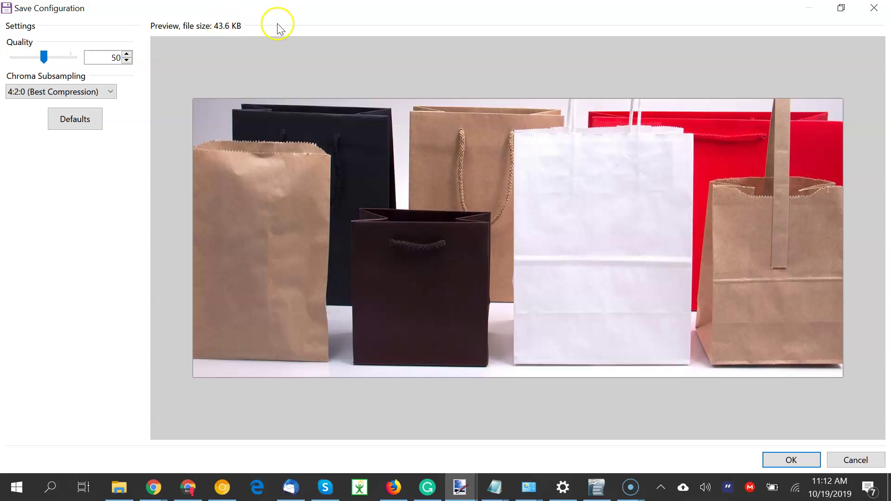
click(879, 9)
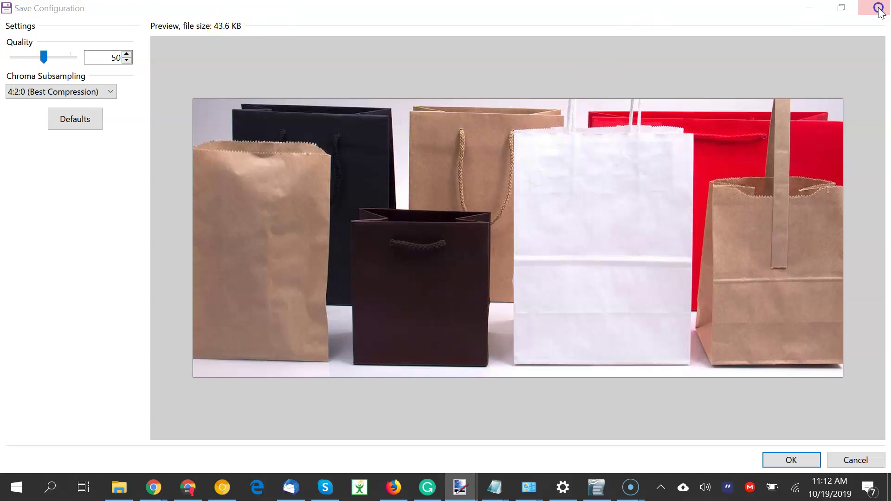
Return to the browser and examine the address and file name in the paper bags image's info.
click(806, 9)
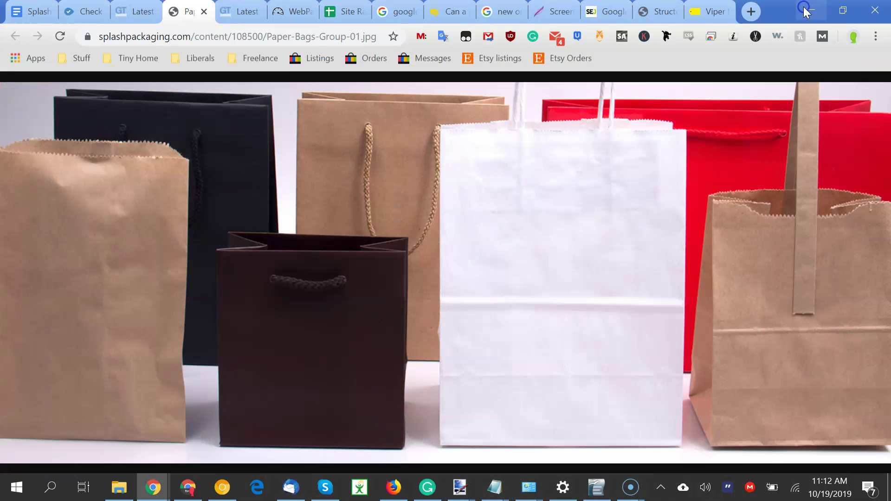
right_click(292, 162)
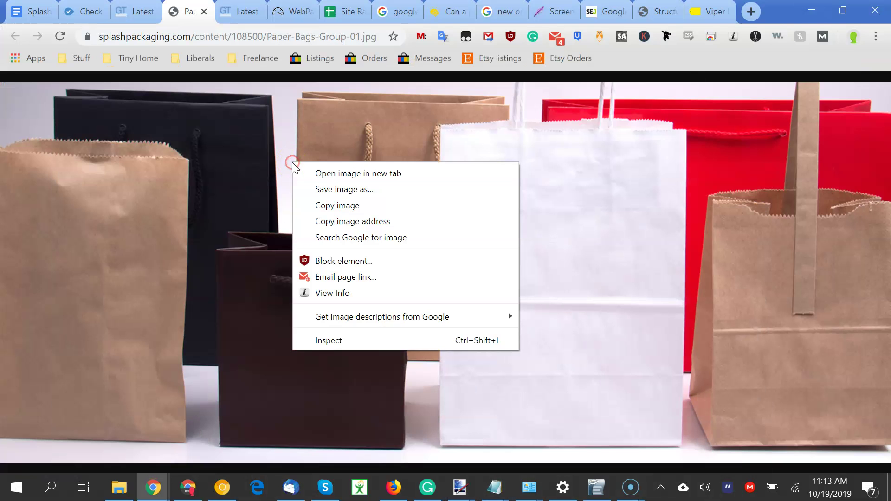
click(345, 293)
click(536, 217)
drag(536, 217, 585, 227)
double_click(519, 225)
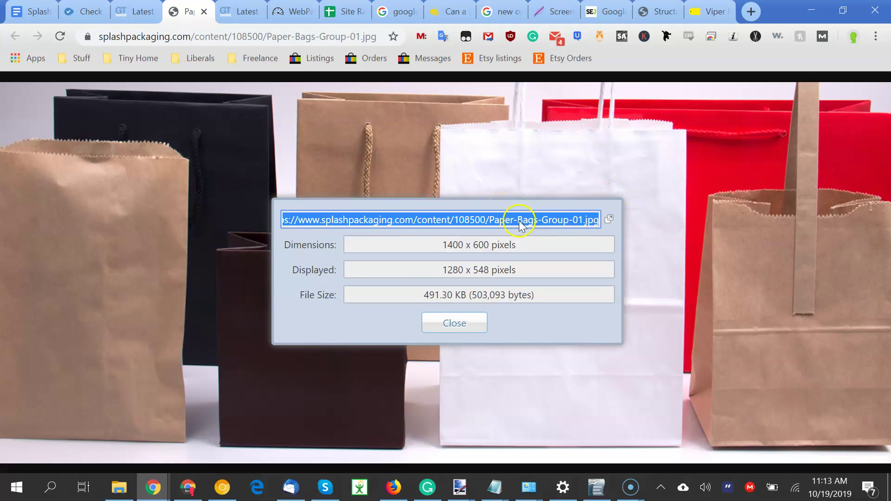
click(518, 223)
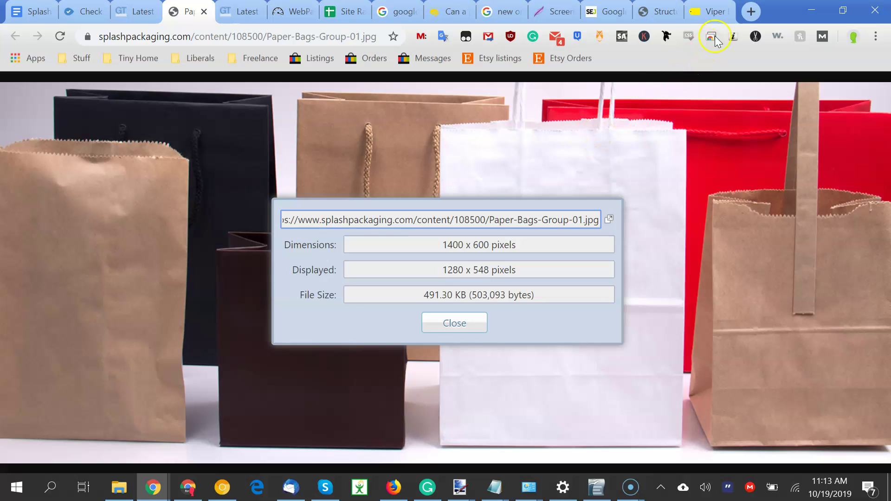
Search Google in a new tab for "new orelans saints cup".
click(744, 19)
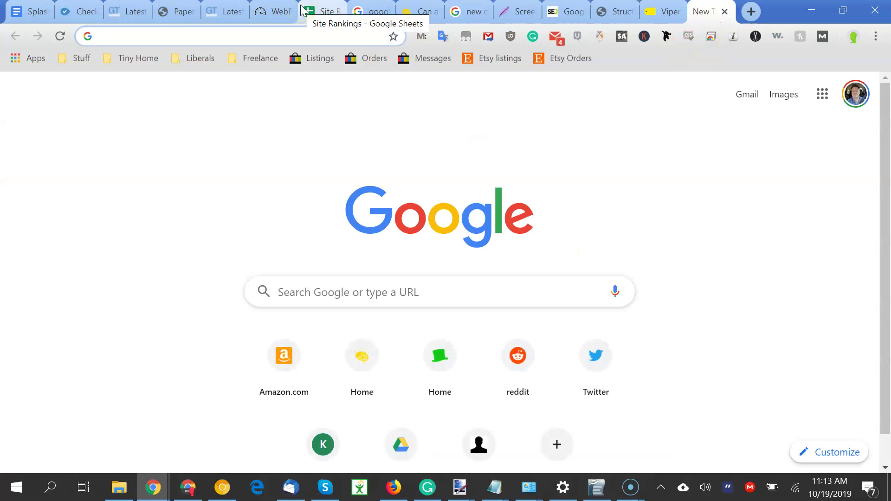
text(new orela)
key(BackSpace)
key(BackSpace)
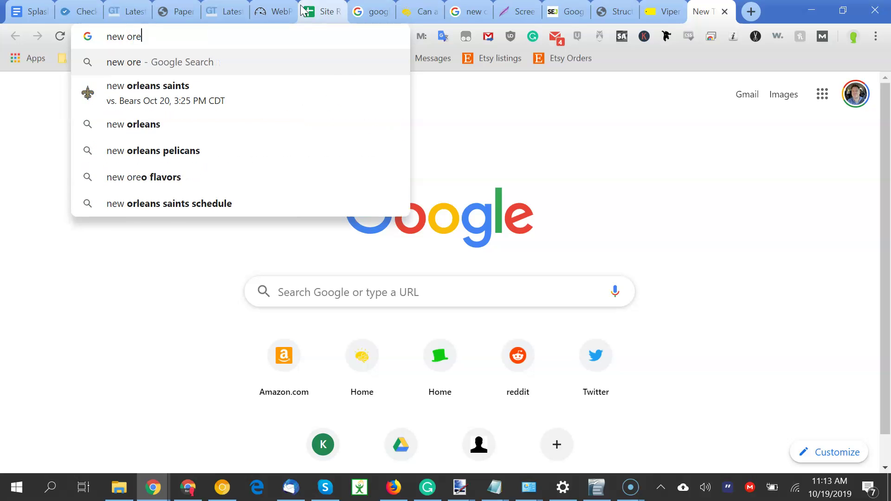
key(BackSpace)
text(elans saints)
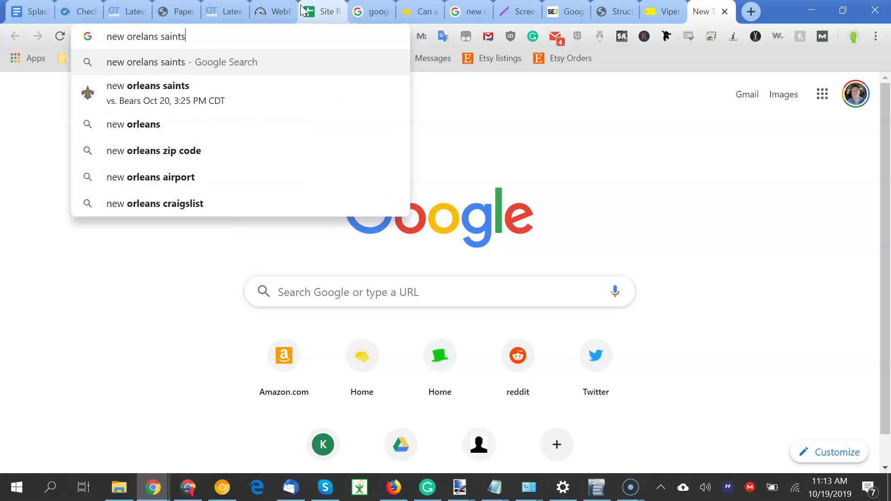
text( cup)
key(Return)
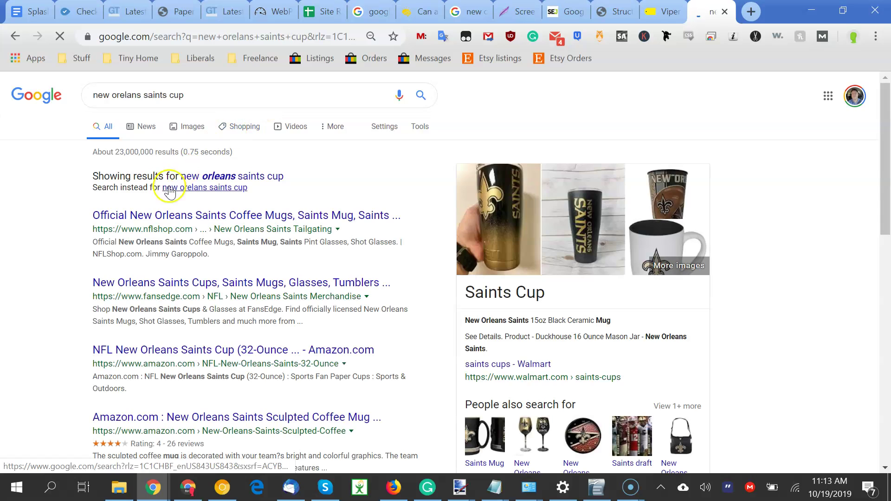
Show the image results and open the NFL Shop page for the New Orleans Saints 16oz. Spirit Ultra Pint Cup.
click(172, 127)
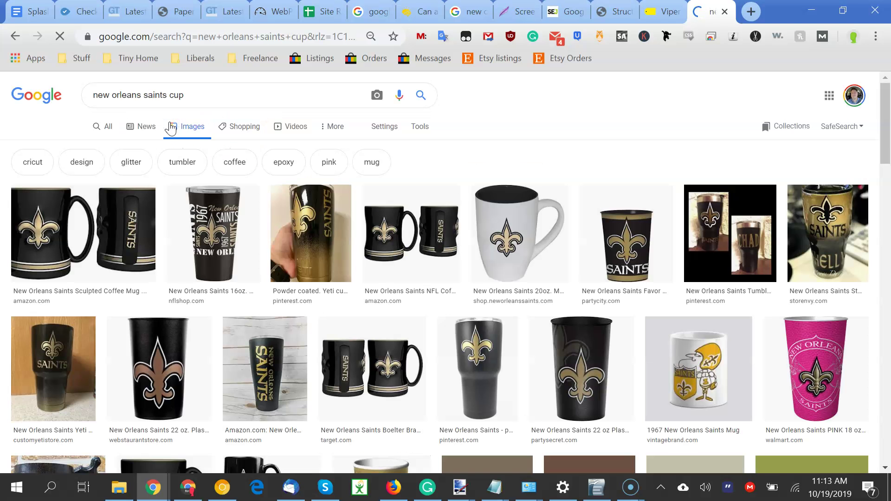
click(194, 218)
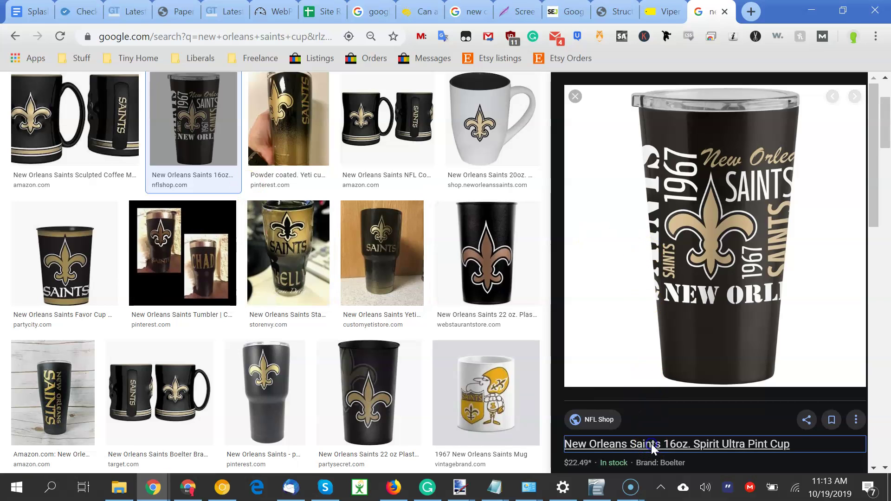
click(641, 443)
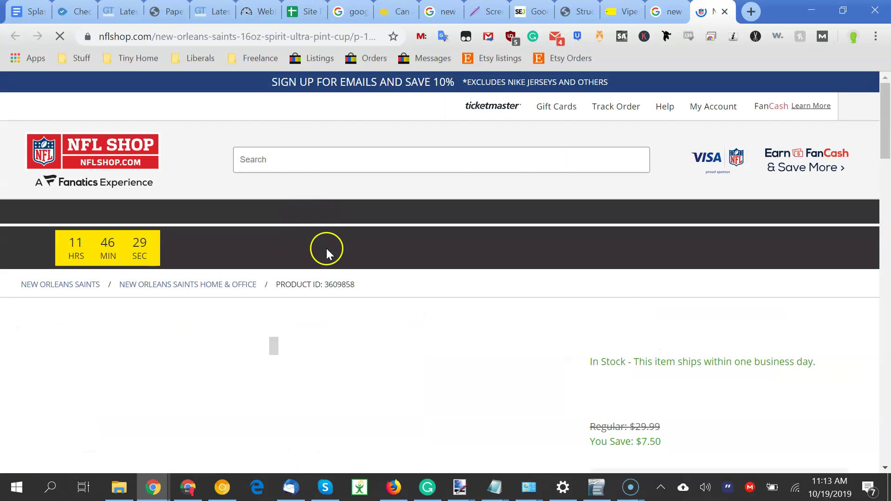
Highlight the product title beside the cup photo on the NFL Shop page.
drag(887, 137, 887, 155)
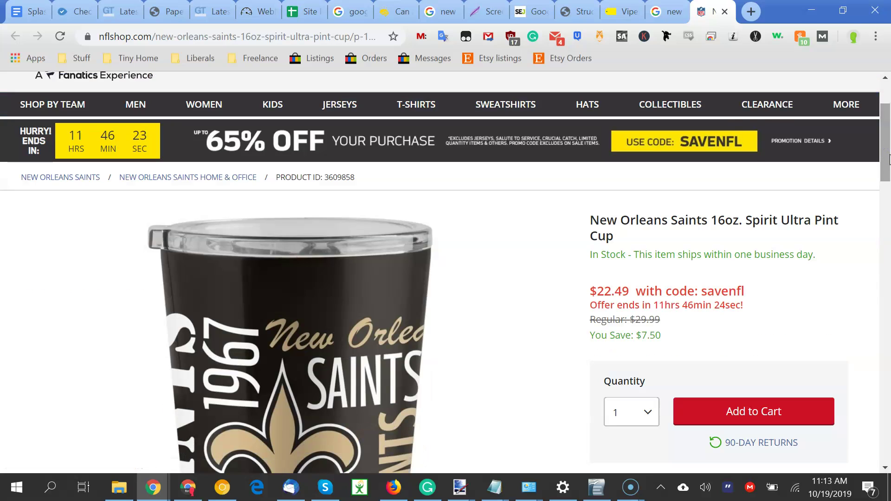
drag(885, 172, 881, 185)
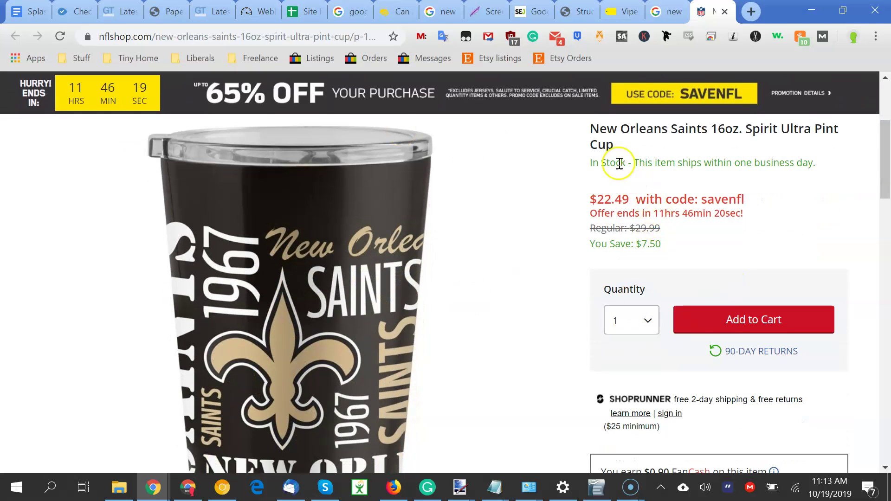
drag(587, 130, 617, 147)
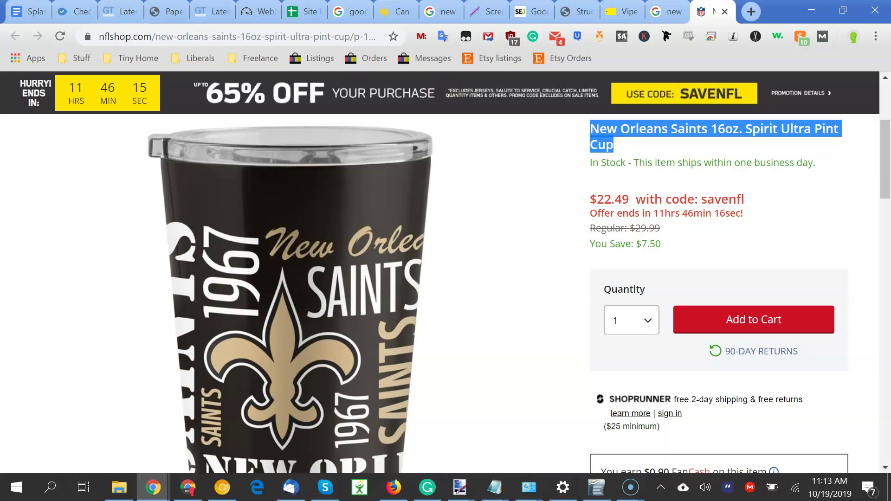
Return to the SplashPackaging.com SEO Audit document and review the image optimization notes and the rest of the Website performance list.
click(28, 11)
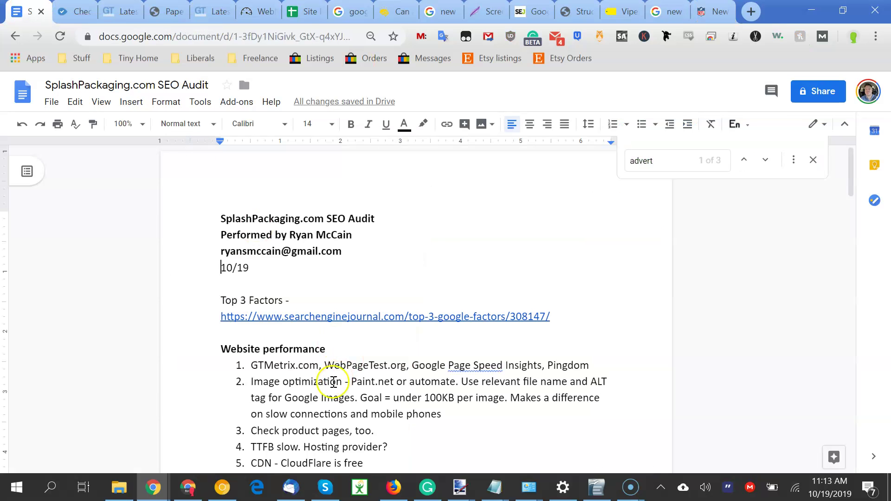
click(321, 399)
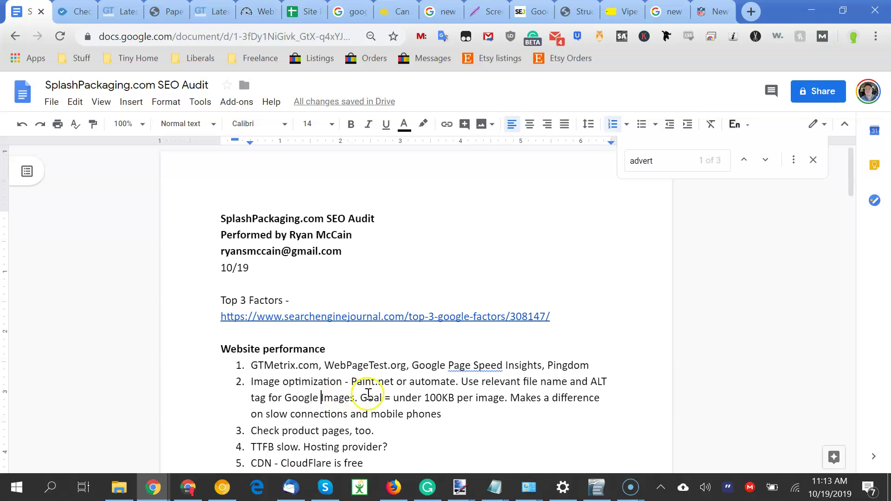
click(487, 398)
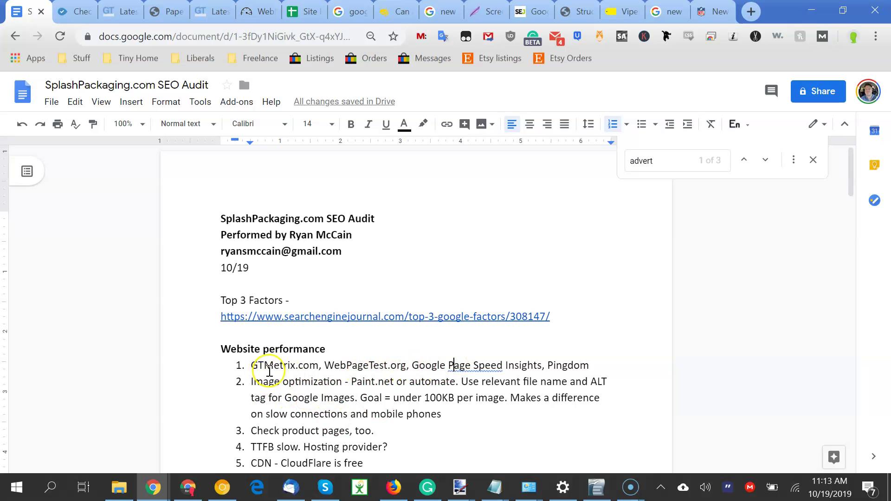
click(337, 378)
scroll(338, 379, down, 3)
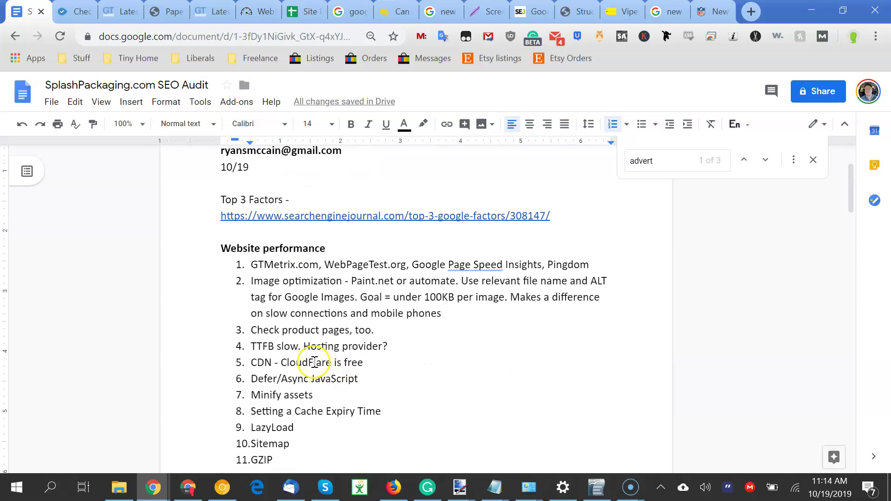
Switch to the WebPageTest results for splashpackaging.com and highlight the First Byte time in the performance table.
click(254, 15)
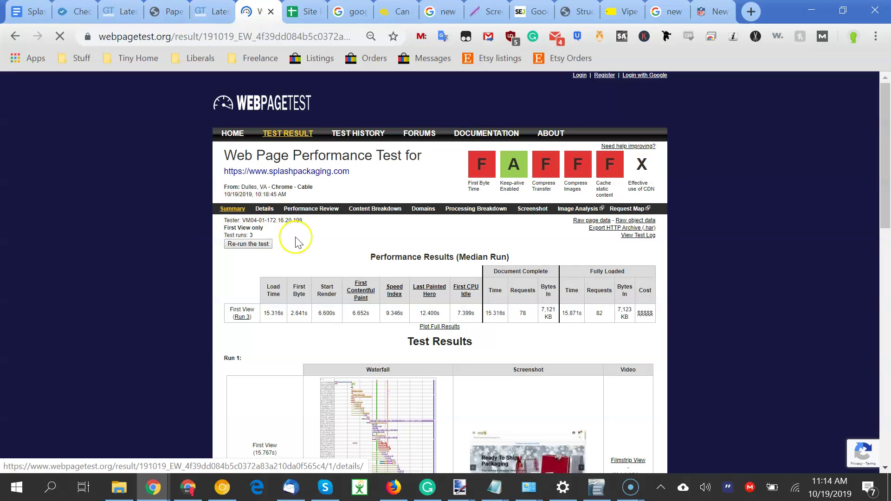
click(292, 315)
drag(303, 315, 303, 316)
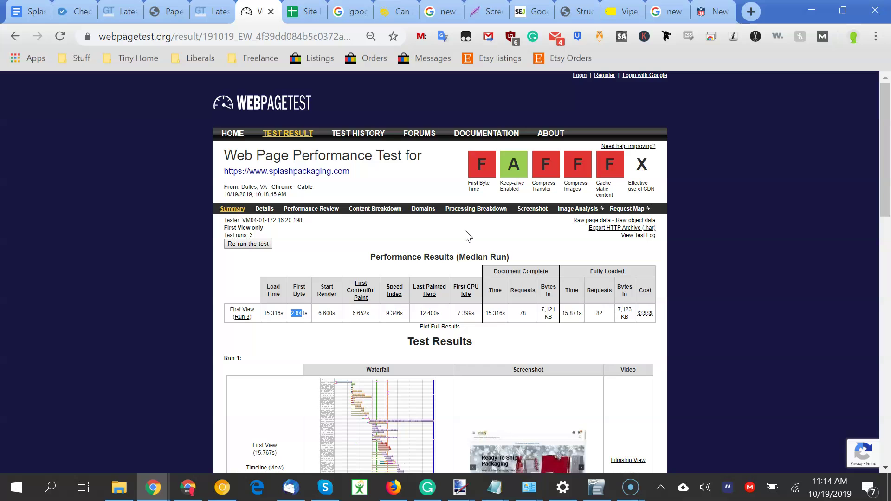
Return to the audit document and point out the CDN - CloudFlare item in the Website performance list.
click(27, 11)
click(356, 363)
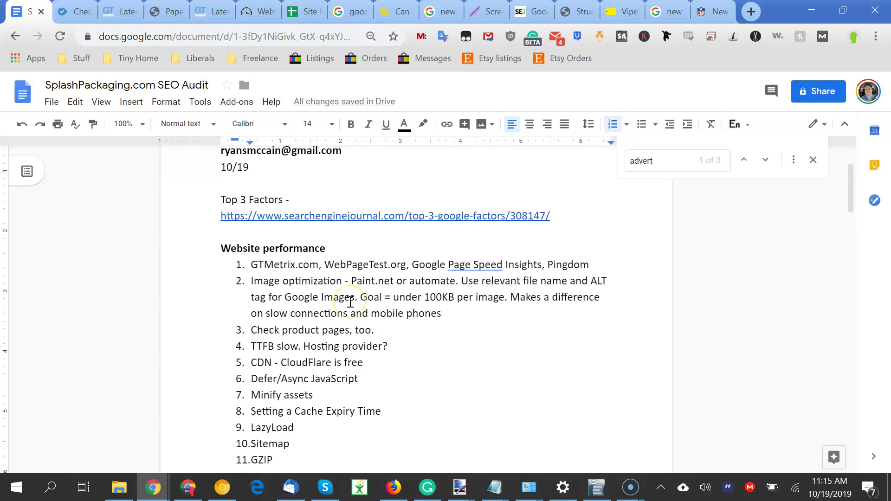
click(287, 362)
drag(287, 363, 360, 374)
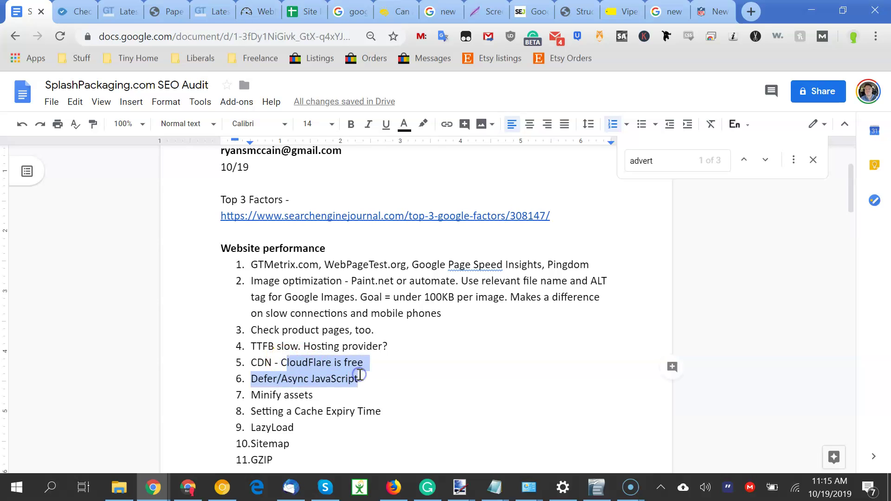
click(347, 363)
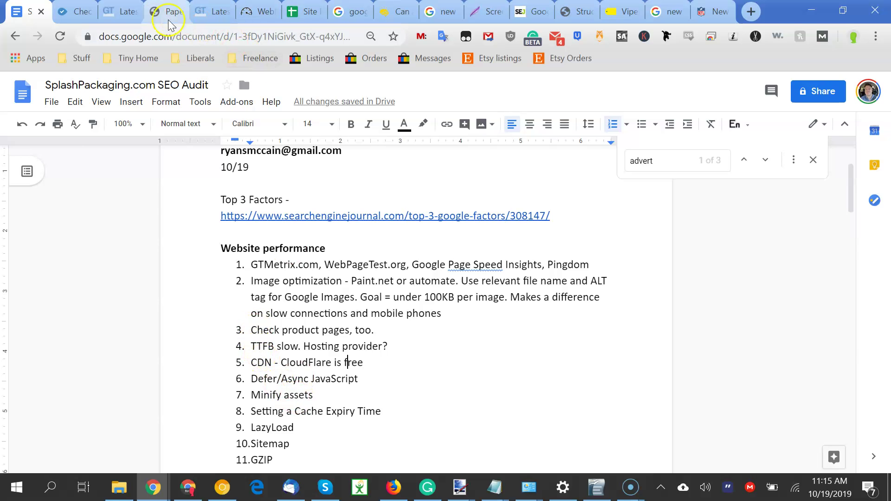
Collapse the Serve scaled images and Leverage browser caching details in the first GTmetrix report and review the PageSpeed recommendations.
click(118, 12)
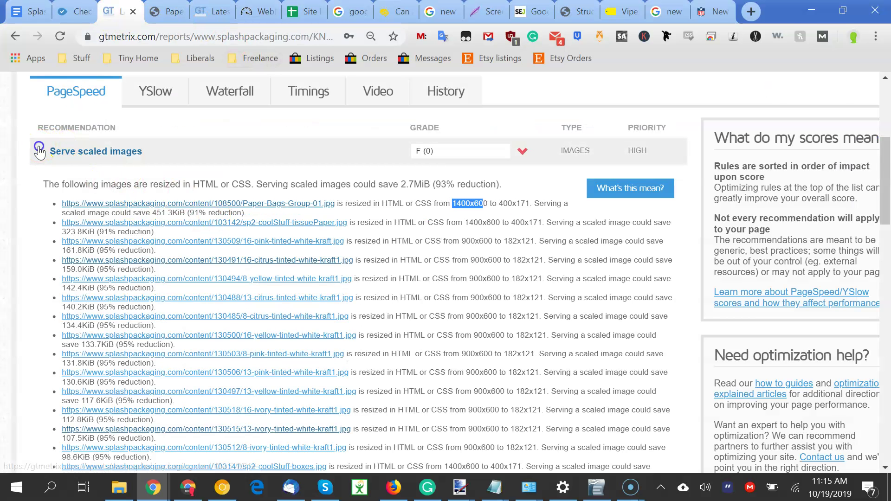
click(40, 151)
scroll(40, 179, down, 1)
click(41, 192)
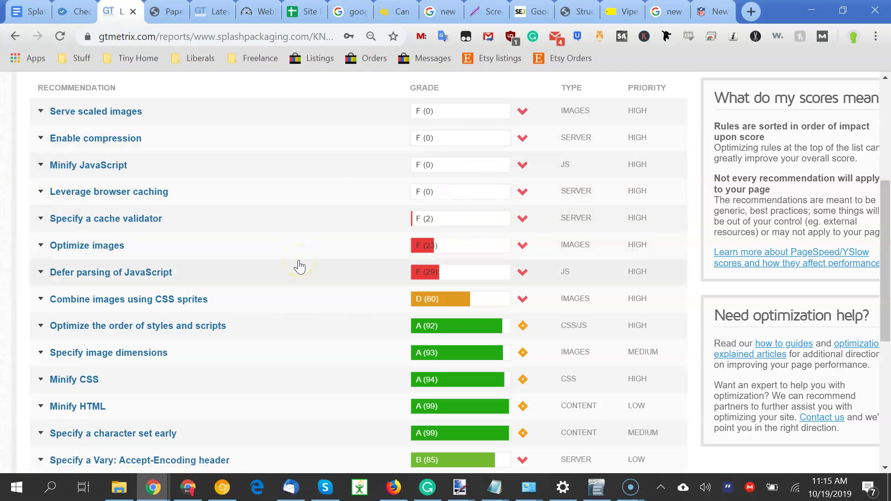
scroll(299, 266, up, 2)
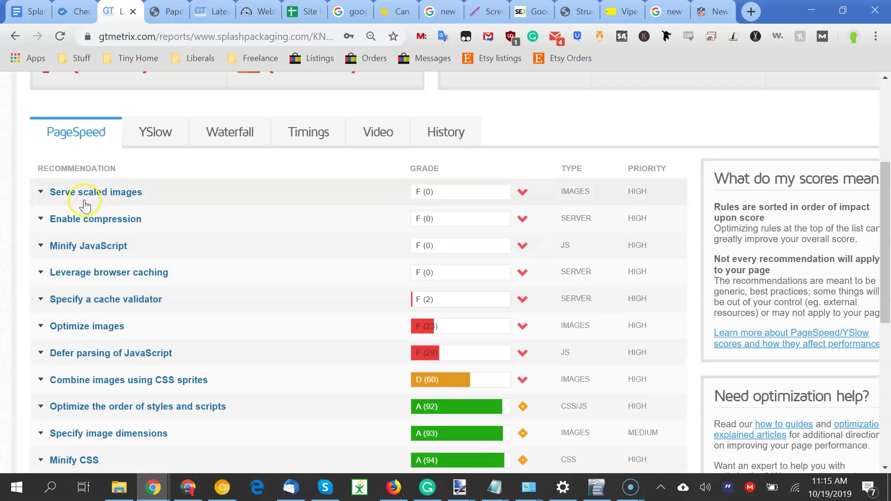
Expand the Enable compression recommendation in the GTmetrix report, review the listed resources and collapse it again.
click(42, 220)
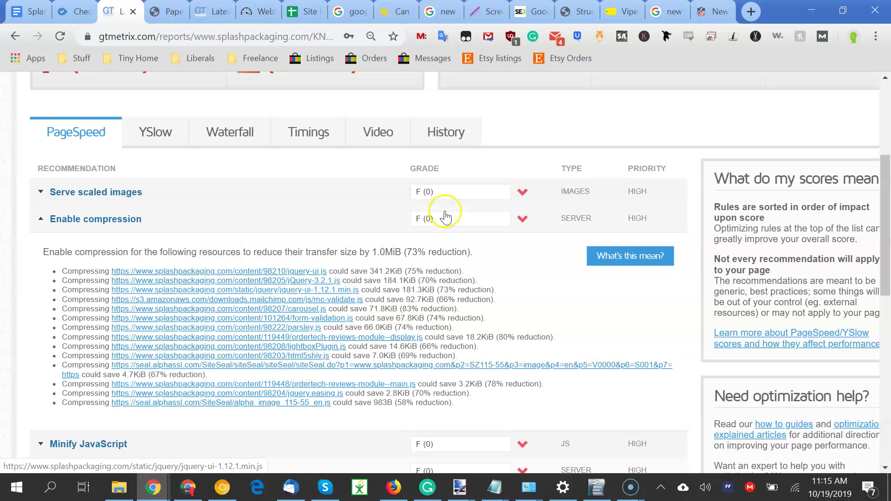
click(43, 219)
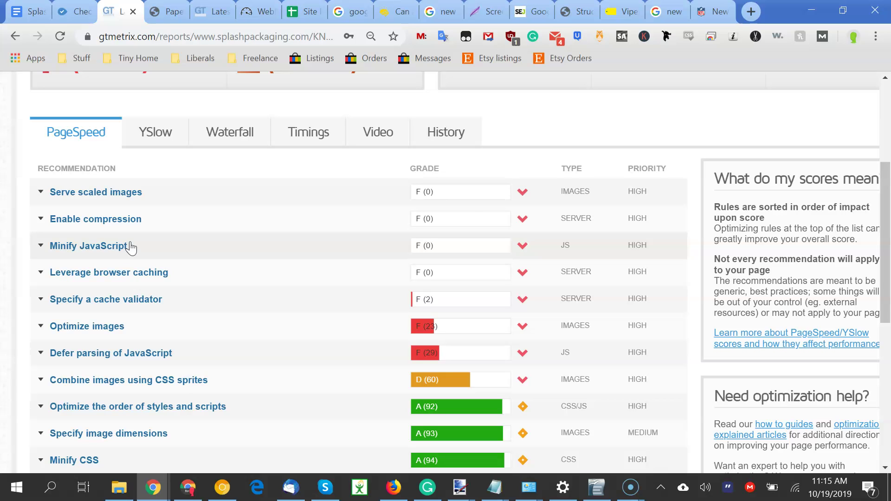
Return to the audit document and point out the Minify assets, Setting a Cache Expiry Time, LazyLoad and Sitemap items in the Website performance list.
click(27, 12)
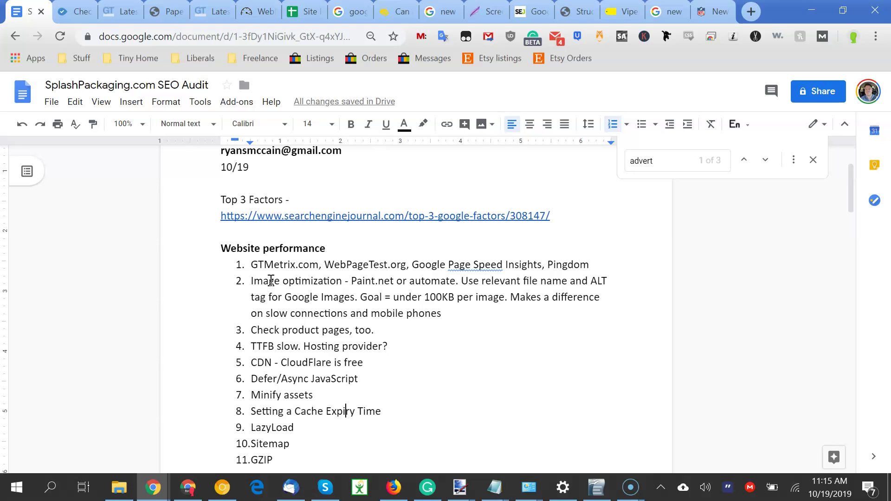
click(280, 394)
drag(326, 412, 373, 413)
click(331, 392)
click(266, 425)
click(301, 315)
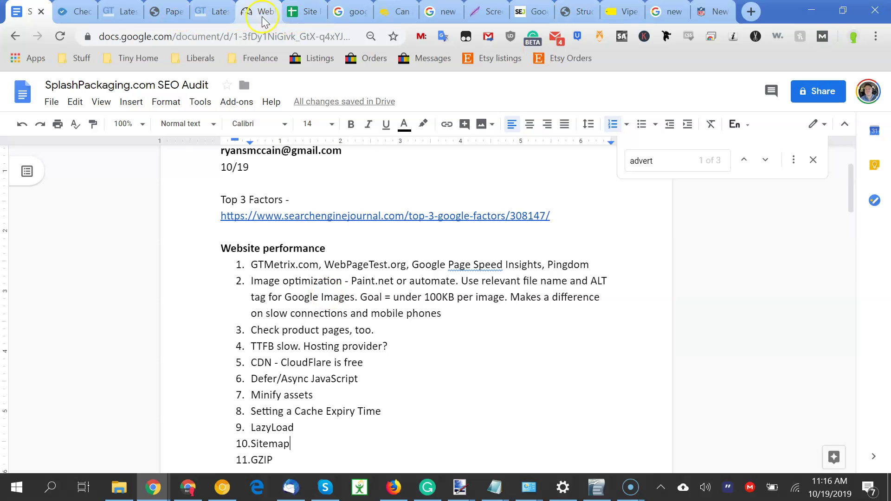
Dismiss the image details on the Paper-Bags-Group-01.jpg page and load splashpackaging.com/sitemap.xml in its place.
click(176, 9)
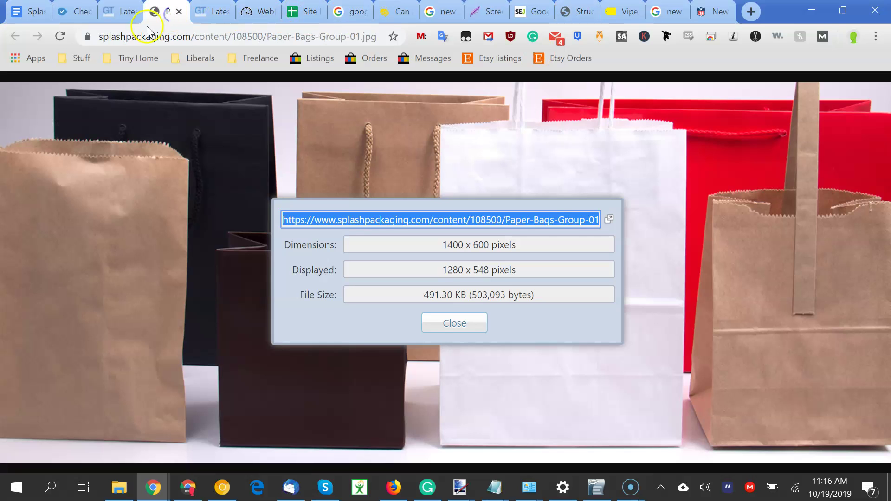
click(445, 326)
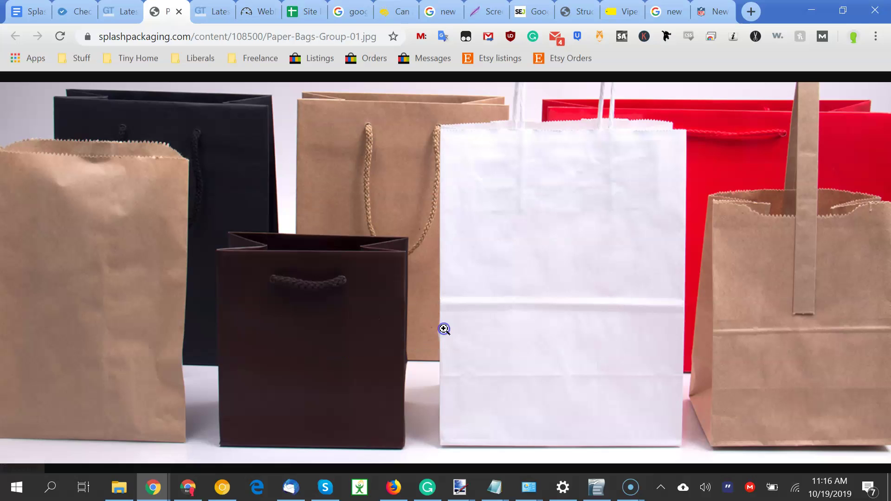
double_click(202, 36)
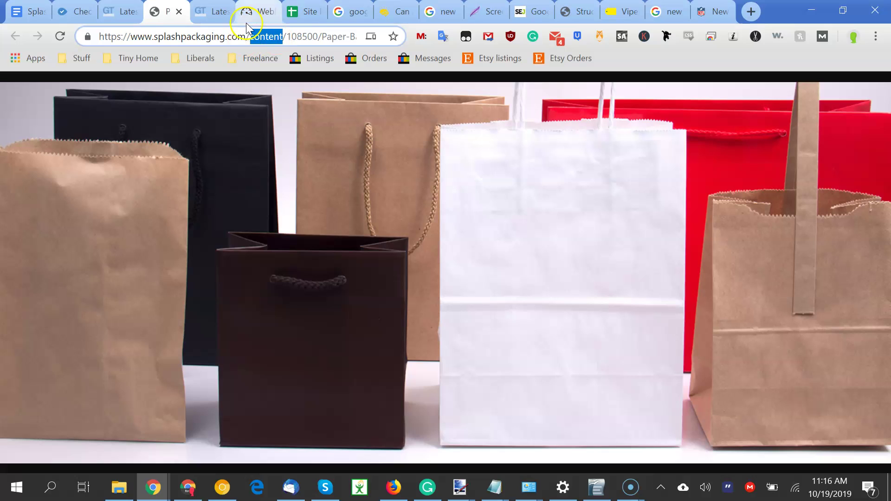
text(cs)
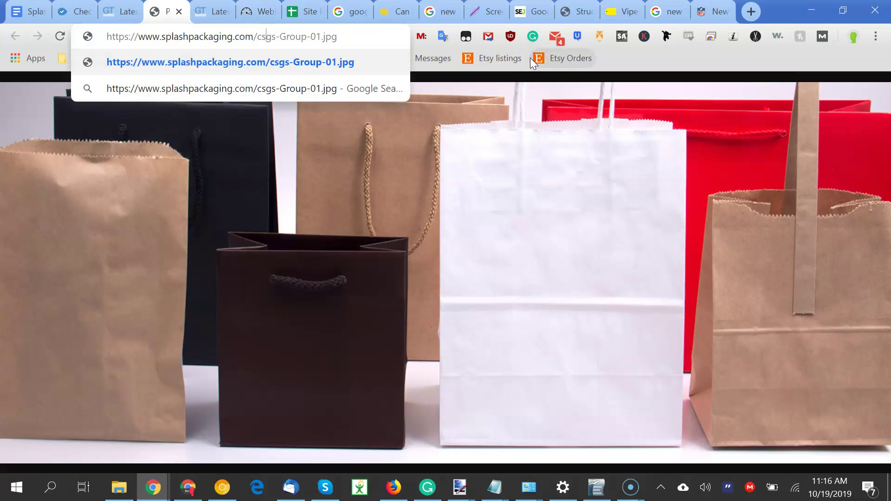
key(BackSpace)
key(BackSpace)
key(BackSpace)
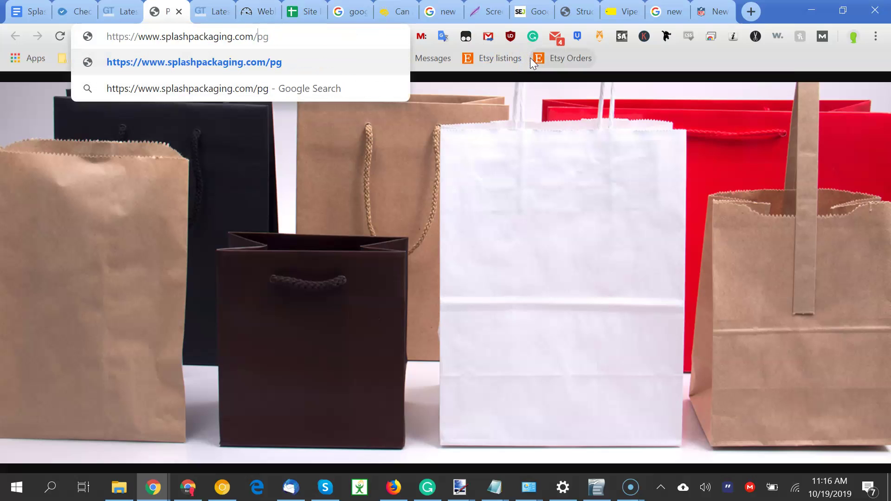
text(site)
key(Return)
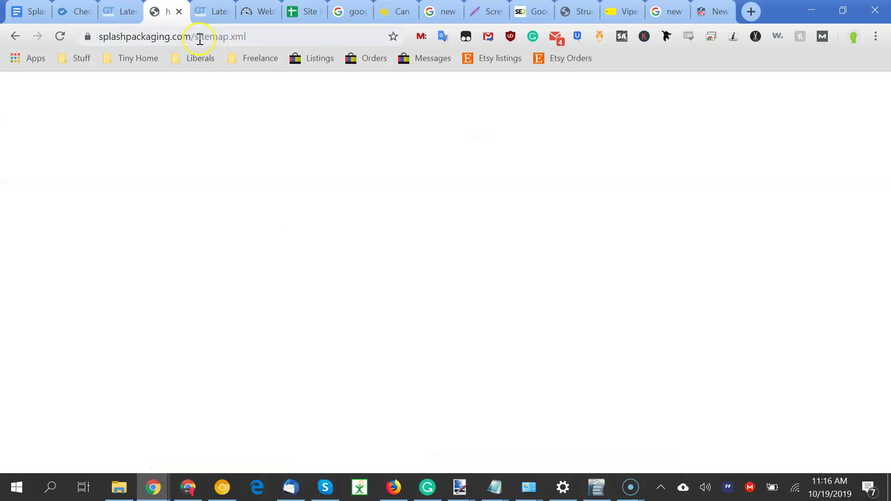
Load splashpackaging.com/robots.txt in place of the sitemap address to check its contents.
drag(200, 37, 251, 39)
key(BackSpace)
key(BackSpace)
text(robots.t)
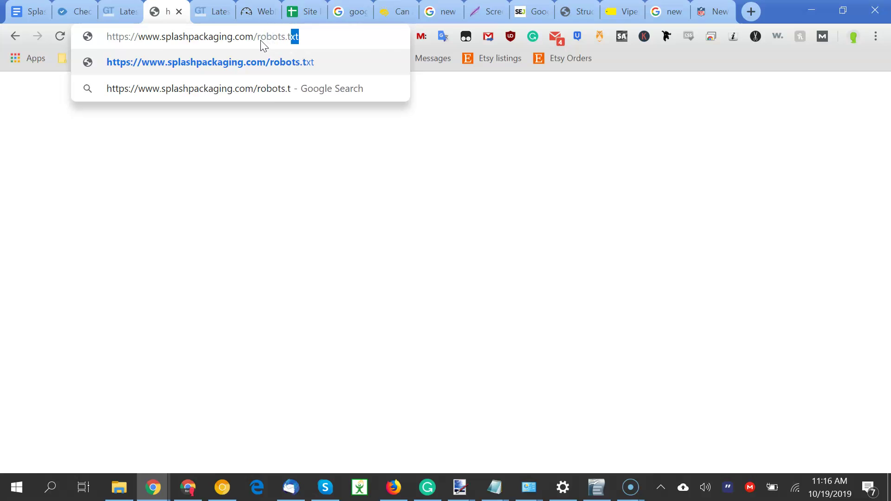
key(Return)
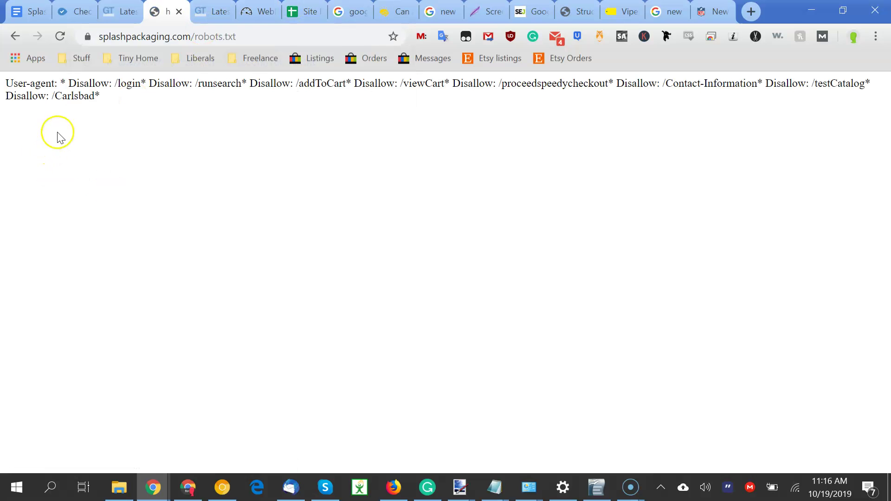
Open interestinganswers.com in a new browser tab.
click(750, 11)
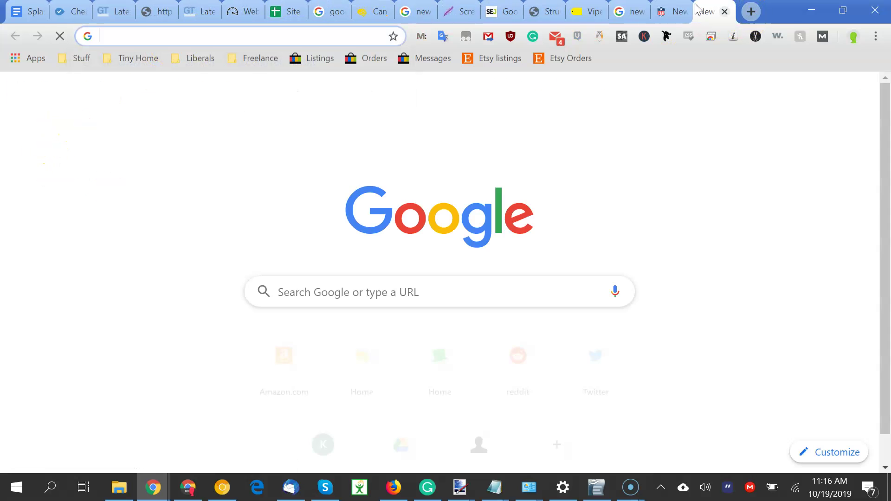
text(interestinganswers.com)
key(Return)
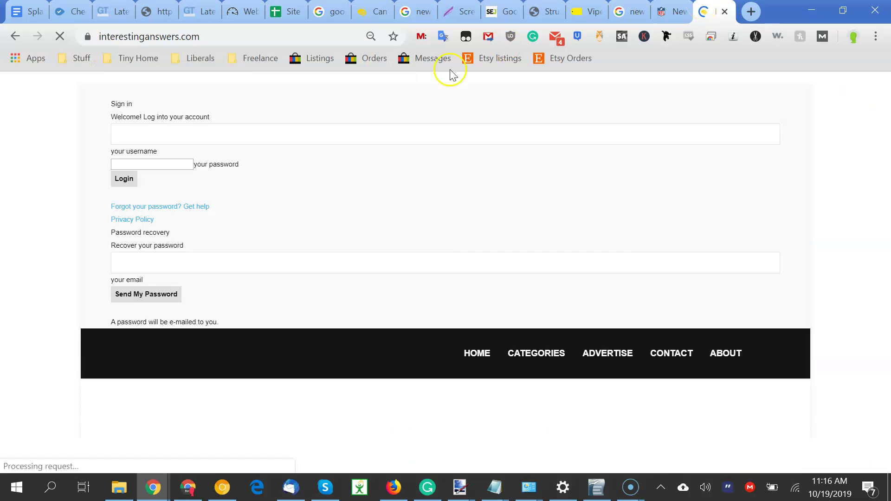
Load the sitemap.xml address of interestinganswers.com as an example sitemap.
click(219, 36)
key(End)
text(/site)
text(.xml)
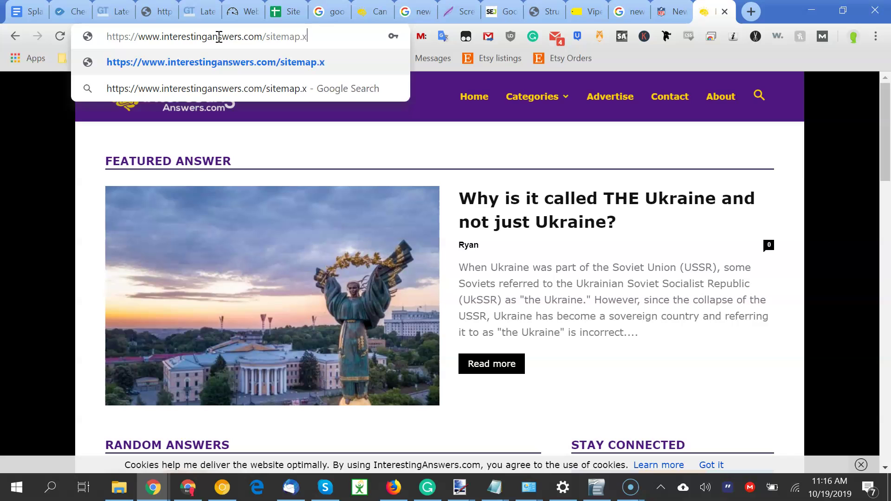
key(Return)
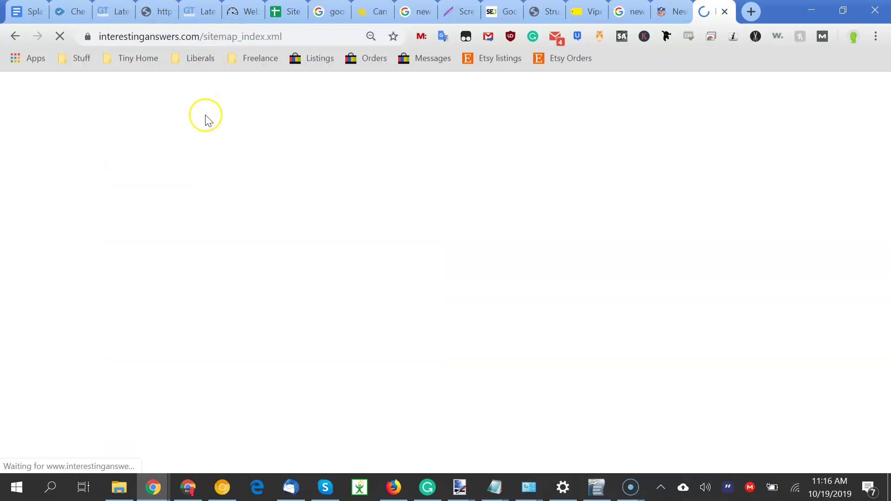
Open the post sitemap from the interestinganswers.com sitemap index and examine its list of URLs.
click(203, 187)
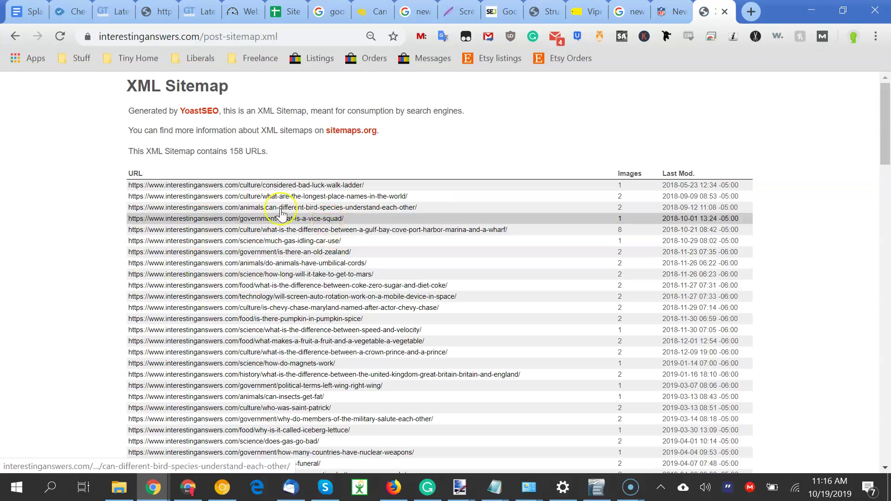
ctrl+scroll(637, 163, up, 4)
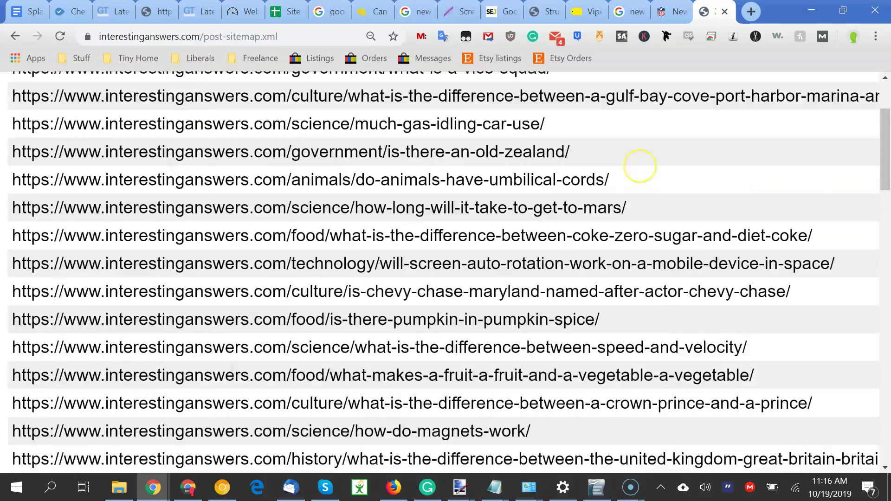
ctrl+scroll(637, 163, down, 4)
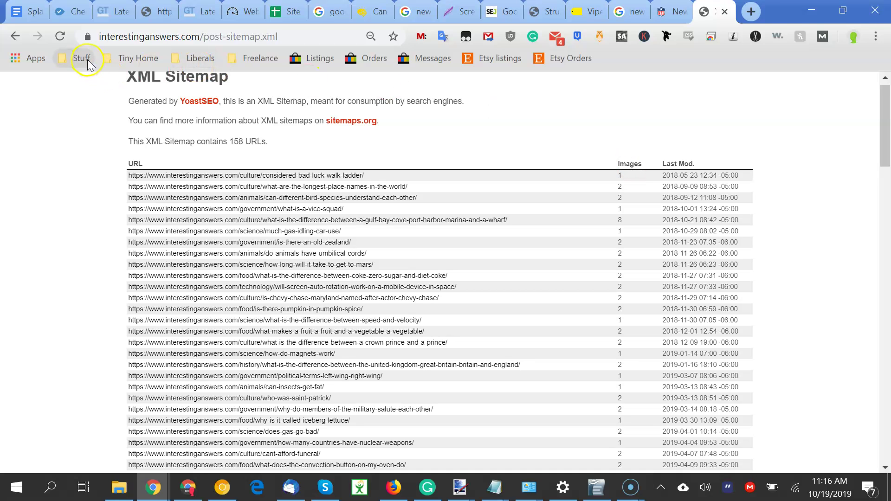
click(85, 347)
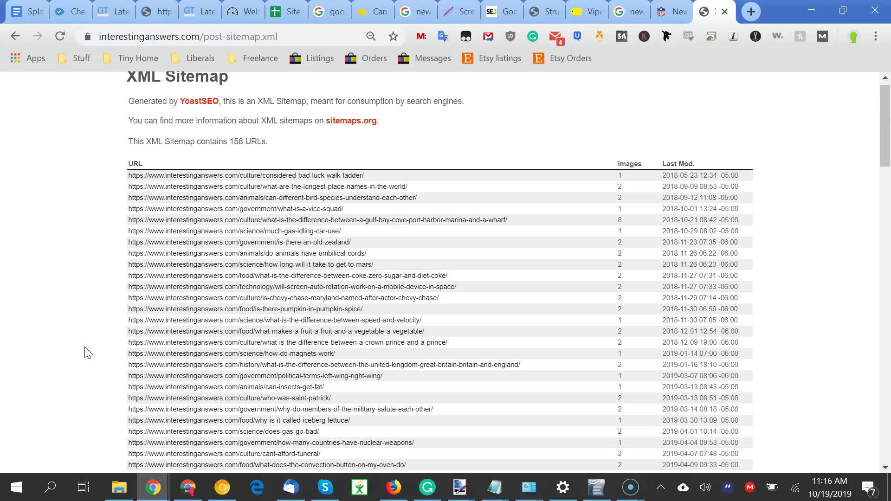
Search for "saints cup" through the Windows search, view the Bing results and return to the sitemap page.
click(57, 491)
text(saints cup)
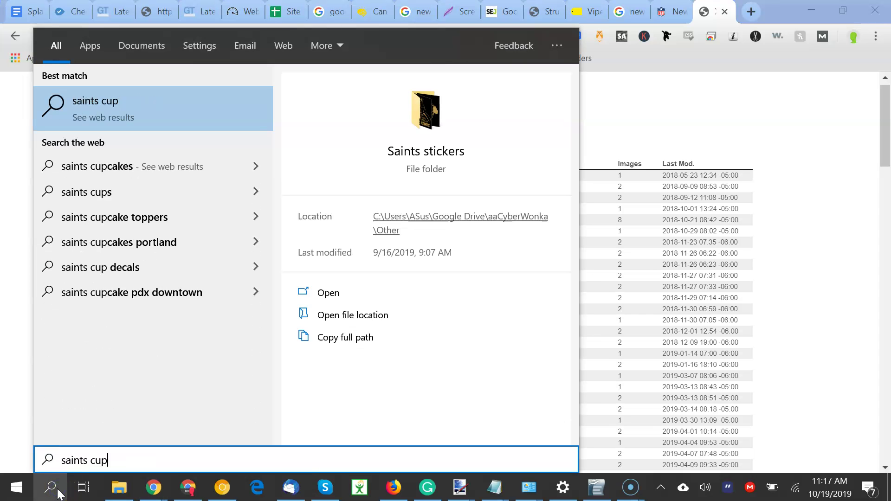
key(Return)
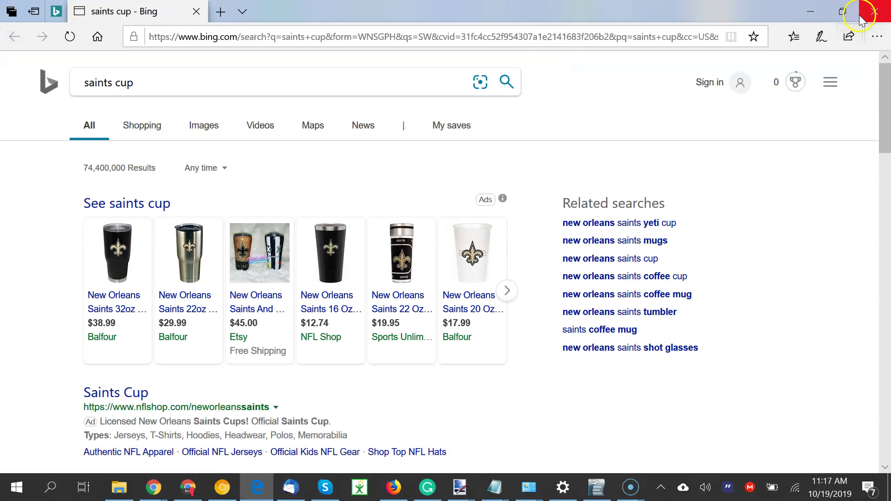
click(820, 18)
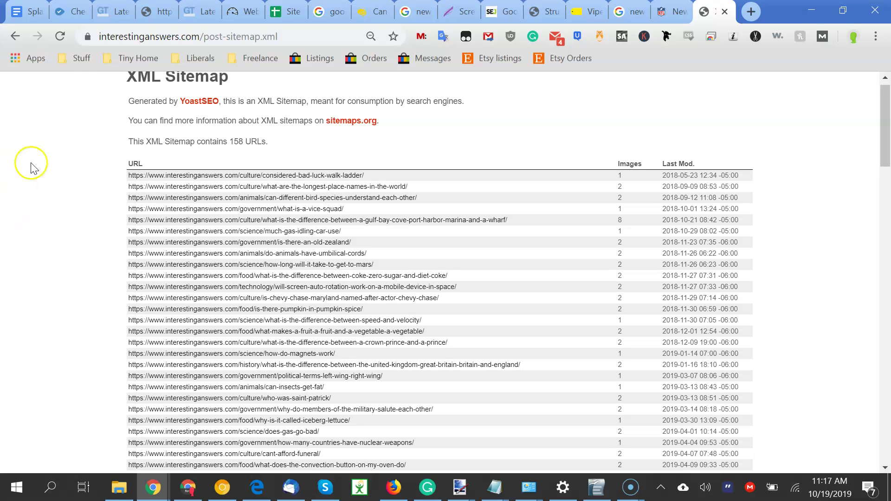
Check the XML Sitemap section of the WooRank review and return to the Website performance list in the audit document.
click(72, 16)
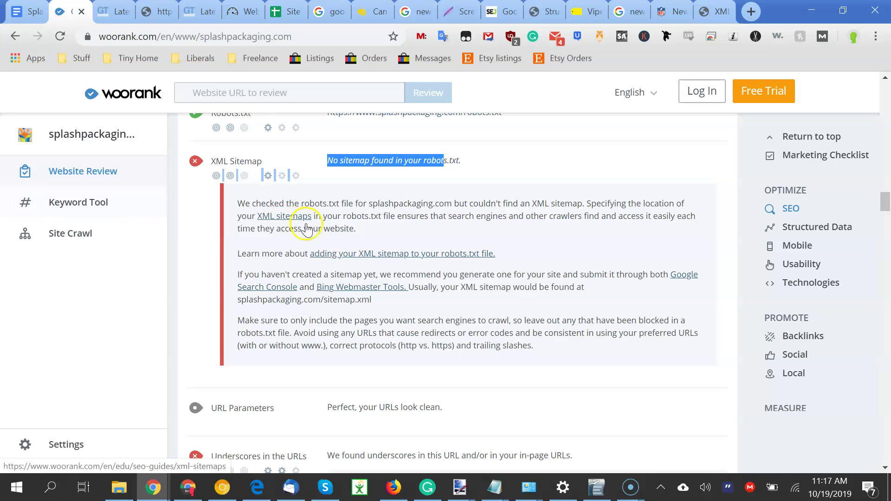
click(28, 19)
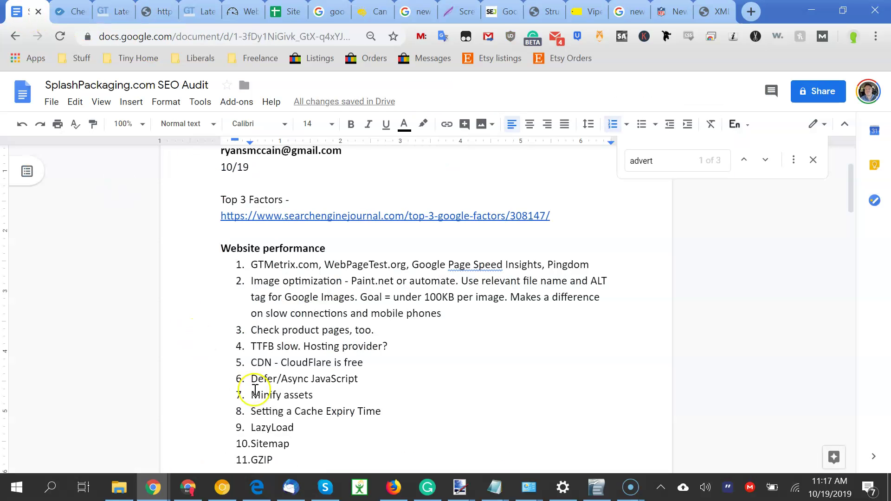
scroll(255, 391, down, 1)
scroll(256, 391, down, 3)
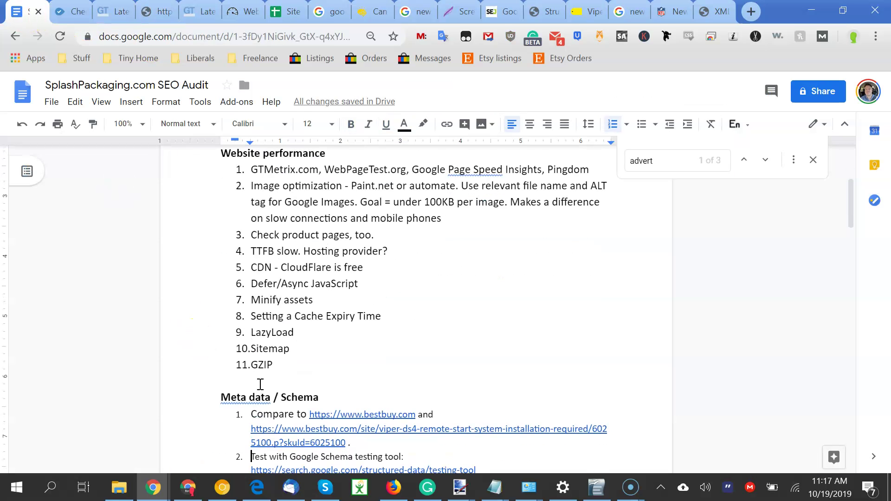
Review the Meta data / Schema list, pointing out Twitter Rich Cards and Confirm meta data, and move on to the Content heading.
scroll(359, 308, down, 4)
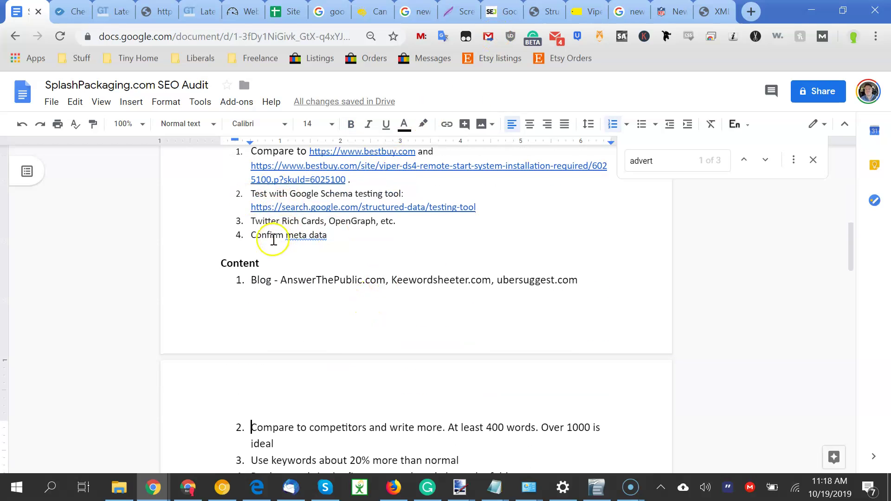
double_click(290, 221)
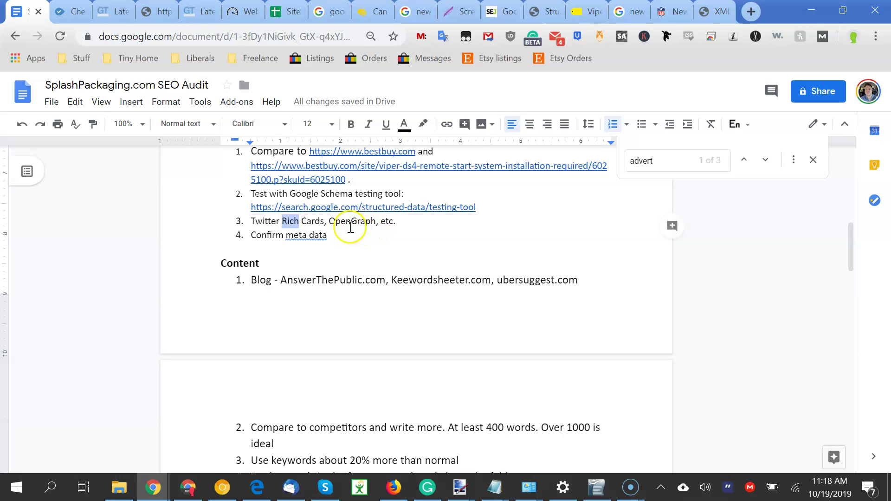
click(269, 241)
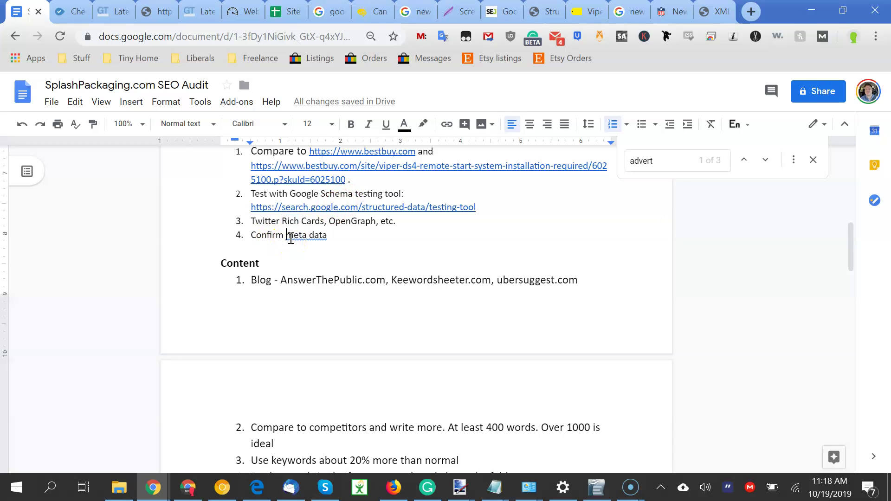
key(Down)
key(Down)
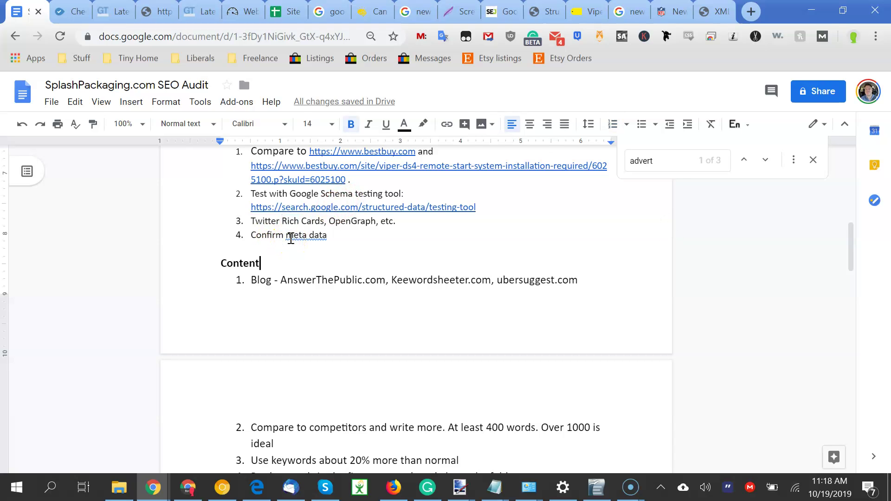
Open answerthepublic.com in a new tab and get its questions for the keyword "gift ideas".
click(750, 11)
text(answer)
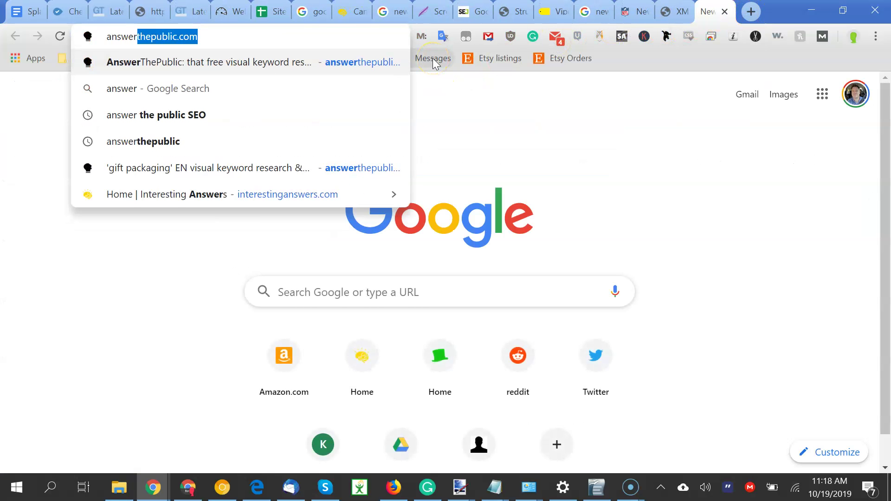
key(Return)
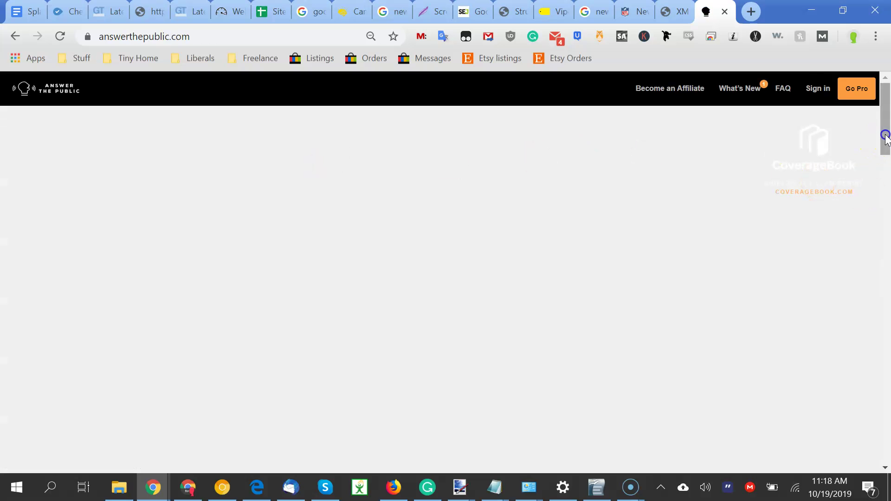
drag(885, 139, 885, 159)
click(406, 392)
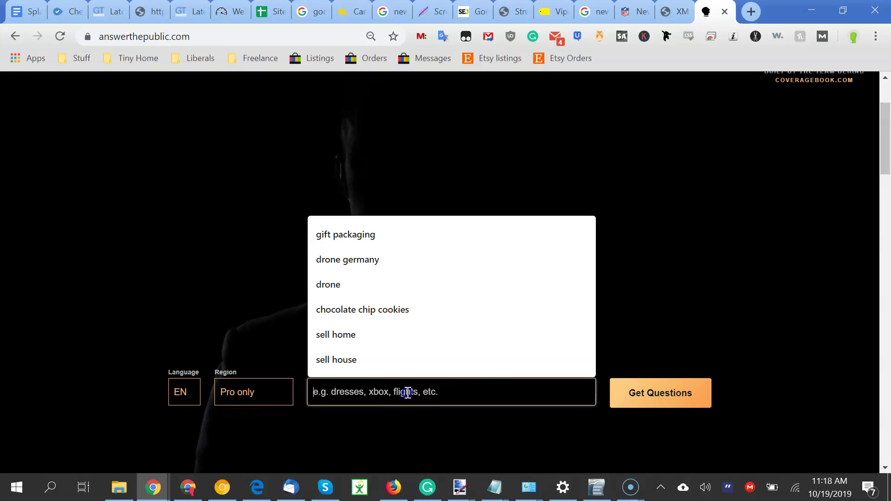
text(gift ideas)
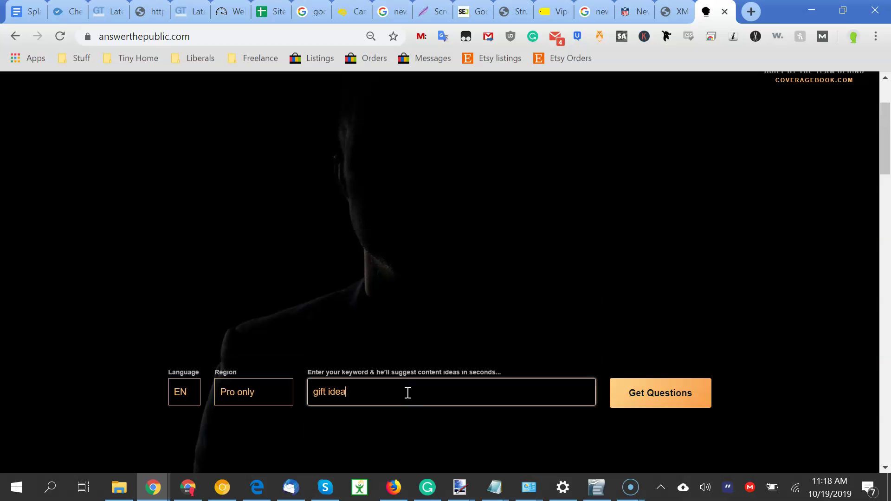
key(Return)
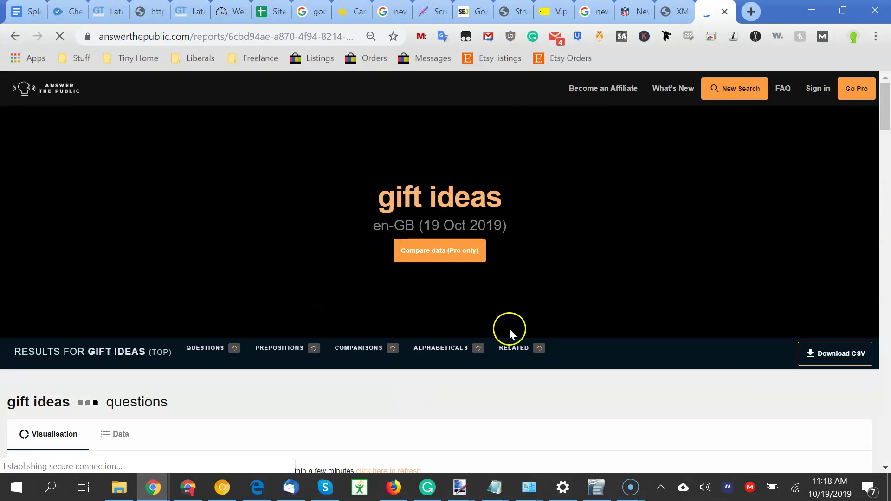
Look through the gift ideas report's visualisations and alphabetical lists, returning to the prepositions section.
click(885, 274)
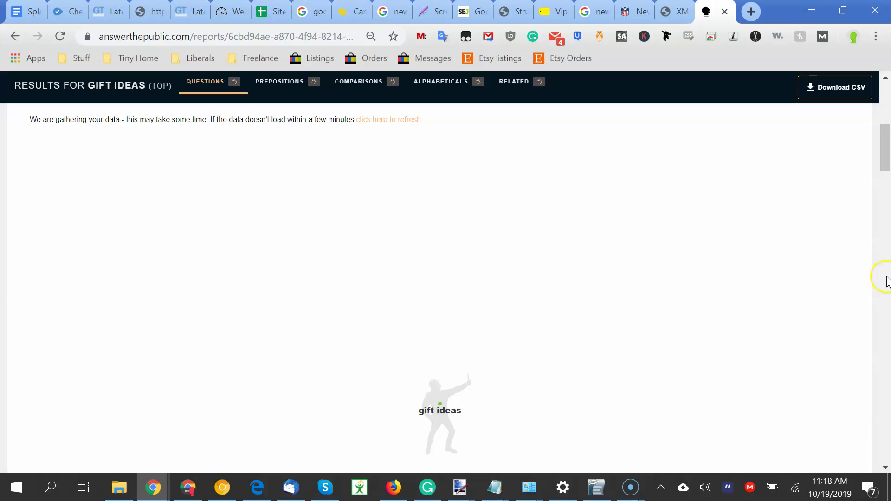
click(885, 279)
click(885, 216)
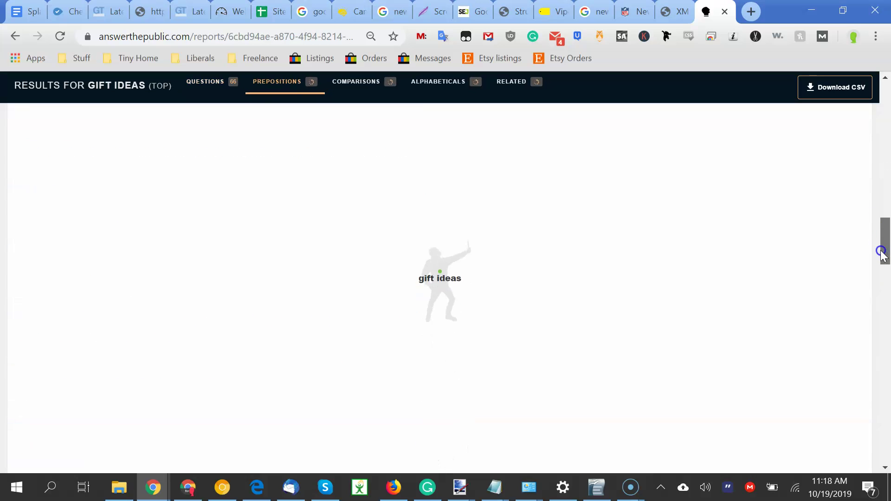
click(883, 256)
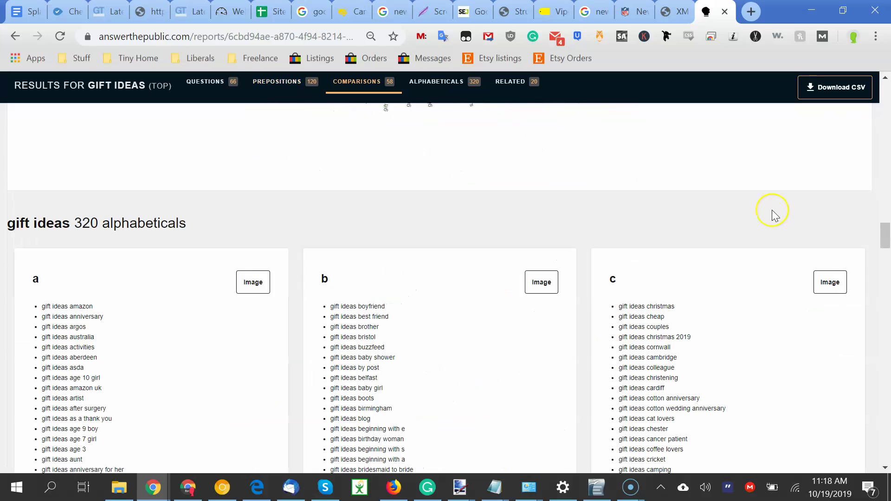
click(888, 123)
click(888, 123)
click(888, 123)
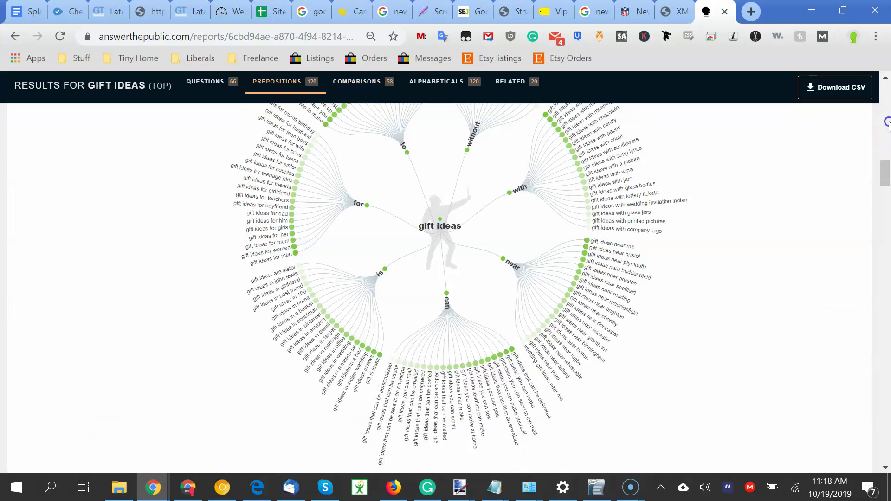
scroll(571, 254, up, 5)
scroll(571, 255, down, 5)
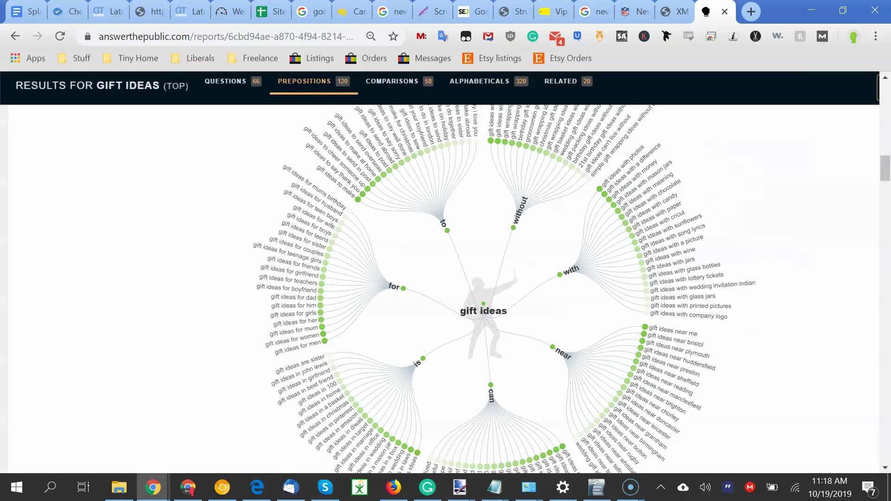
scroll(446, 279, up, 3)
Show the gift ideas prepositions as data lists and highlight the phrase "gift ideas you can sew".
click(115, 268)
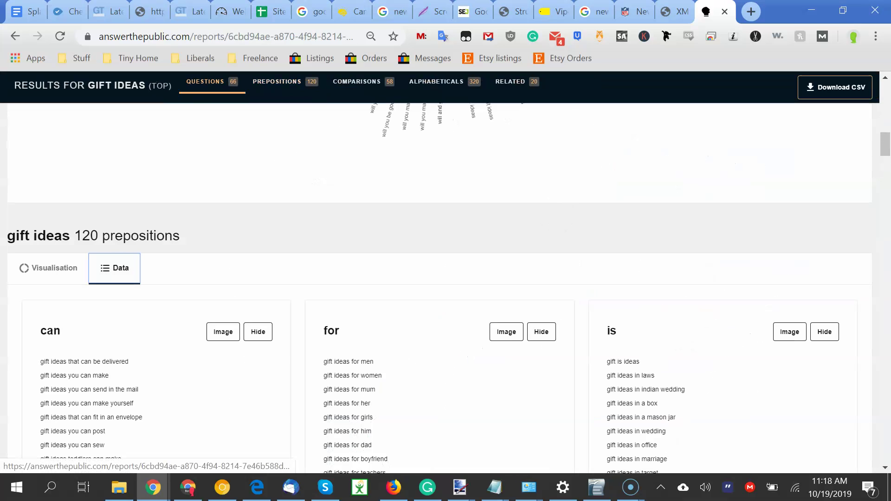
scroll(115, 268, down, 3)
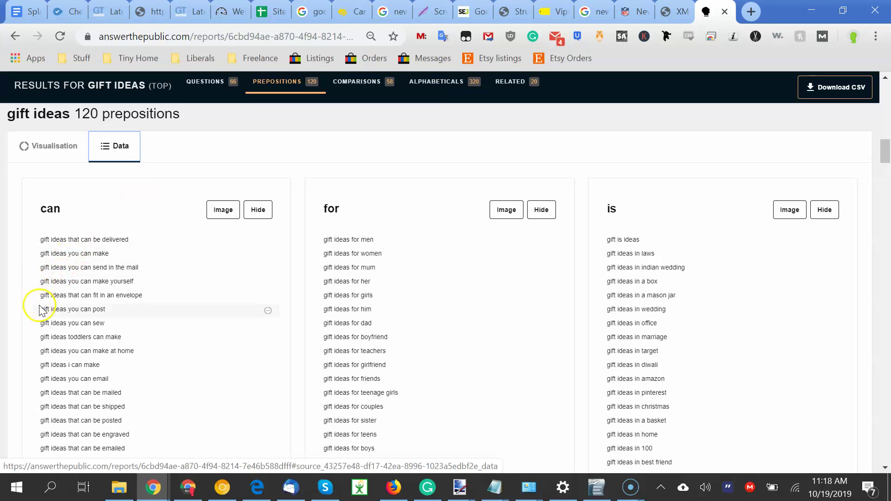
drag(36, 327, 162, 328)
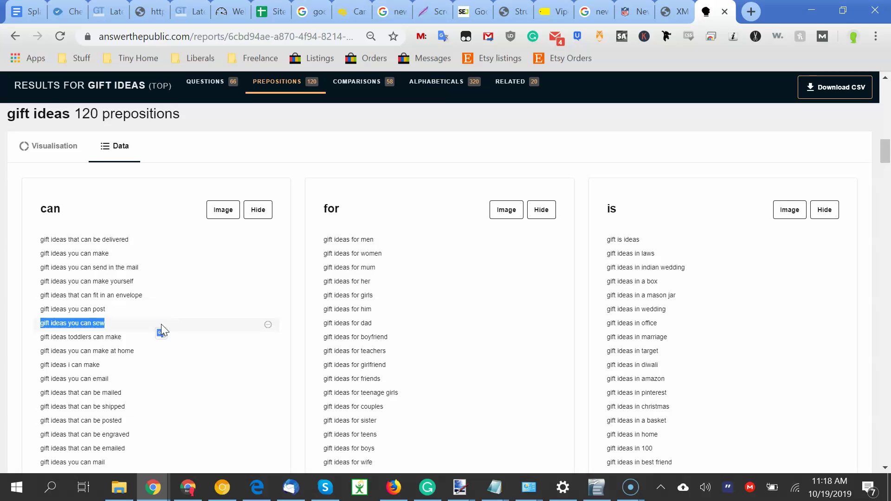
click(322, 36)
text(new or)
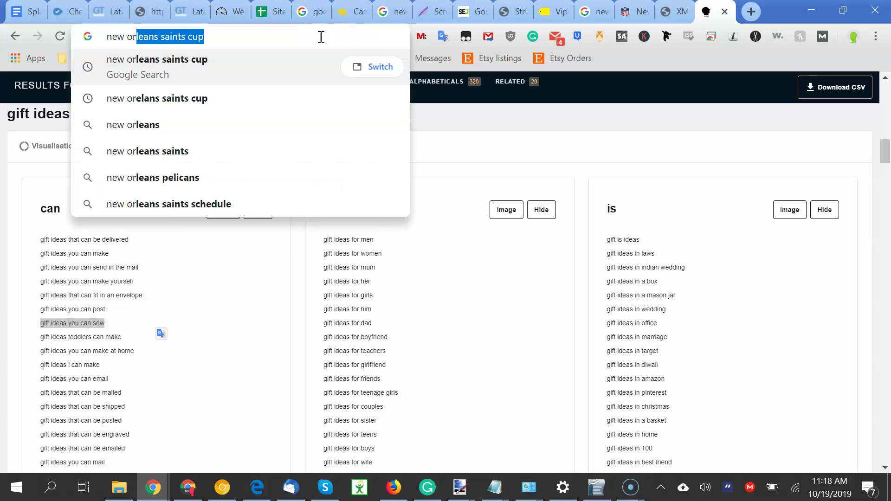
key(End)
key(BackSpace)
key(BackSpace)
key(BackSpace)
key(BackSpace)
key(BackSpace)
key(BackSpace)
key(BackSpace)
key(BackSpace)
key(BackSpace)
key(BackSpace)
key(BackSpace)
key(BackSpace)
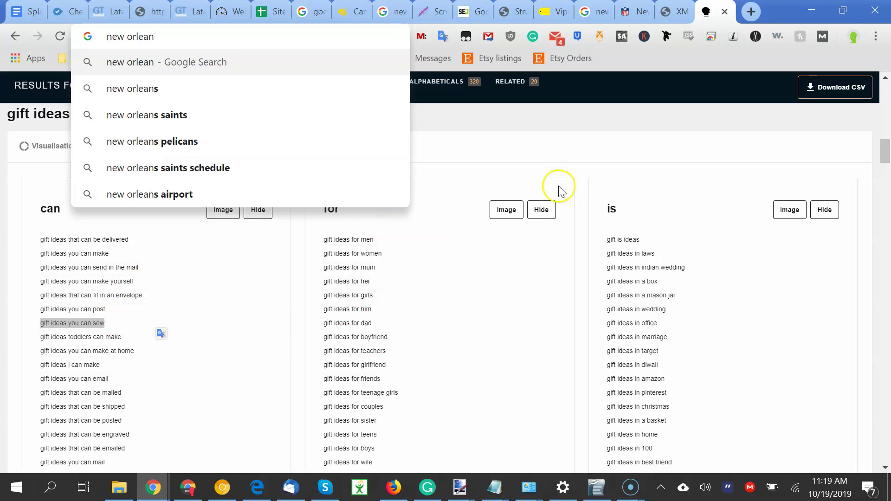
click(537, 162)
Skim the prepositions lists, then return to the audit document and point out ubersuggest.com in the Blog item under Content.
scroll(368, 221, down, 2)
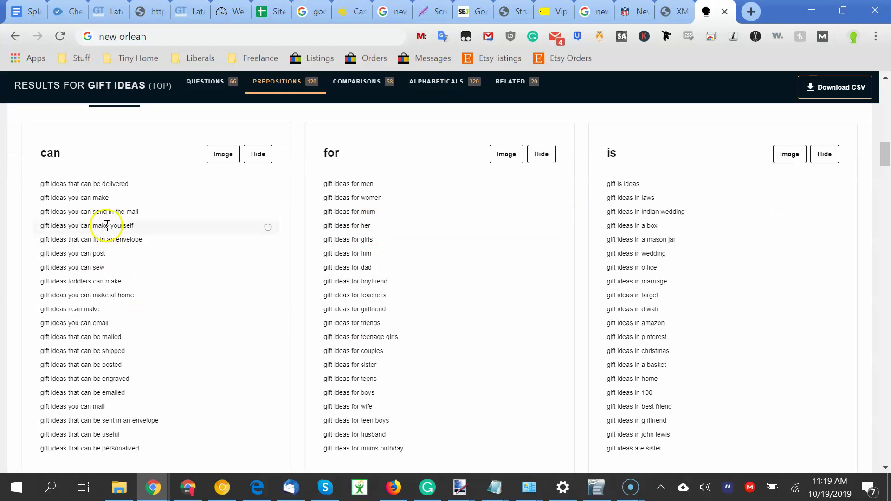
scroll(146, 286, down, 1)
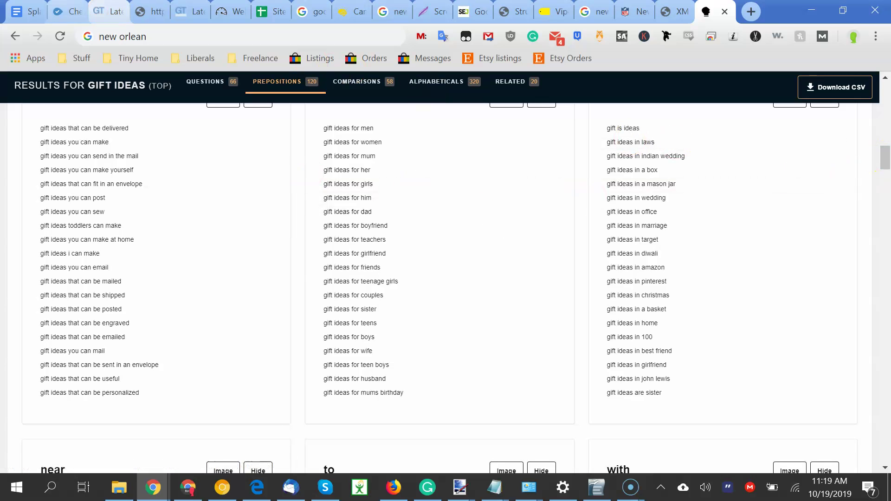
click(19, 19)
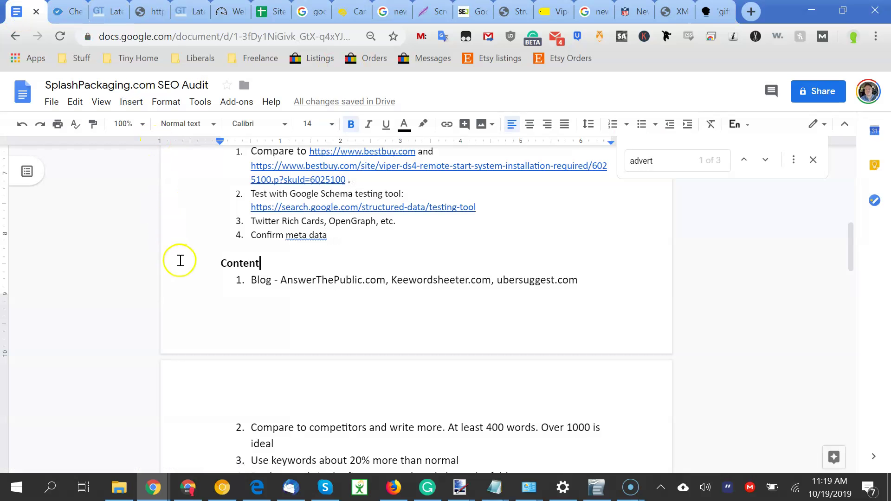
click(346, 279)
scroll(346, 279, down, 1)
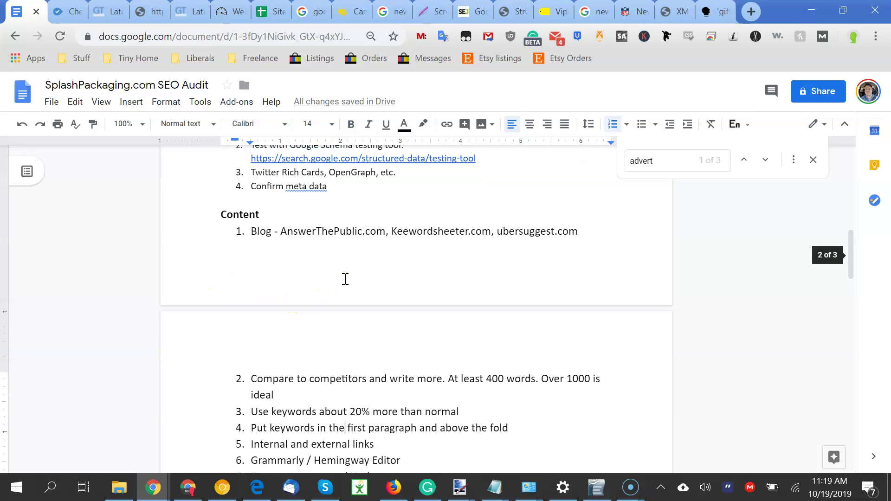
shift+click(529, 233)
click(529, 233)
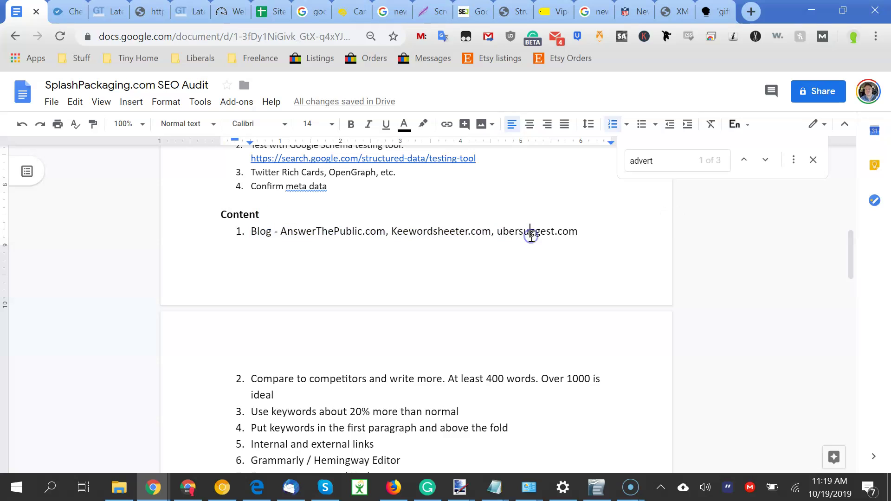
Move on to the Content item about comparing to competitors and writing at least 400 words.
key(Down)
key(Down)
key(Down)
key(Down)
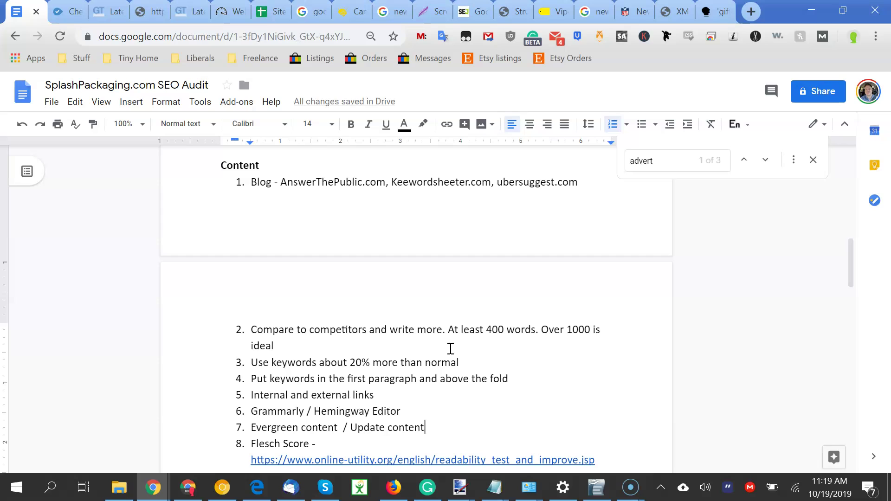
click(451, 332)
click(336, 330)
Open the Notes.txt window listing the competitors, highlight the five domains from theboxdepot.com to usbox.com, and return to the audit document.
mouse_move(494, 486)
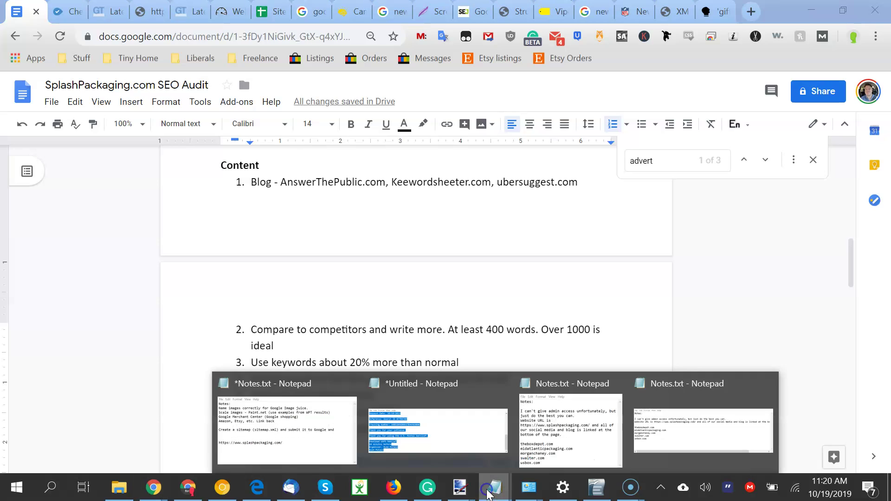
click(680, 426)
drag(174, 254, 263, 307)
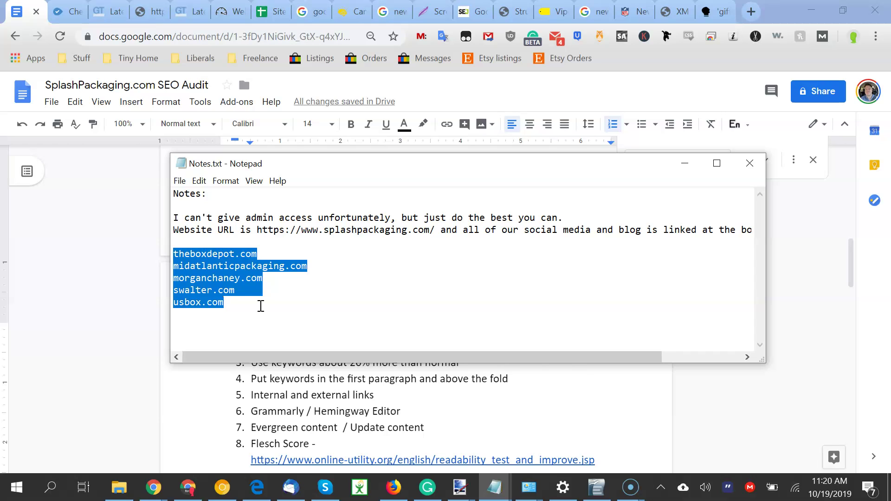
click(106, 350)
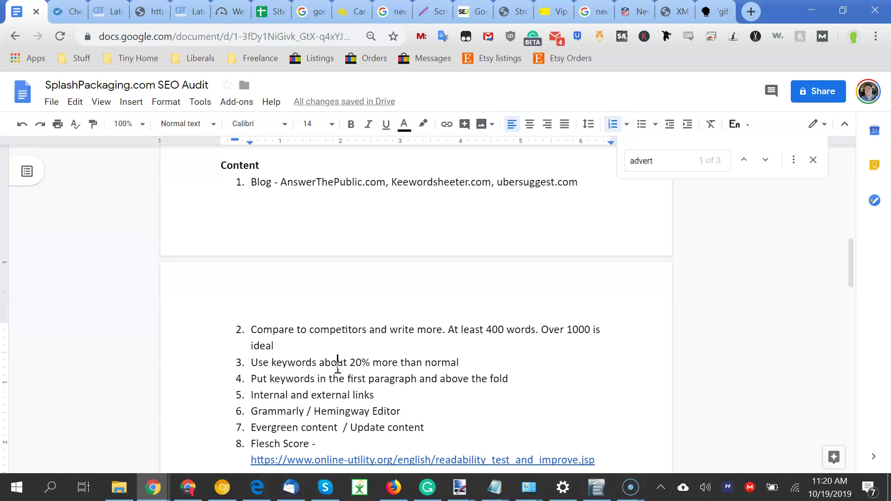
Review the Content items on placing keywords in the first paragraph, internal and external links, and Grammarly / Hemingway Editor.
drag(339, 375, 426, 371)
click(453, 374)
click(262, 416)
drag(277, 412, 348, 416)
click(348, 416)
click(366, 412)
drag(358, 411, 351, 413)
click(266, 421)
click(299, 378)
key(Down)
key(Down)
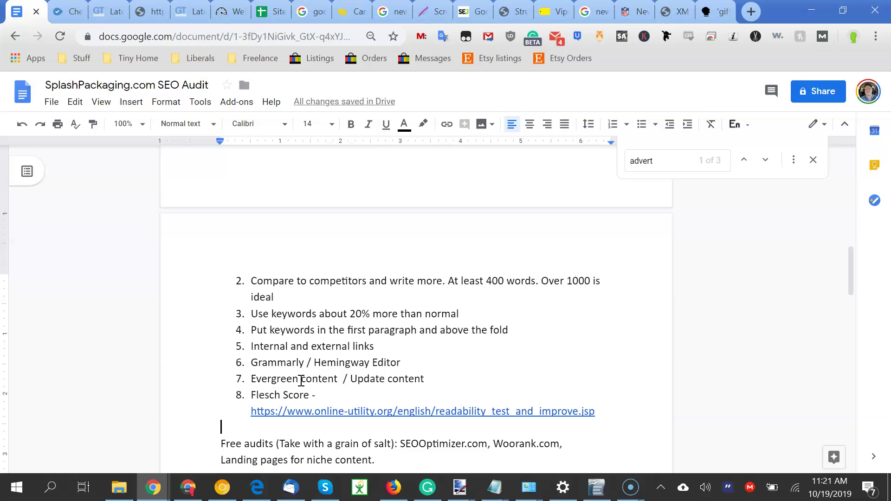
Point out the Evergreen content / Update content item in the Content list.
click(388, 375)
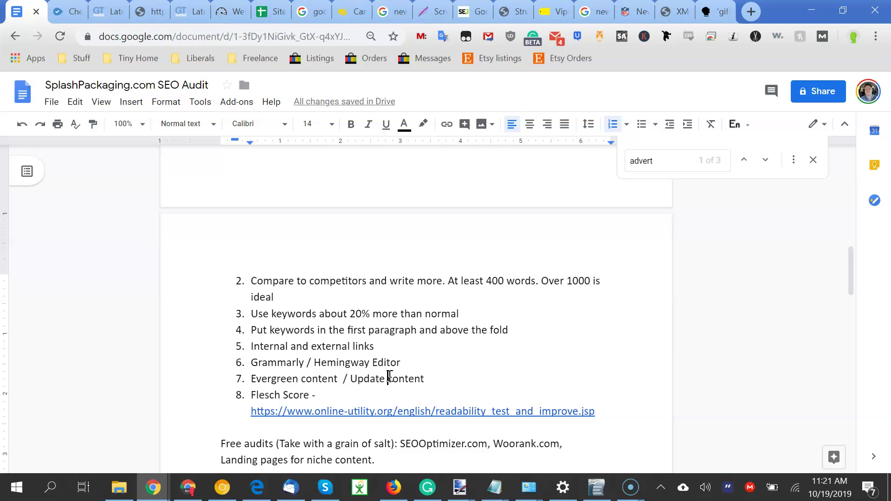
key(Down)
key(Up)
click(322, 379)
click(321, 363)
key(Down)
key(Down)
Go past the Flesch Score readability link and on to the Gap analysis line of the audit document.
click(364, 361)
key(Down)
key(Down)
key(Down)
key(Down)
key(Down)
key(Down)
key(Down)
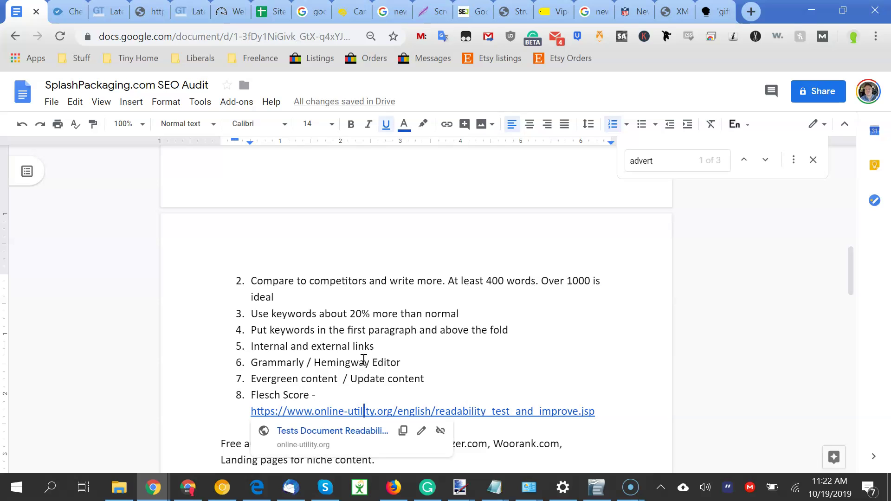
key(Down)
key(Down)
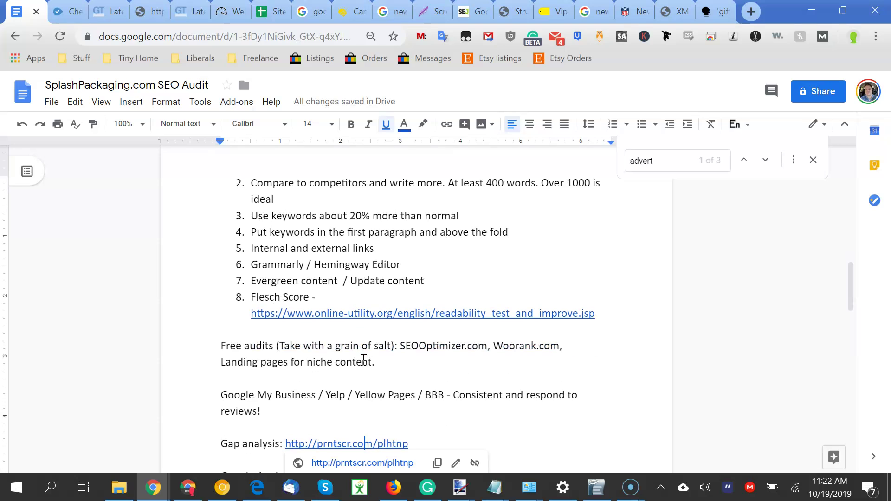
Go over the notes below the Content list and highlight SEOOptimizer.com in the Free audits line.
click(345, 264)
key(Down)
key(Down)
key(Down)
key(Down)
key(Down)
key(Down)
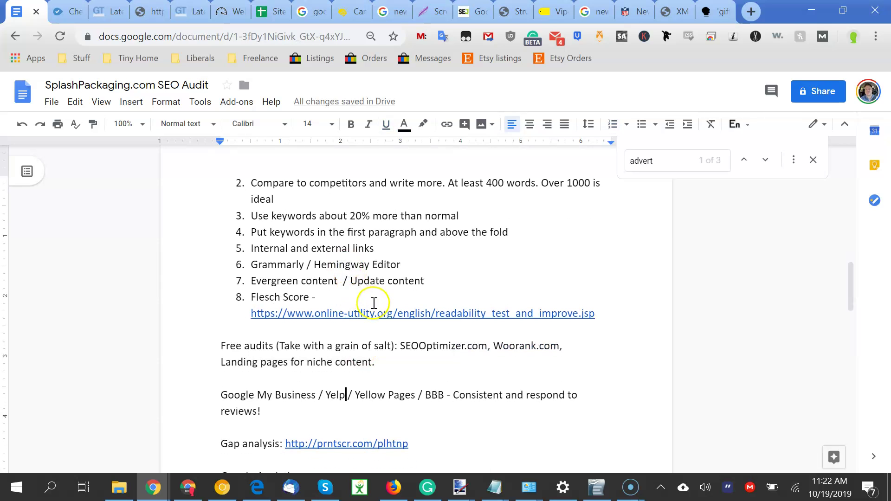
drag(400, 346, 488, 346)
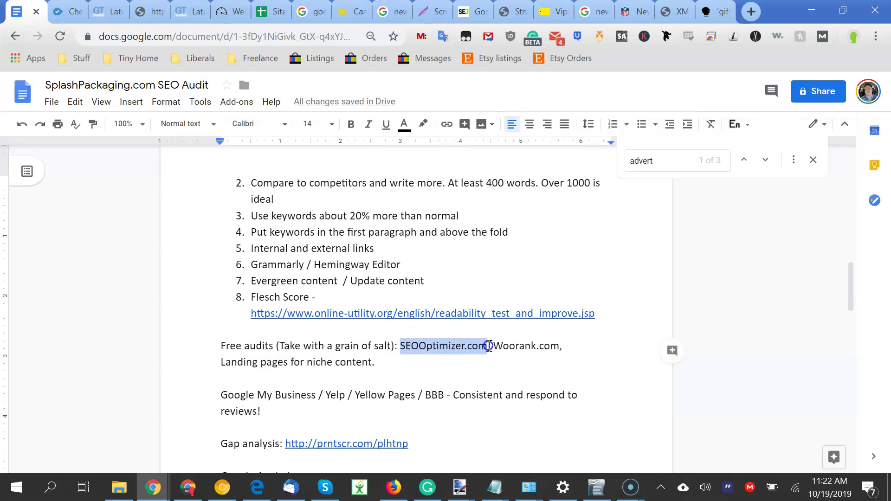
Examine the WooRank review of splashpackaging.com from its overall score down to the Broken links check, highlighting that result's text.
click(63, 14)
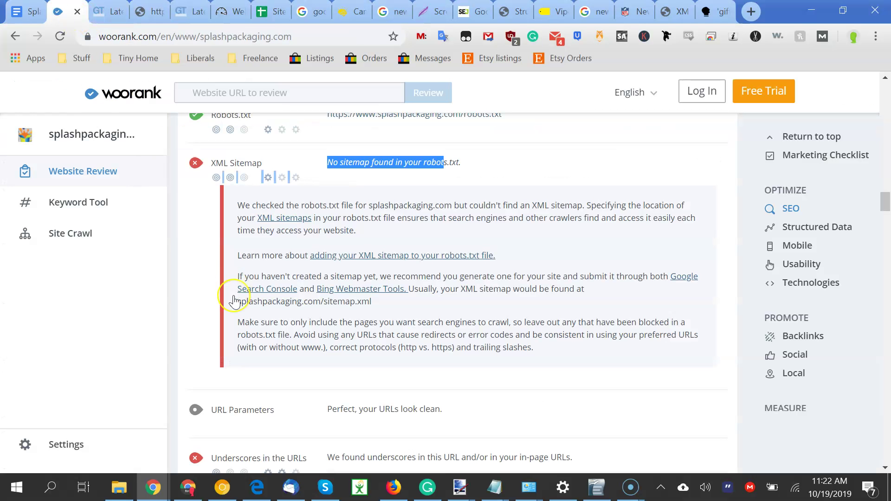
scroll(233, 302, up, 20)
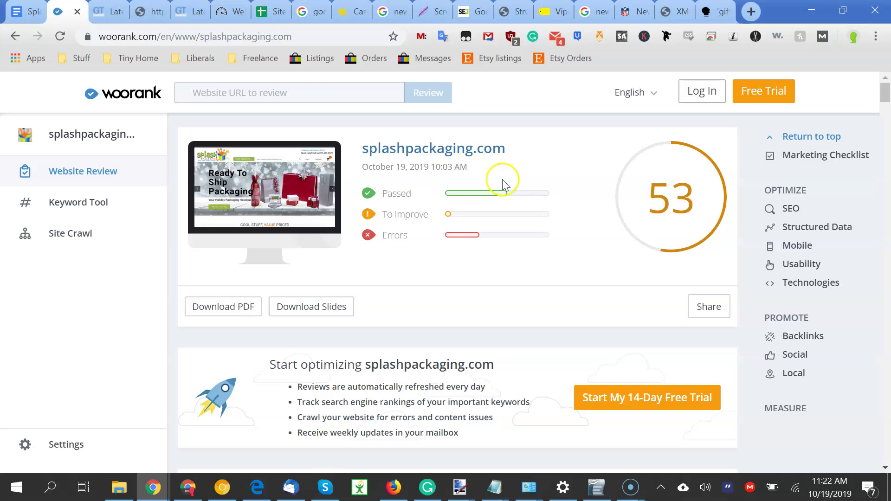
scroll(608, 306, down, 1)
scroll(608, 306, down, 20)
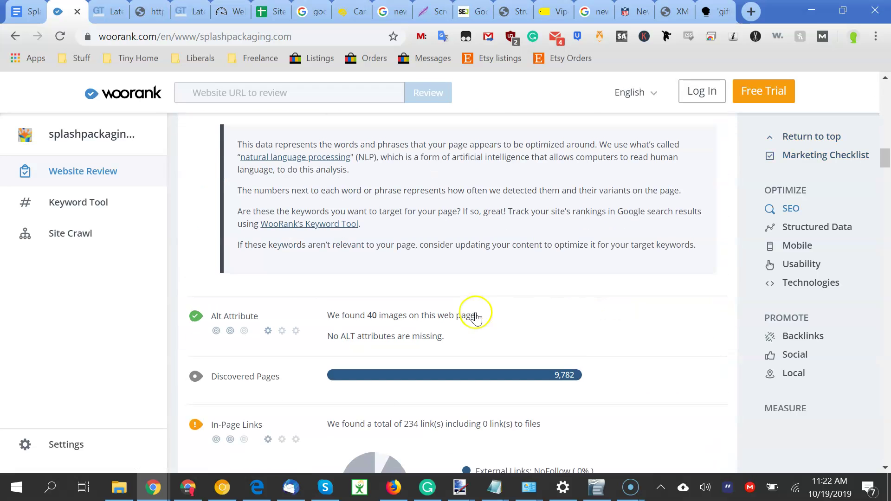
scroll(474, 314, down, 2)
scroll(375, 342, down, 8)
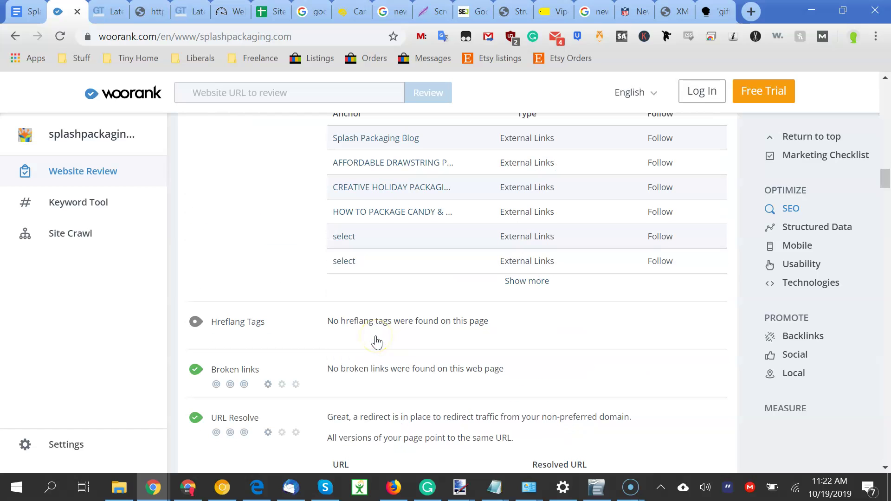
click(349, 338)
scroll(349, 338, down, 4)
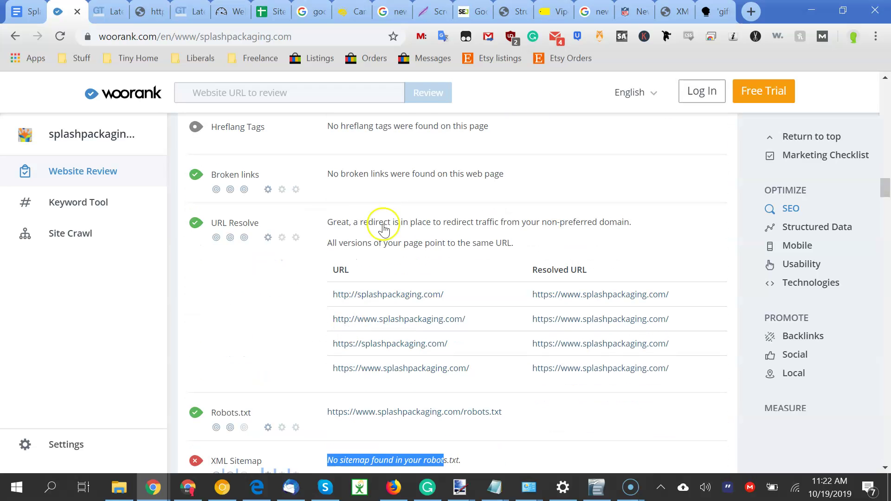
drag(338, 174, 468, 177)
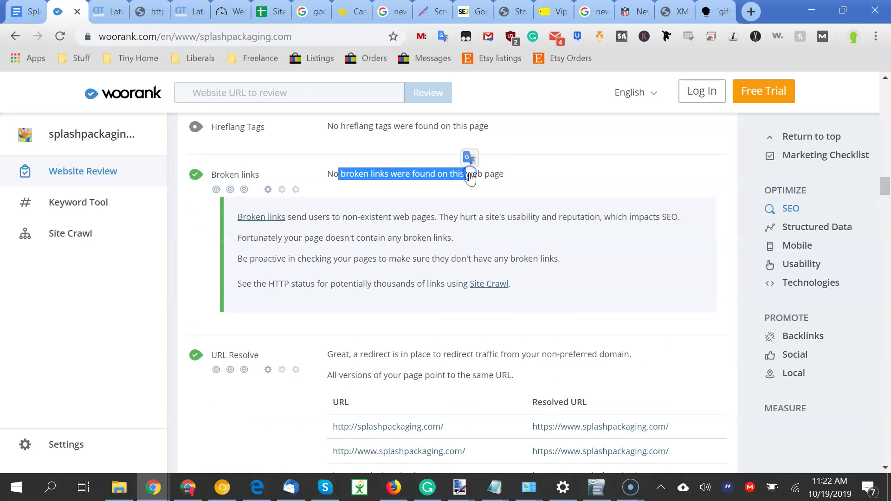
Check the URL Resolve, XML Sitemap and Underscores in the URLs results, collapsing the XML Sitemap explanation.
scroll(468, 178, down, 4)
scroll(469, 178, down, 3)
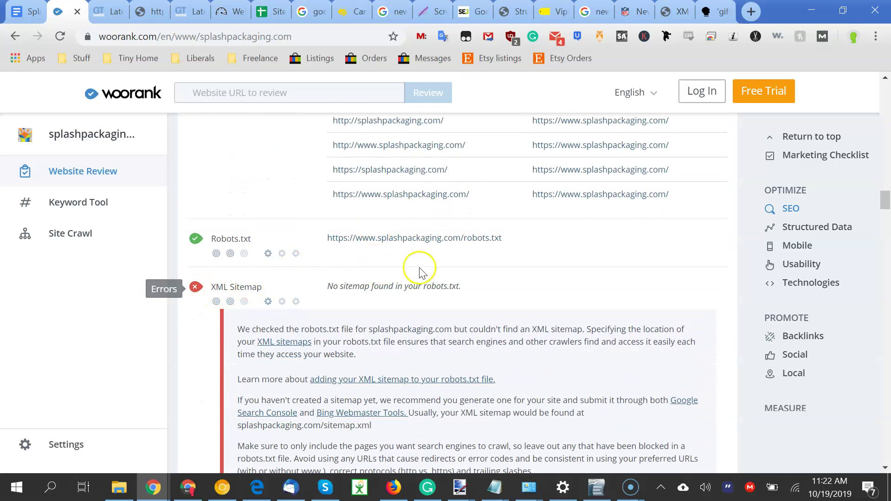
click(419, 284)
scroll(420, 285, down, 1)
scroll(420, 286, down, 2)
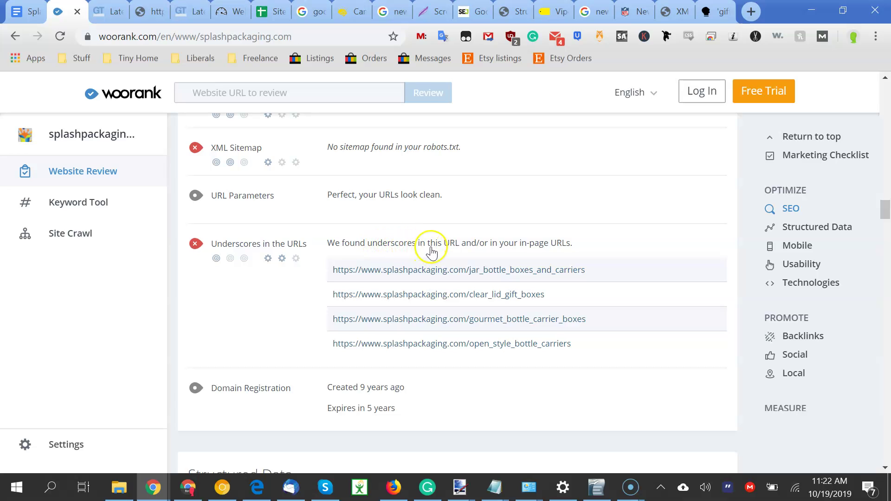
Look at the Open Graph Protocol result under Structured Data and the Mobile section of the WooRank review.
scroll(432, 250, down, 2)
scroll(434, 249, down, 7)
scroll(434, 246, up, 1)
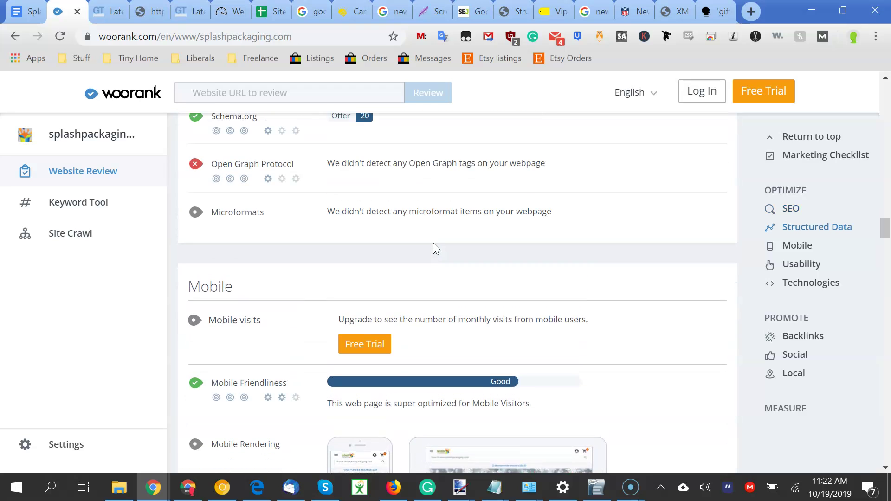
scroll(433, 243, down, 1)
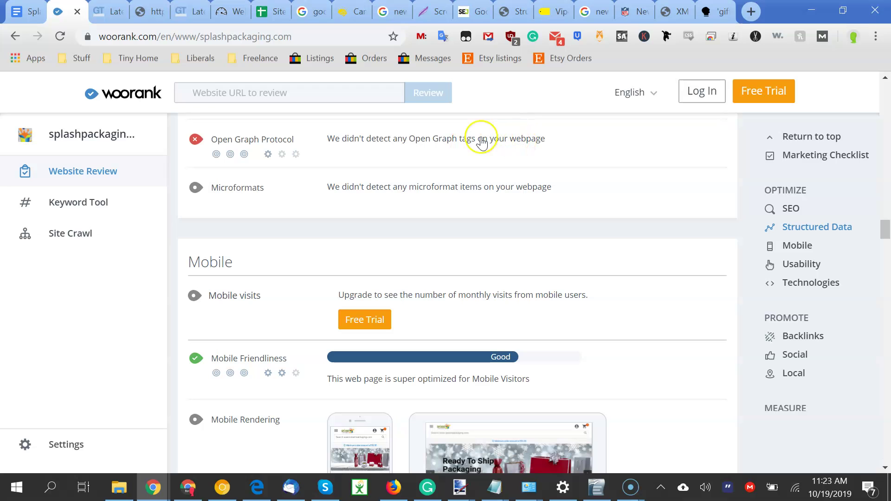
Look through the Mobile results of the WooRank review and return to the Underscores in the URLs and Structured Data results.
scroll(407, 155, down, 1)
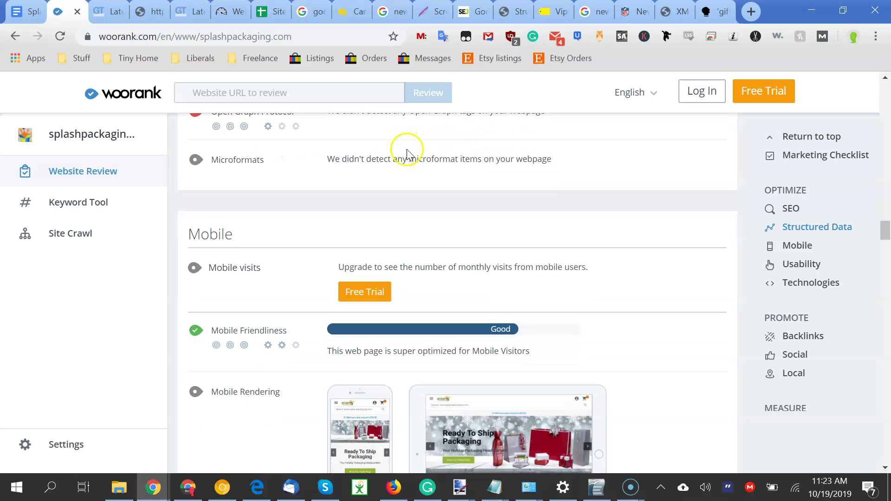
scroll(407, 155, down, 7)
scroll(408, 155, down, 15)
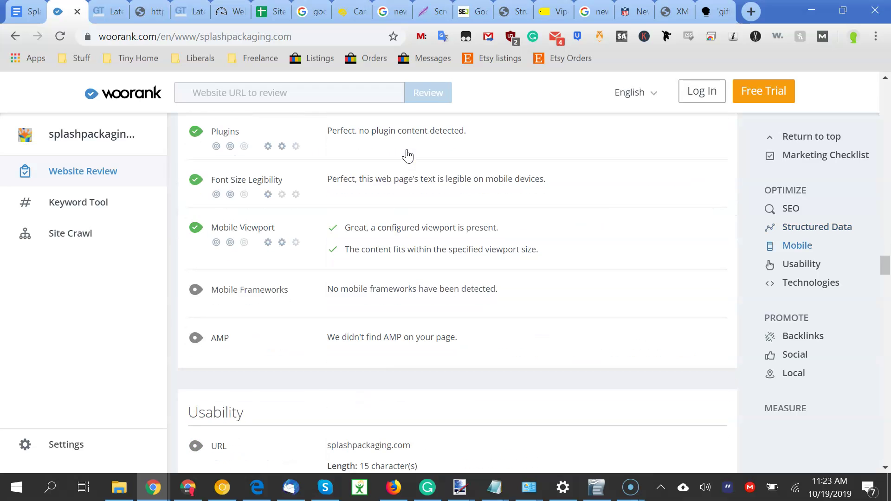
scroll(407, 155, up, 15)
scroll(408, 155, up, 7)
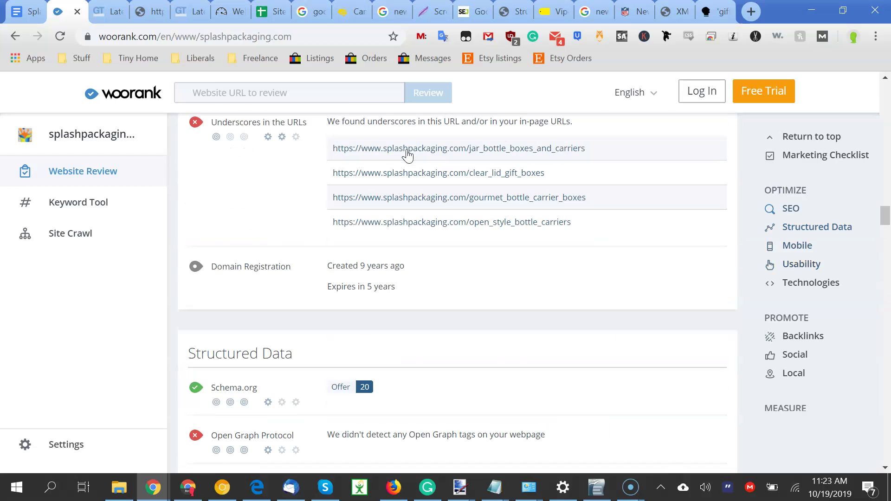
Review the GTmetrix performance report and the WebPageTest results for splashpackaging.com, highlighting the first view's load time.
click(117, 15)
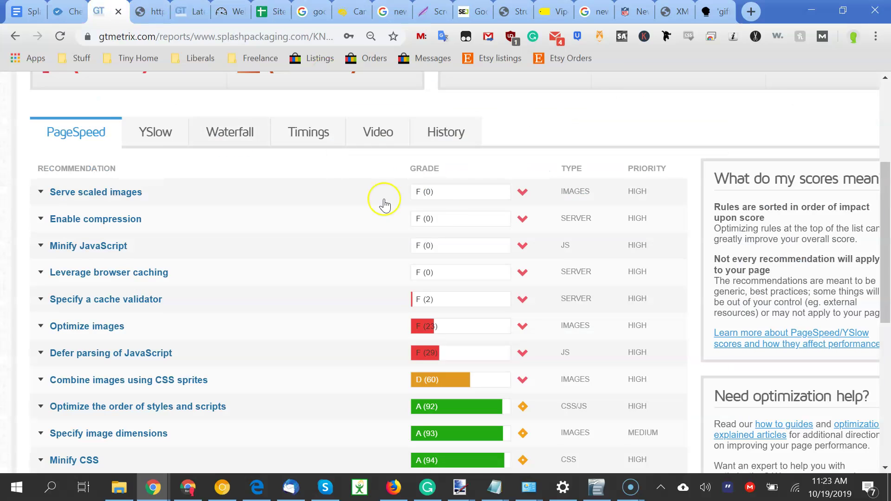
scroll(429, 205, down, 5)
scroll(430, 210, up, 10)
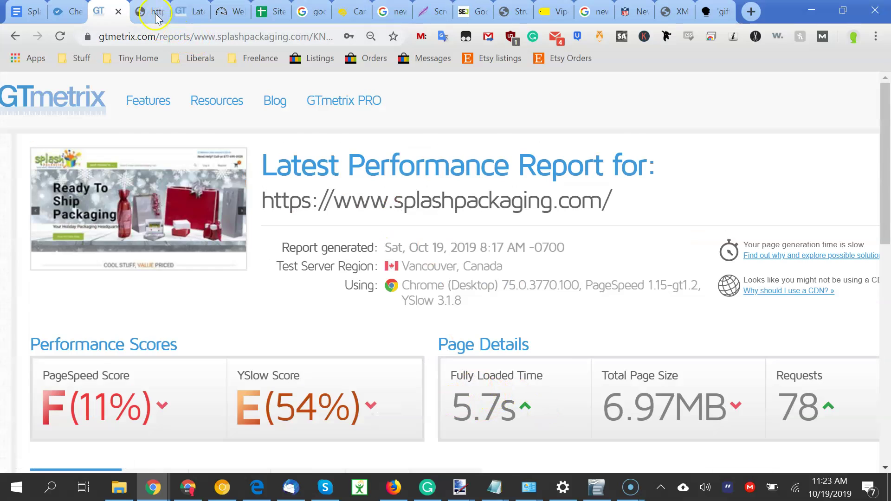
click(191, 12)
click(218, 13)
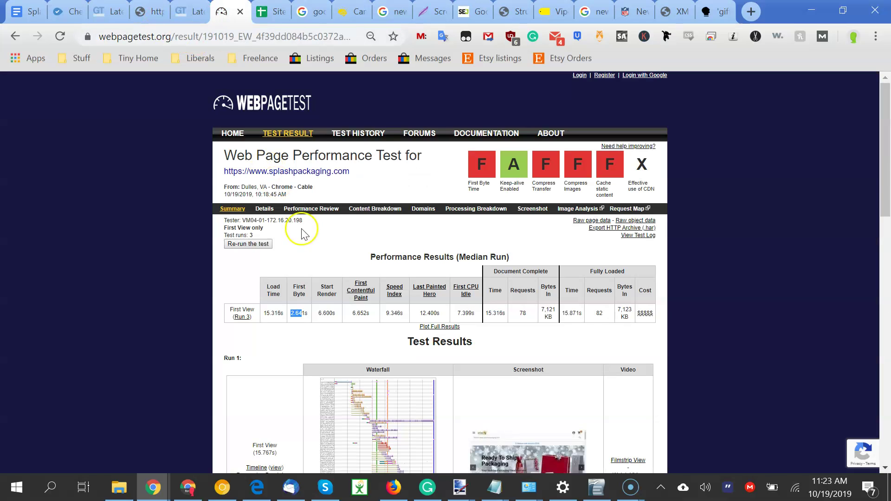
drag(263, 313, 281, 318)
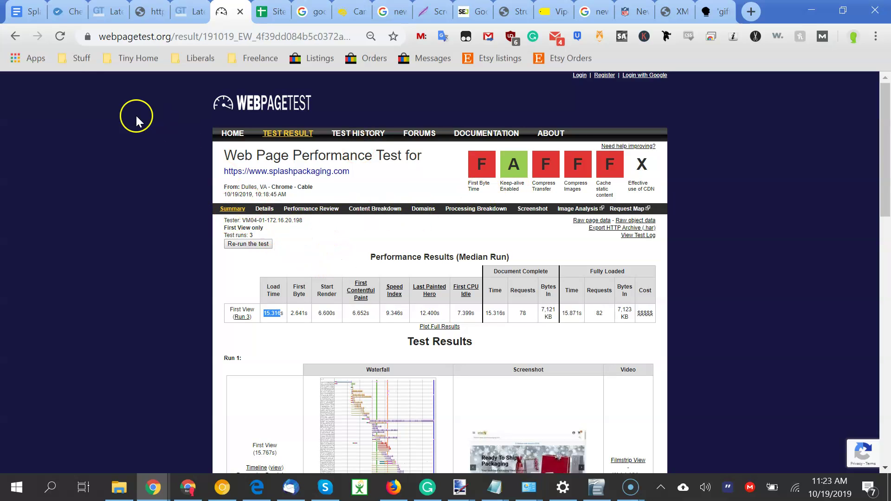
Return to the SplashPackaging.com SEO Audit document and go over the Free audits, Landing pages and Google My Business notes.
click(28, 12)
click(221, 358)
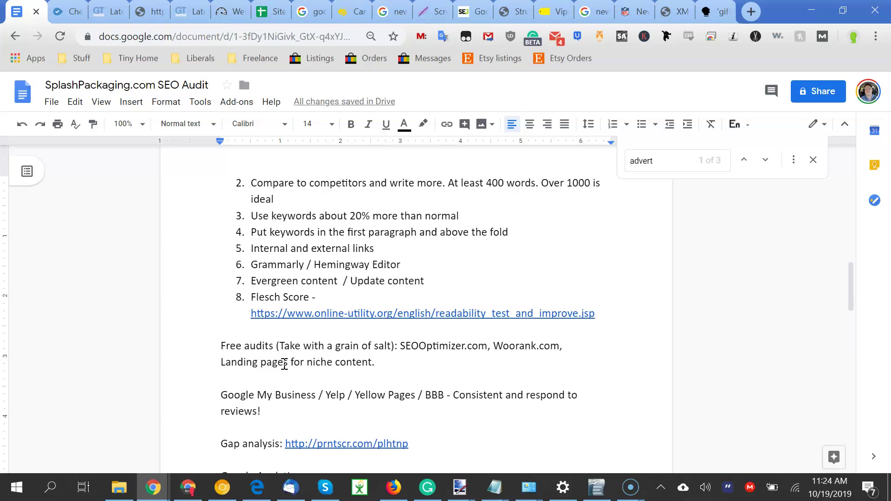
key(Down)
key(Down)
key(Down)
drag(230, 391, 297, 393)
click(307, 394)
key(Left)
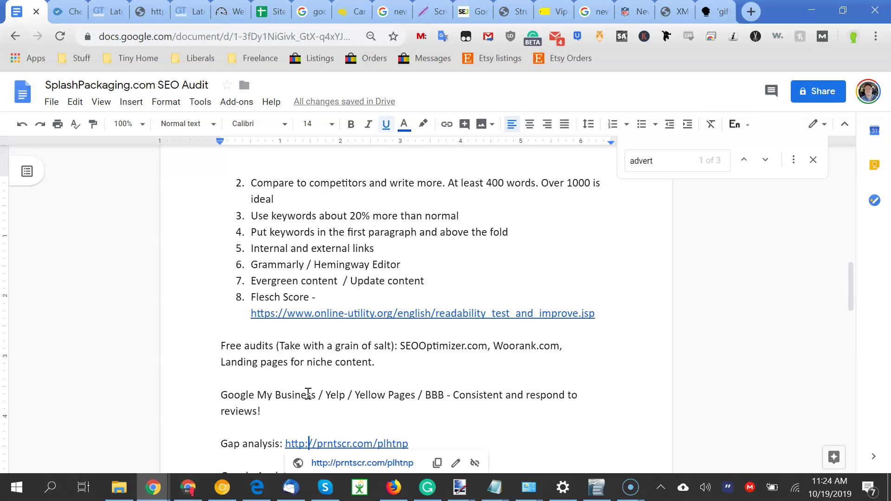
Open the screenshot linked in the Gap analysis note to view the keywords splashpackaging.com doesn't rank for.
scroll(308, 394, down, 2)
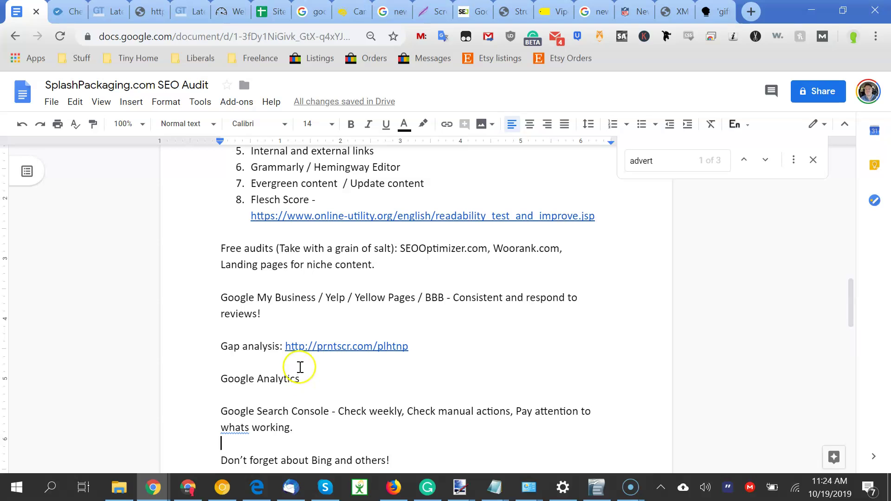
click(289, 346)
drag(288, 347, 407, 357)
ctrl+click(407, 356)
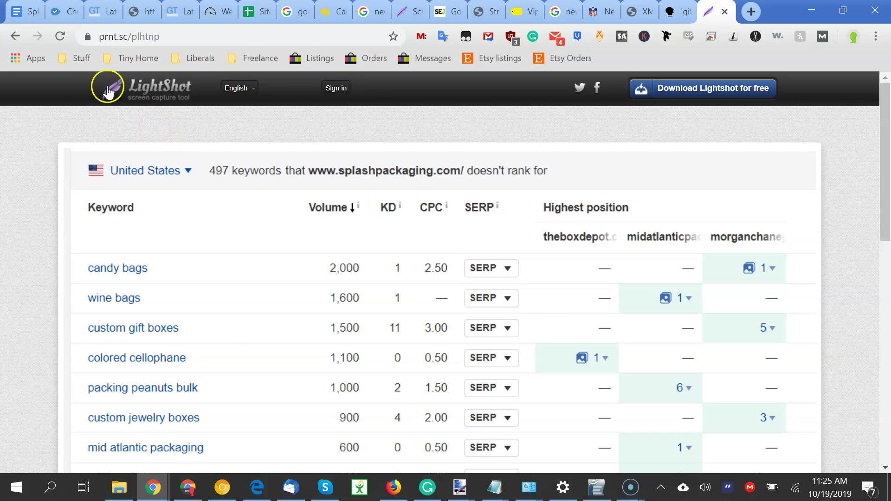
Go back to the SEO audit document and go over the Google Analytics, Google Search Console and Bing notes.
click(23, 12)
click(324, 348)
key(Down)
key(Down)
key(Down)
key(Down)
key(Down)
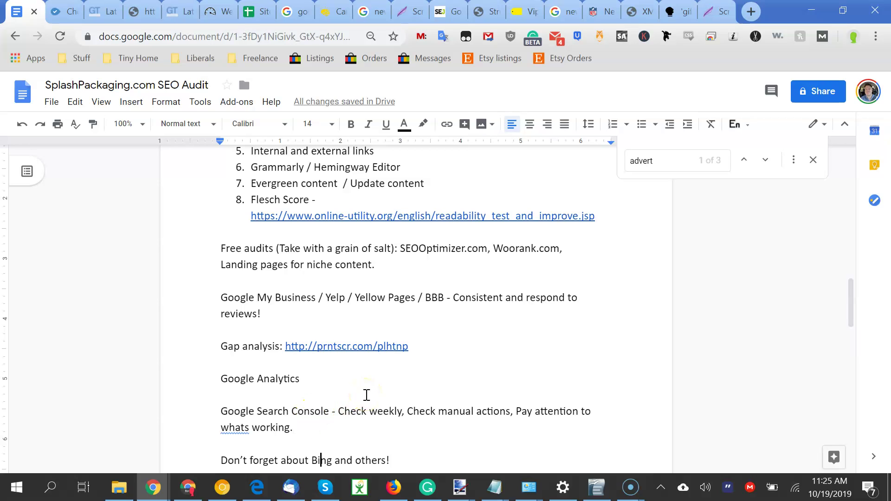
Highlight part of "Check manual actions" in the Google Search Console note and read on to its "Pay attention" advice.
drag(414, 412, 449, 411)
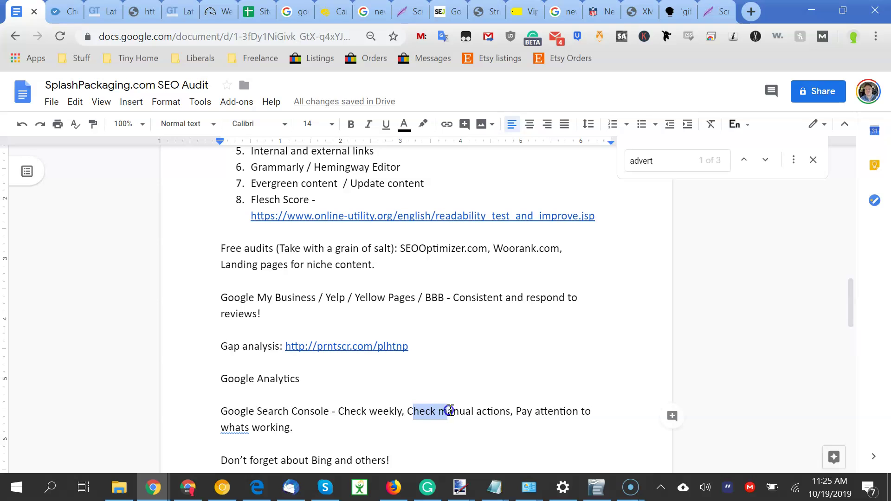
click(454, 412)
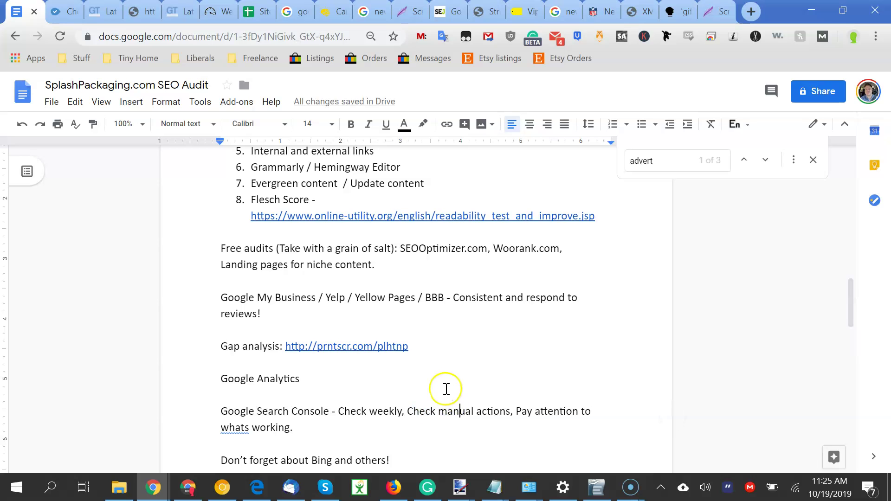
key(Down)
key(Down)
key(Down)
key(Down)
key(Down)
click(537, 360)
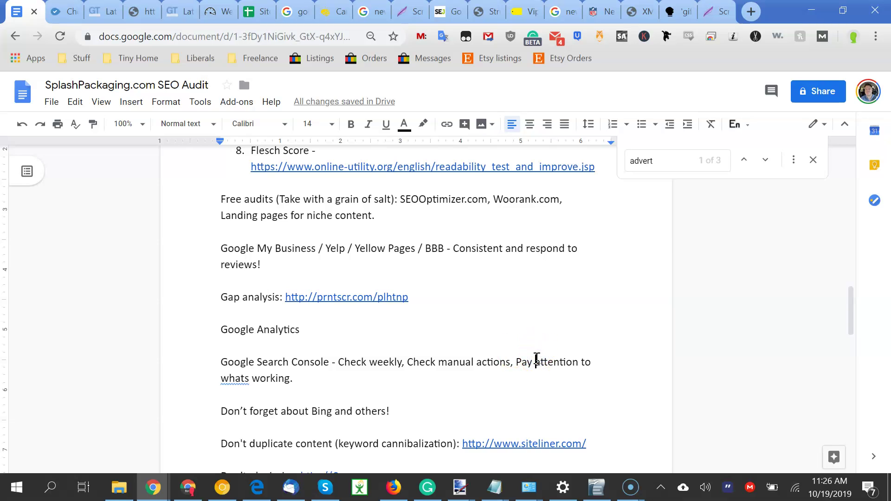
Go over the notes on duplicate content with the Siteliner link and on plagiarism with the Copyscape link.
key(Down)
key(Down)
key(Down)
key(Down)
key(Down)
key(Down)
key(Down)
key(End)
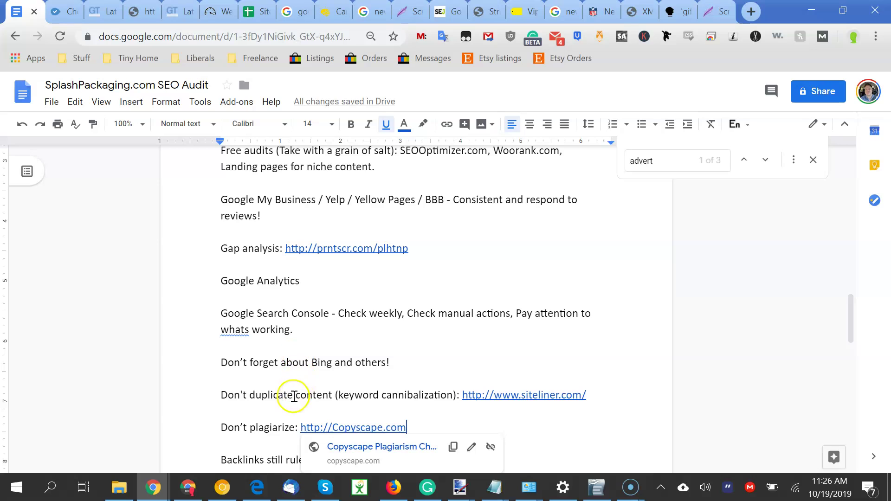
click(414, 397)
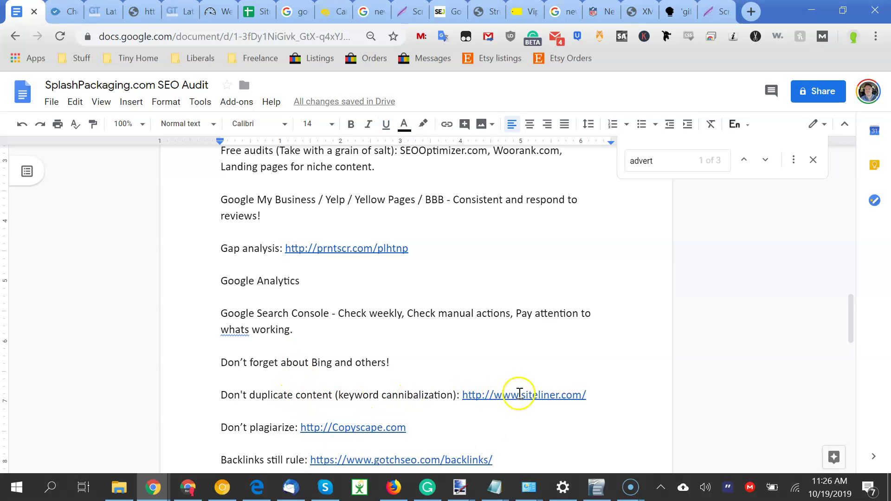
key(Up)
key(Up)
key(Down)
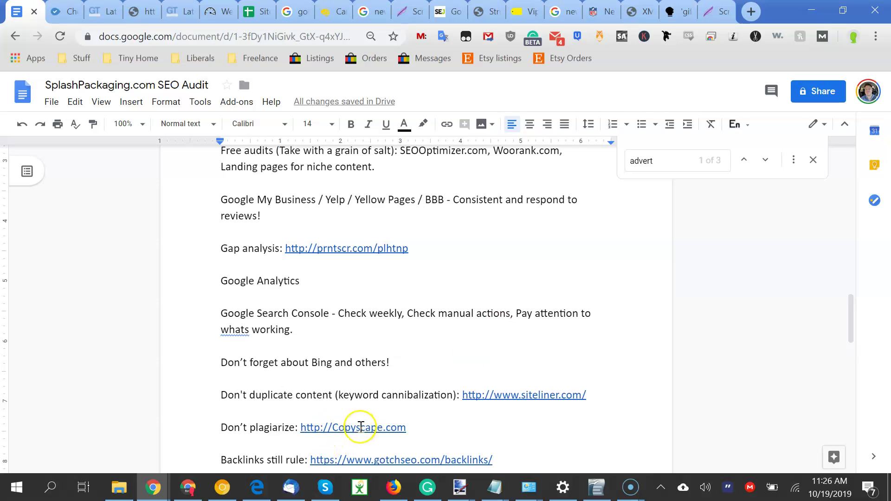
Go over the "Backlinks still rule" note and highlight part of its gotchseo.com backlinks link.
key(Down)
key(Down)
key(Down)
key(Down)
key(Down)
key(Down)
key(Down)
key(Down)
key(Down)
key(Down)
key(Down)
key(Down)
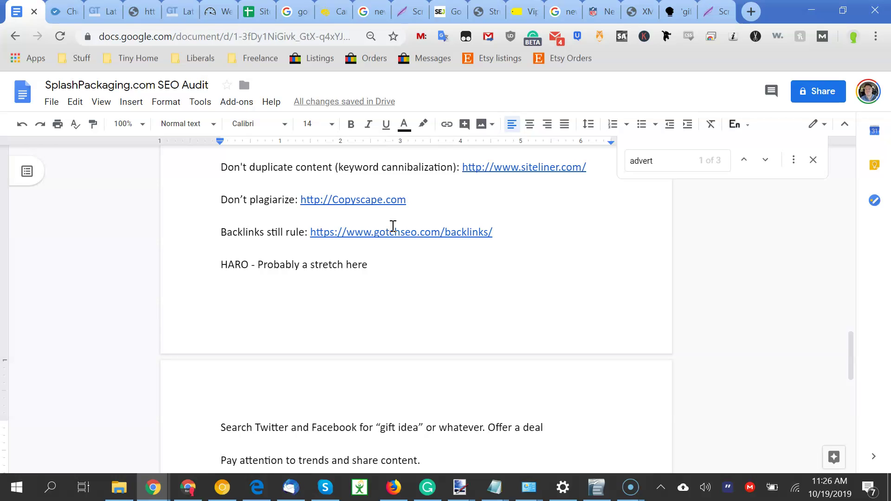
click(375, 214)
drag(395, 232, 475, 232)
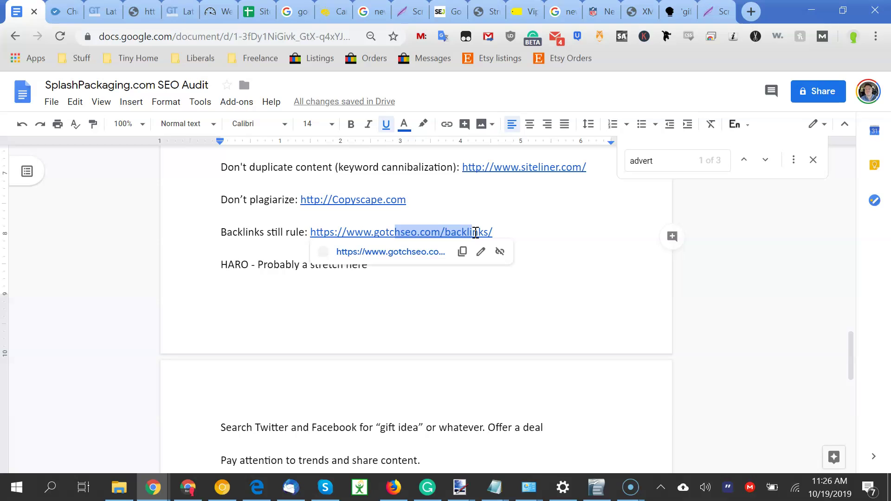
click(474, 232)
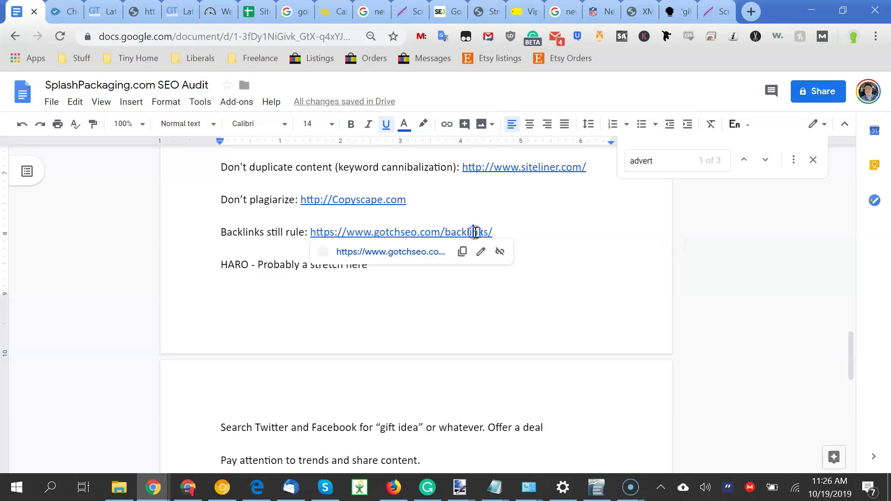
click(258, 248)
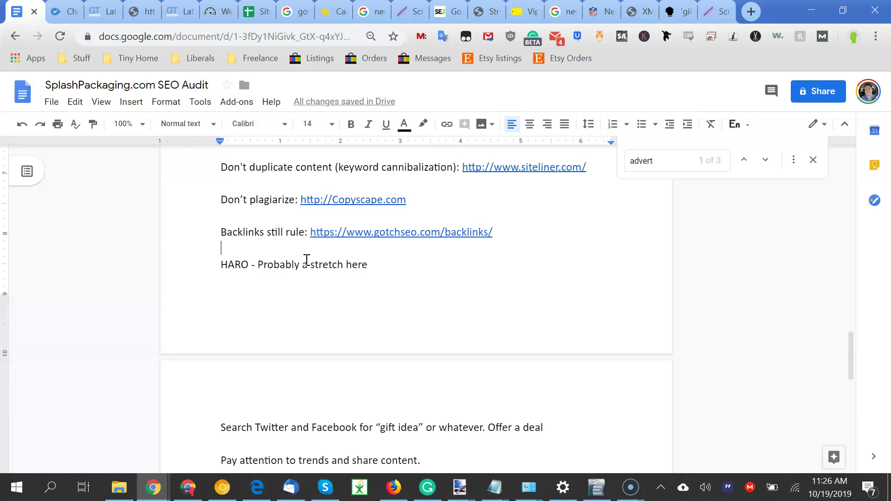
Search Google for HARO, copied from its note in the document, and open the helpareporter.com site.
drag(222, 265, 255, 272)
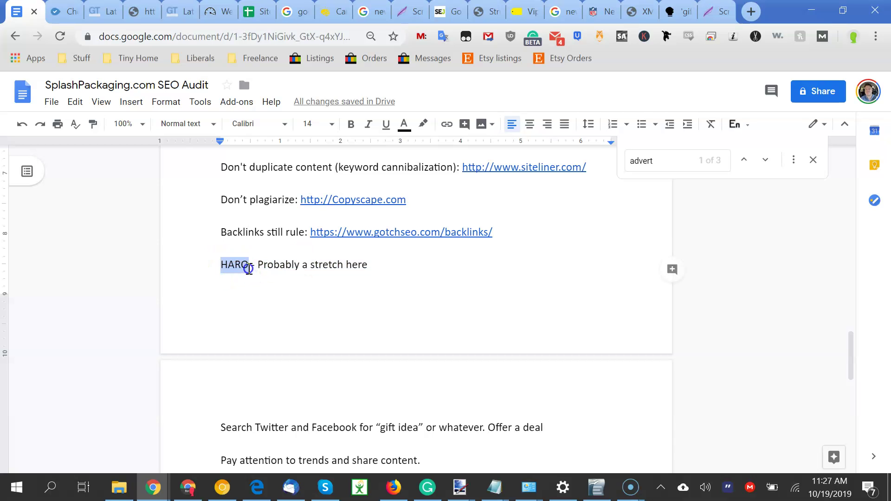
key(ctrl+c)
key(ctrl+t)
key(ctrl+v)
key(Return)
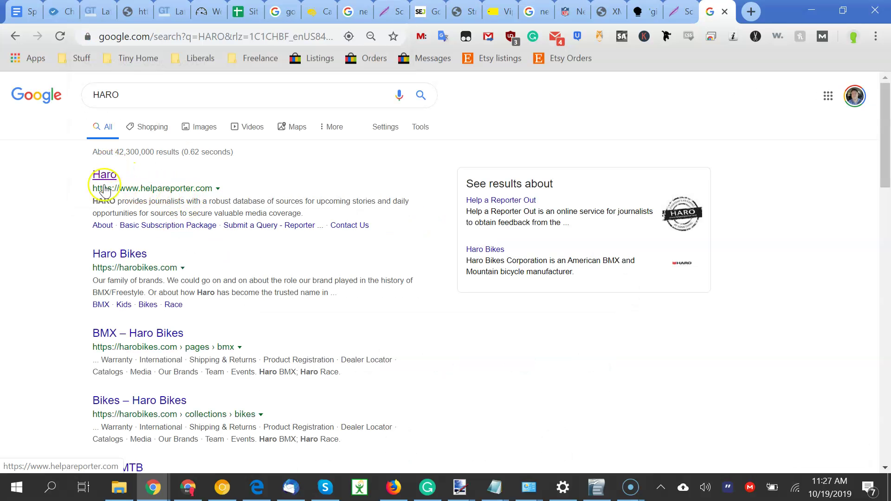
click(100, 176)
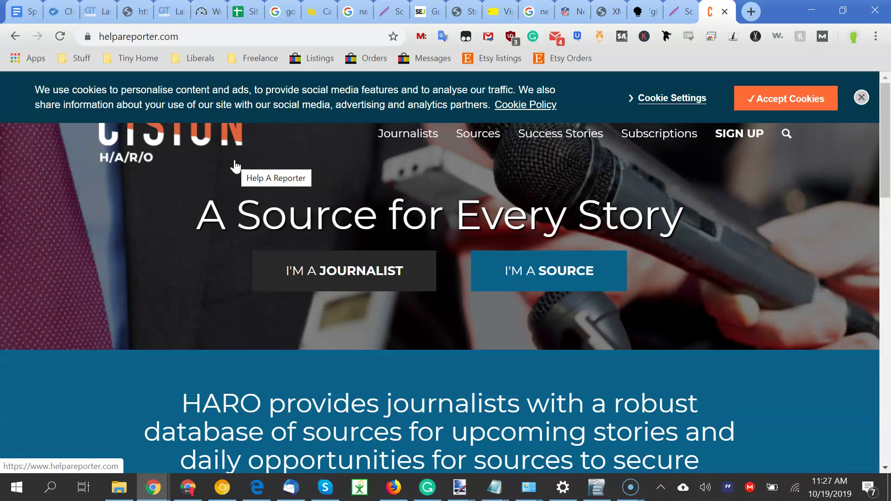
click(180, 170)
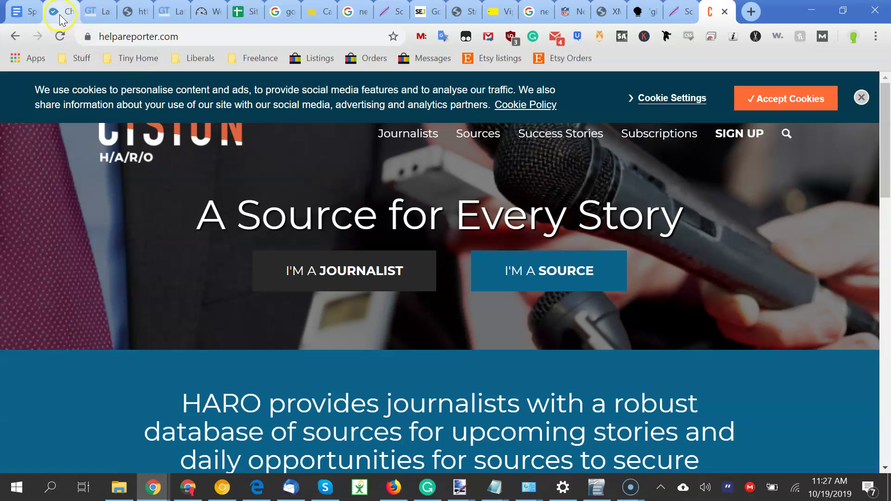
Return to the audit document, go over the notes below HARO, and highlight "gift idea" in the Twitter and Facebook note.
click(58, 13)
click(175, 183)
key(ctrl+1)
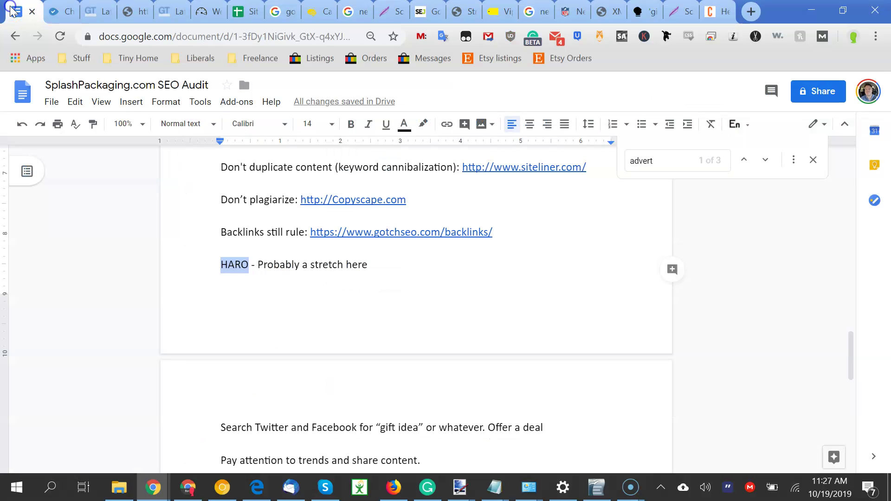
click(256, 292)
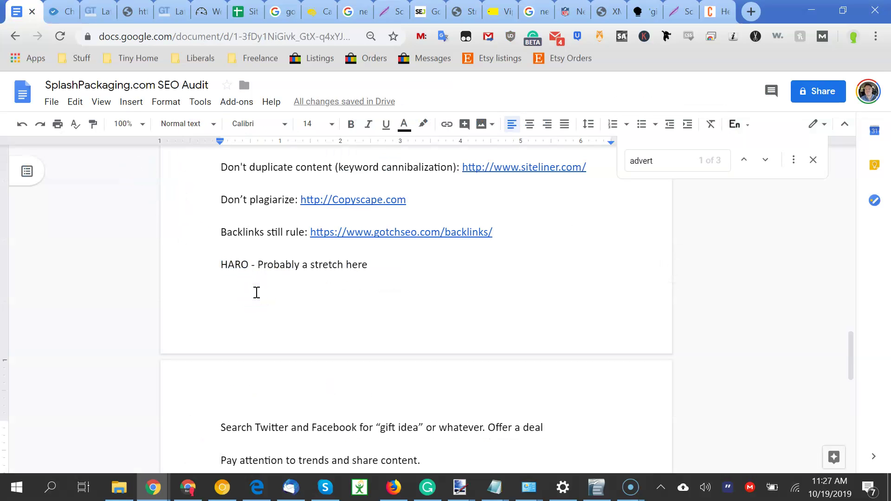
key(Down)
key(Down)
key(Down)
key(Down)
key(Down)
key(Down)
key(Down)
key(Down)
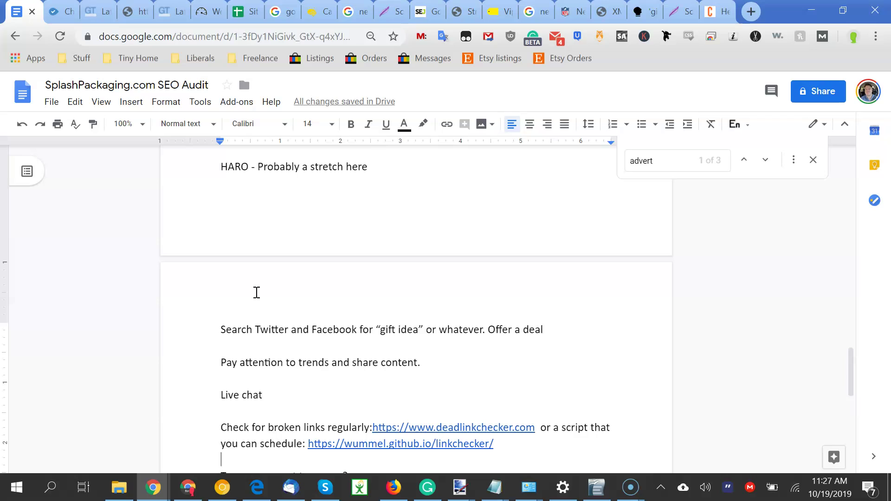
key(Down)
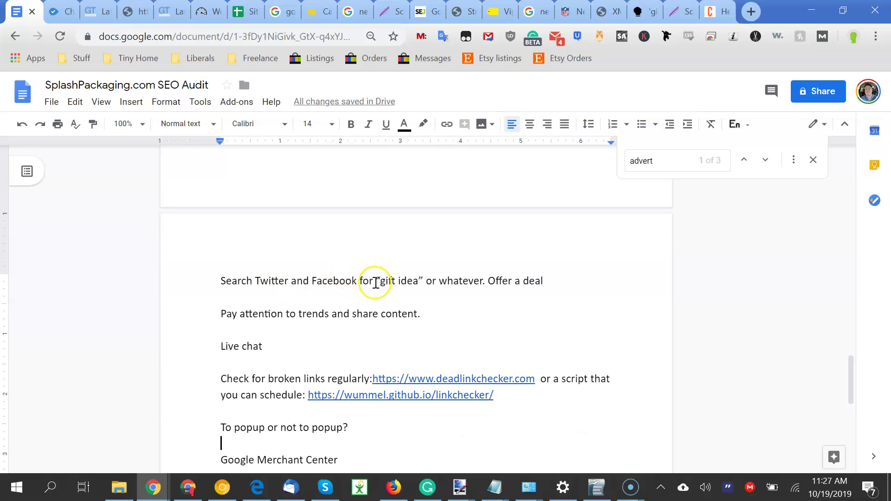
drag(381, 281, 412, 281)
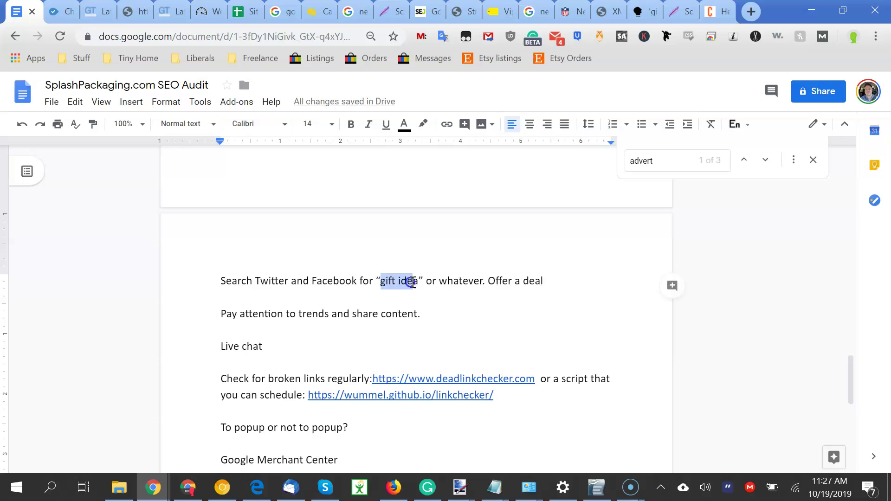
Open Twitter in a new browser tab and search it for "everlasting gobstopper".
click(751, 11)
text(y)
key(BackSpace)
key(BackSpace)
text(twitter)
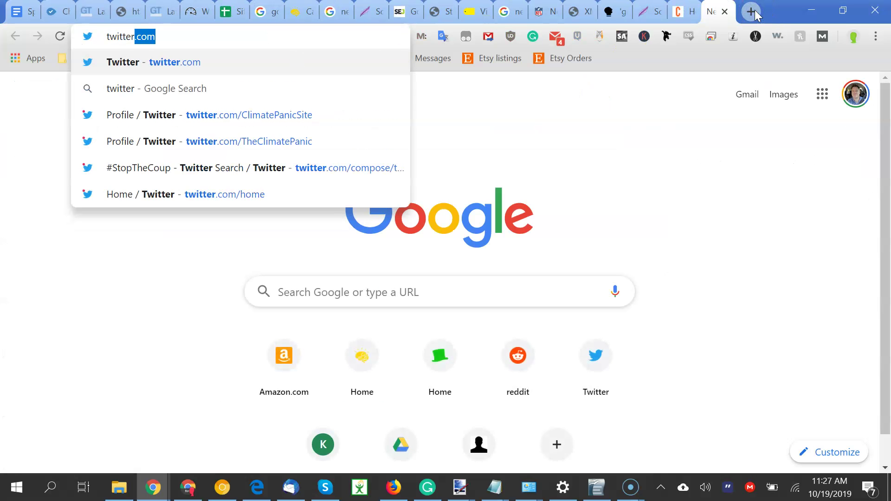
key(Return)
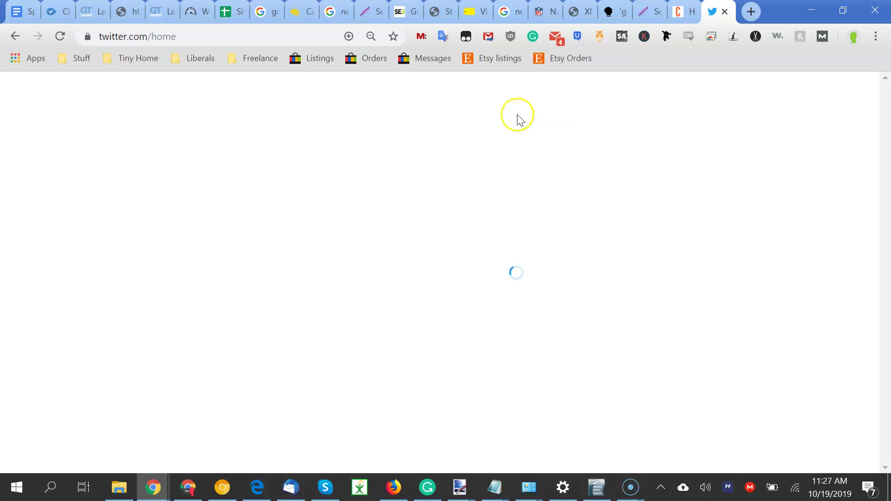
click(629, 88)
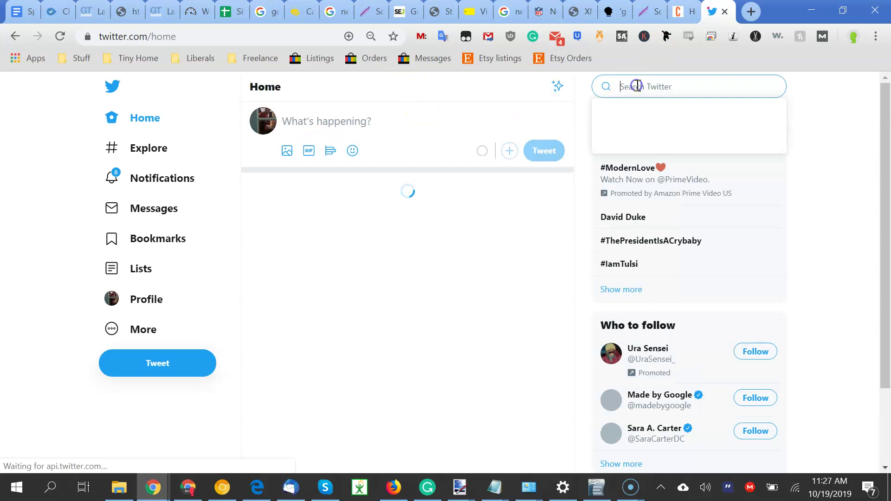
text(everlasting gobstopper)
key(Return)
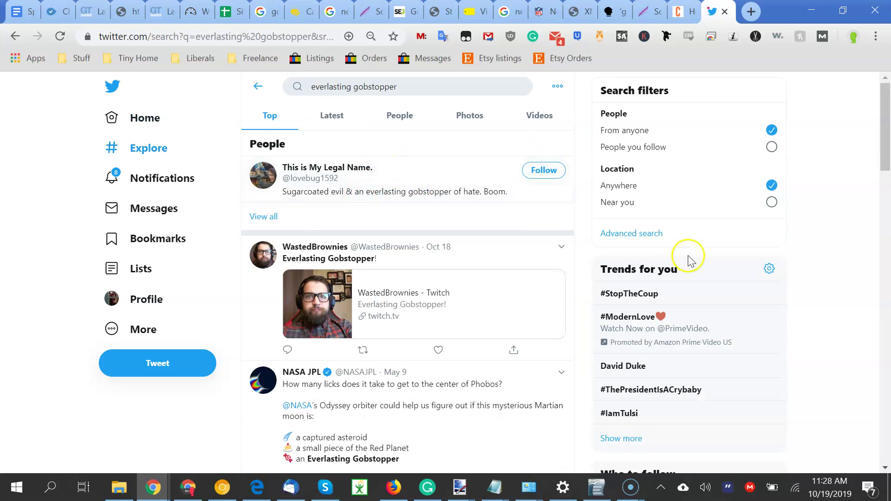
Draft a reply reading "This company has the" to the "Girl looking like an everlasting gobstopper" tweet and discard it.
scroll(884, 289, down, 5)
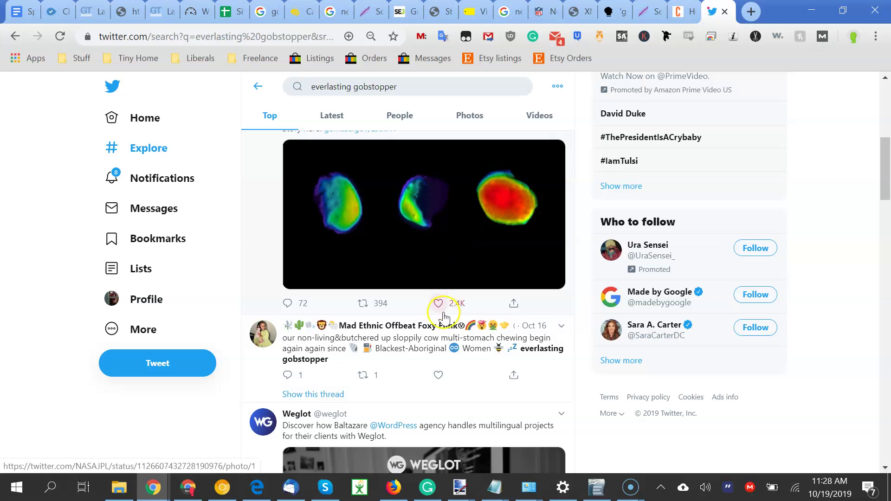
scroll(883, 283, down, 7)
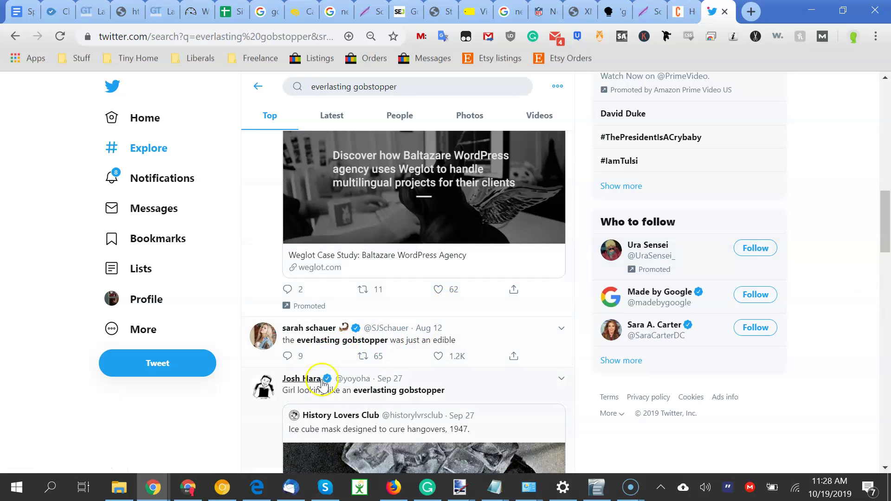
click(885, 200)
drag(885, 200, 886, 220)
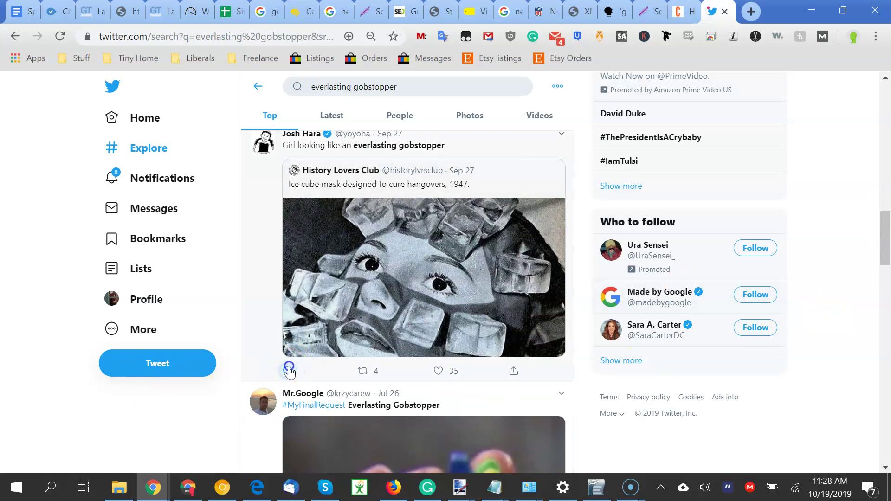
click(288, 368)
text(I see)
key(BackSpace)
text(e tha)
key(ctrl+a)
text(This company)
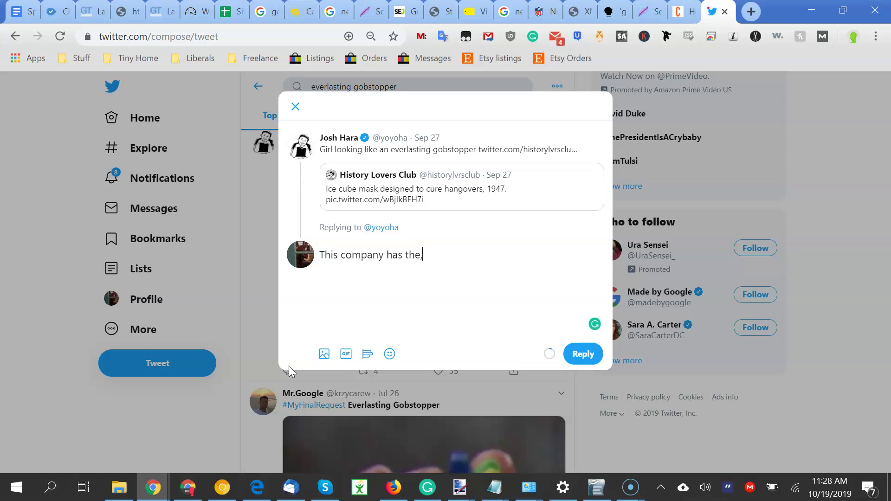
click(494, 310)
key(Escape)
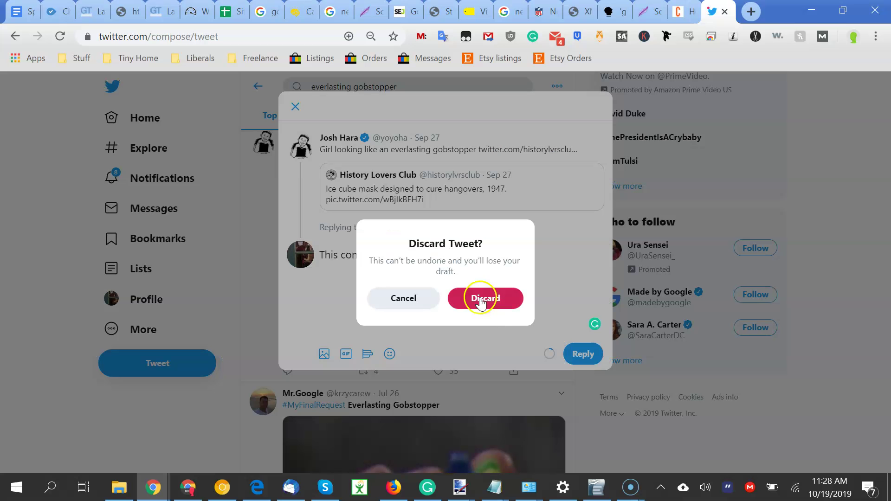
click(478, 298)
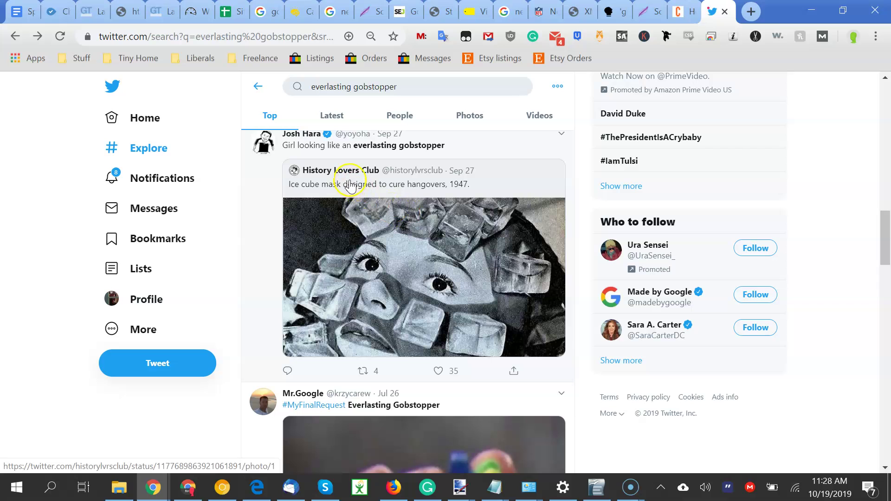
Return to the SplashPackaging.com audit document and go over the note on searching Twitter and Facebook and offering a deal.
mouse_move(366, 172)
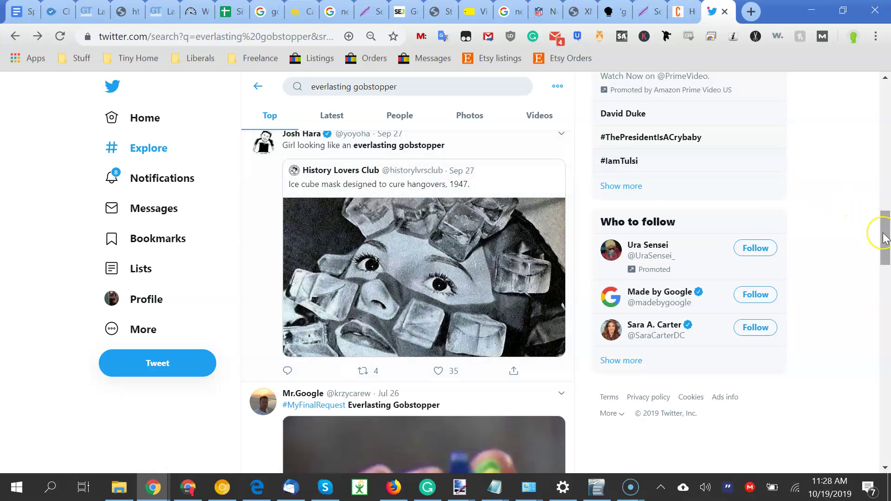
drag(884, 239, 884, 248)
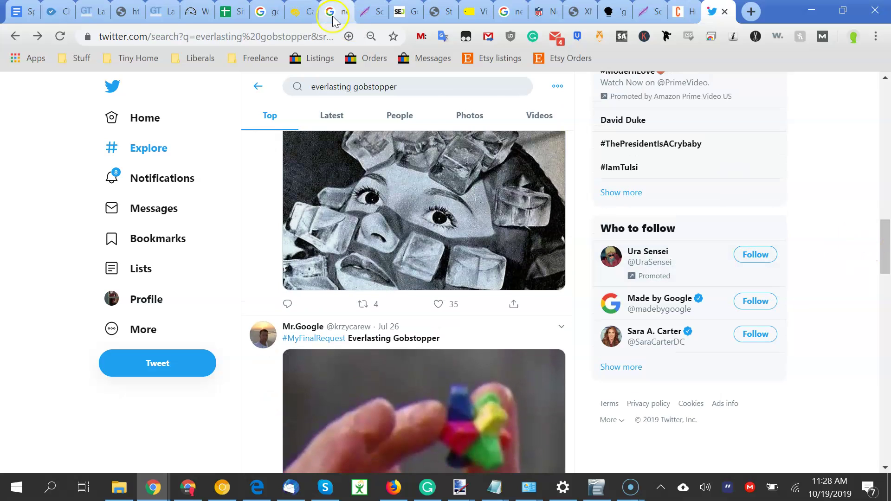
click(22, 18)
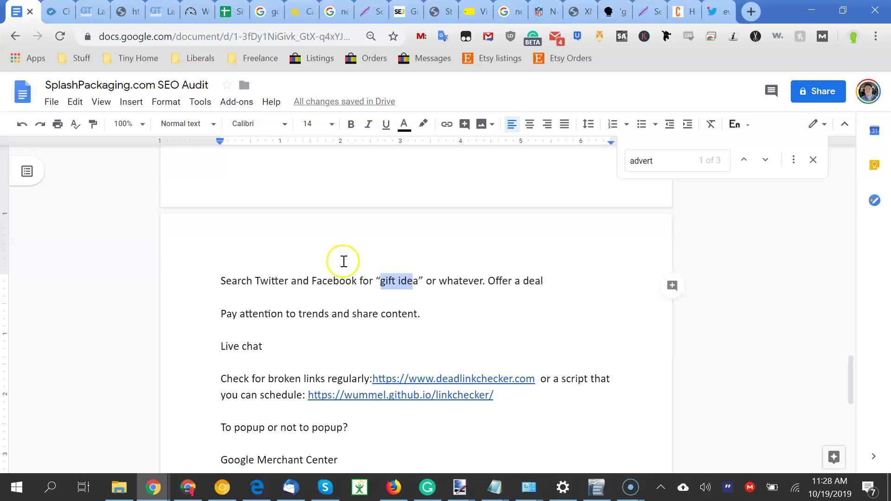
click(470, 278)
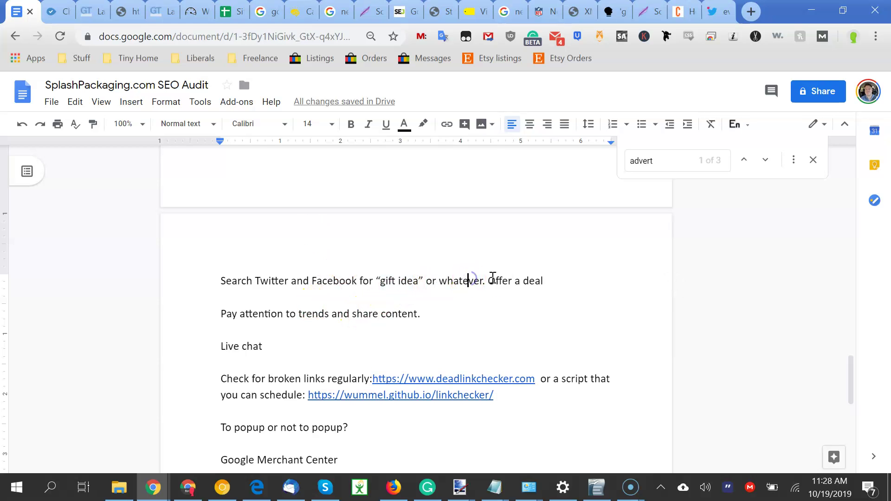
Switch back to Twitter and examine the current trends on its Explore page.
click(717, 12)
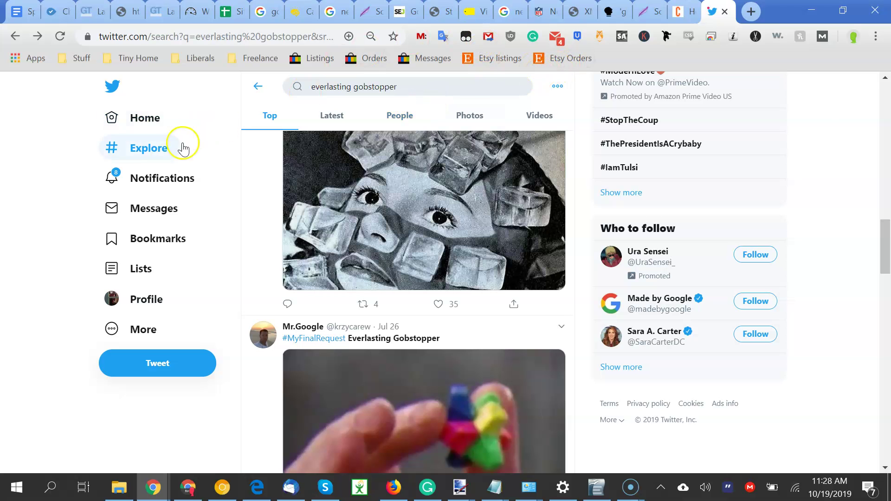
click(146, 151)
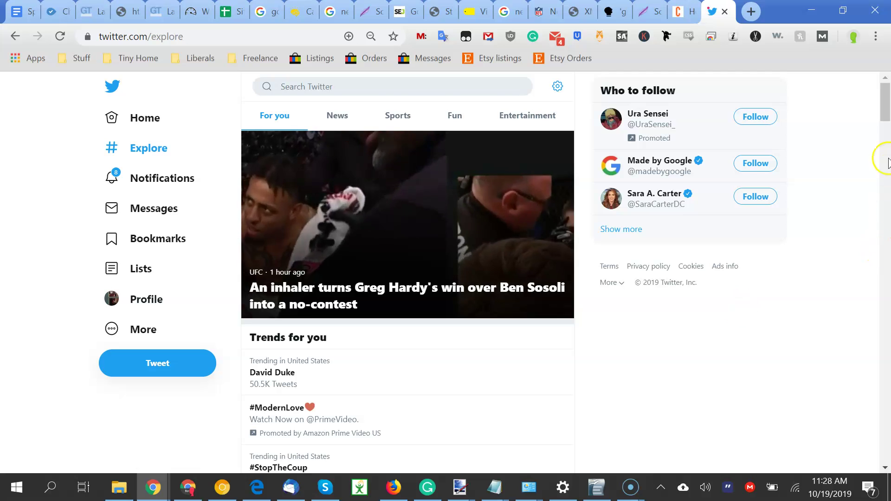
scroll(882, 112, down, 1)
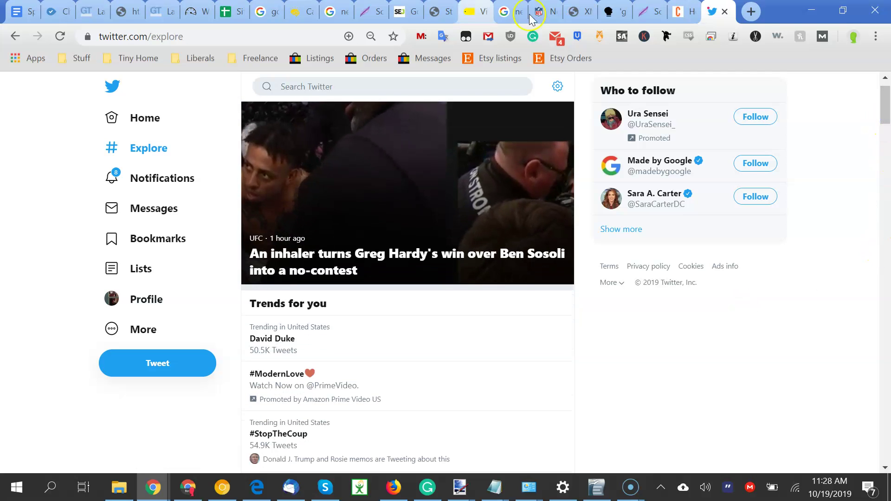
Open interestinganswers.com in a new browser tab and copy the address of its "Who are the Kurds and why are they fighting?" article.
click(751, 11)
text(inte)
key(Return)
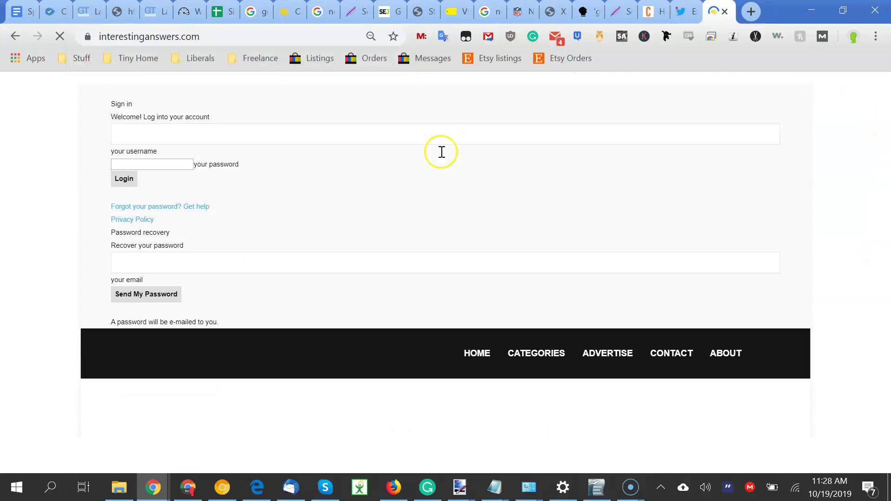
scroll(526, 215, down, 1)
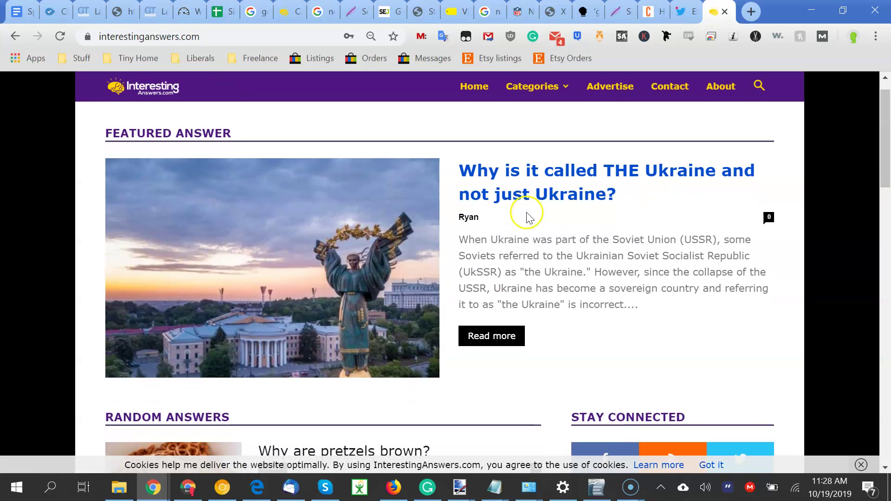
click(60, 36)
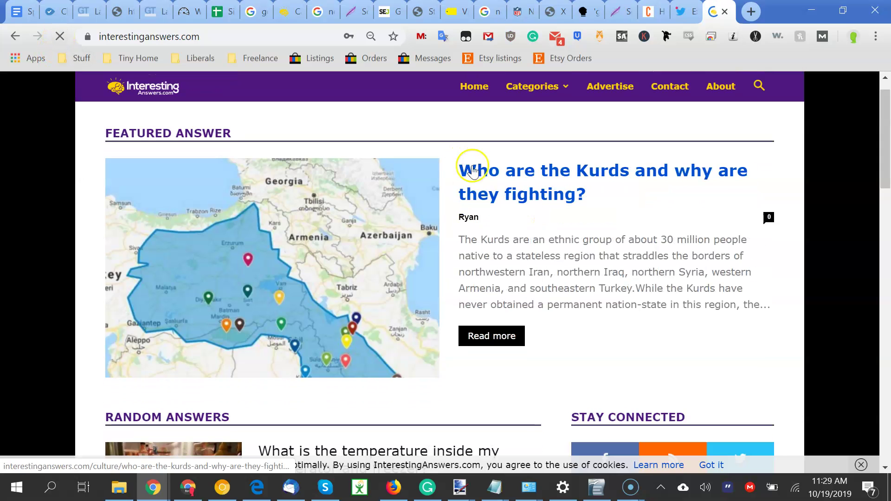
click(503, 190)
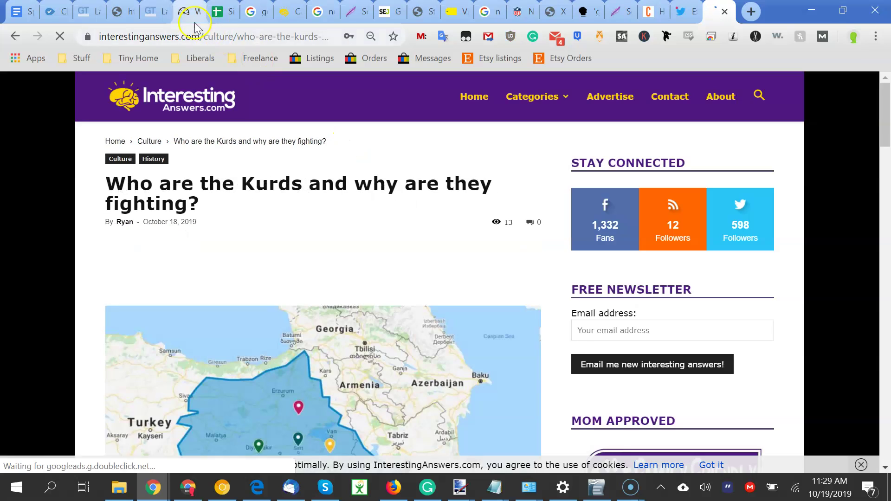
click(185, 41)
key(ctrl+c)
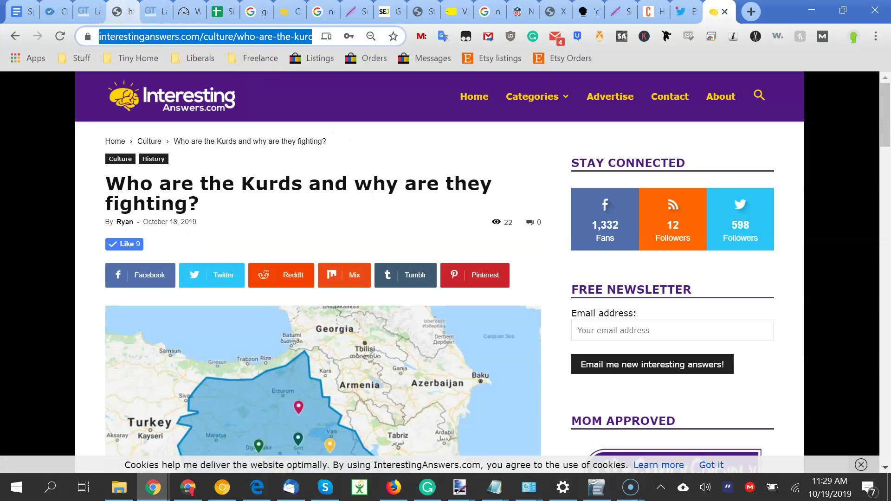
Return to Twitter's trends list and open the #IamTulsi trend.
click(694, 13)
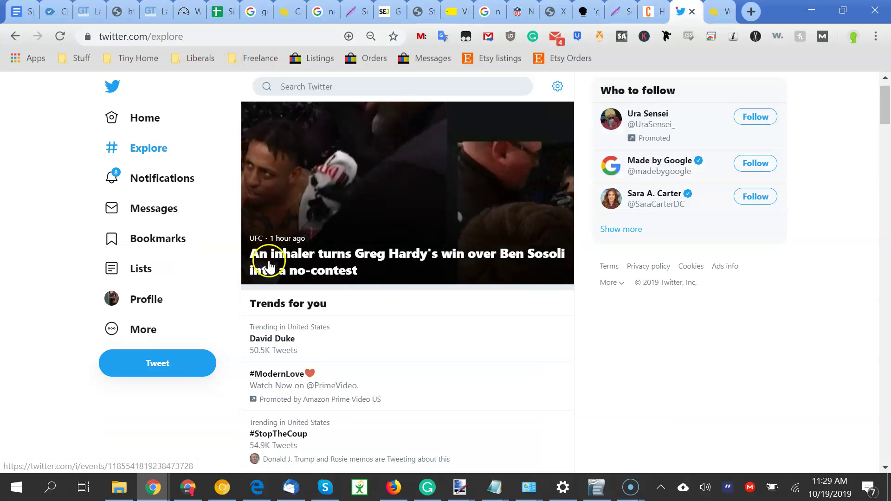
scroll(259, 262, down, 4)
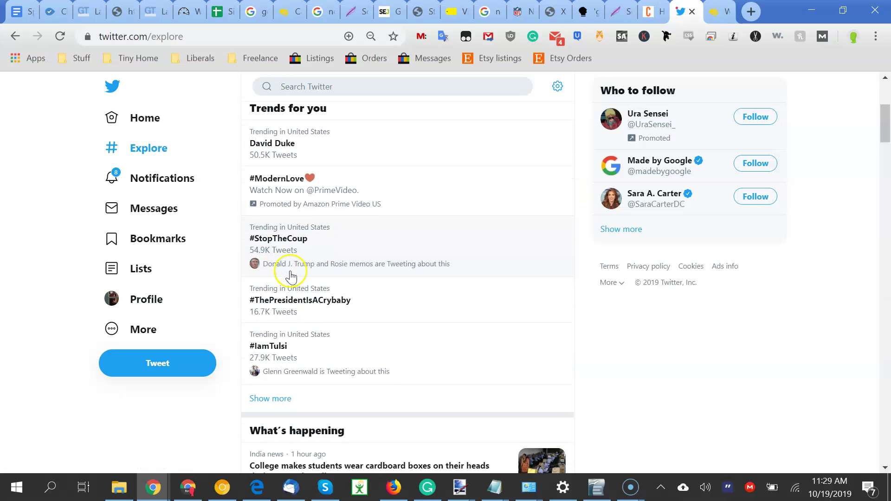
scroll(292, 274, down, 2)
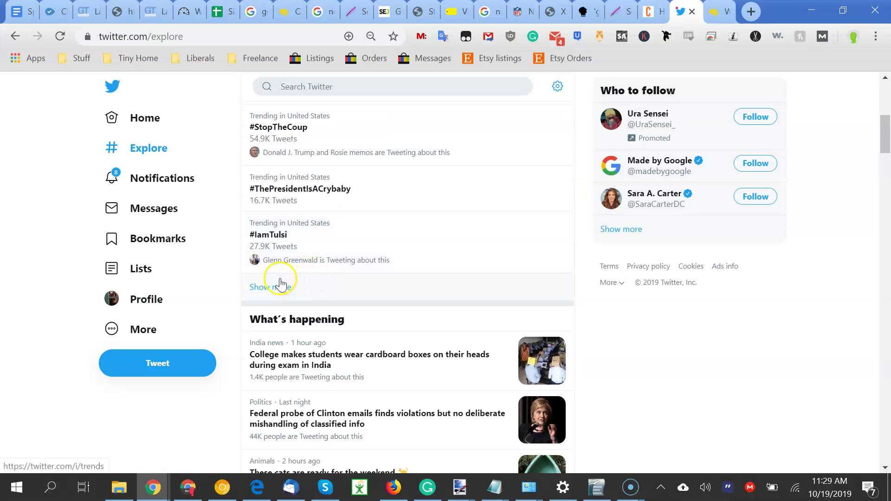
click(333, 257)
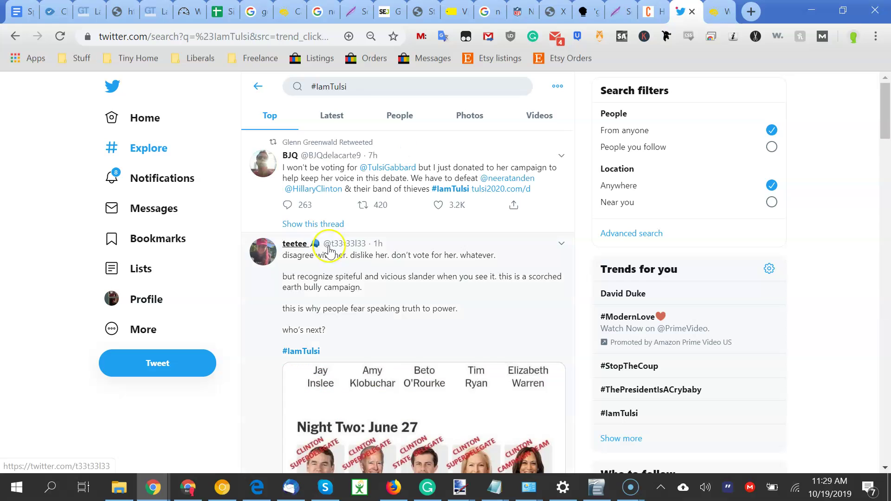
Draft a reply to the first #IamTulsi tweet recommending the Kurds article, with the copied link pasted in, and discard it.
click(287, 205)
text(T)
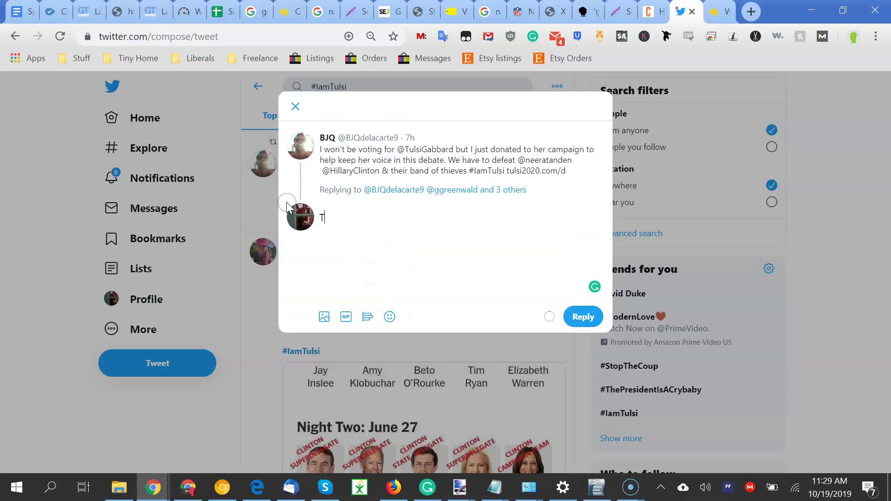
text(his is a good arifcle on who the Krs)
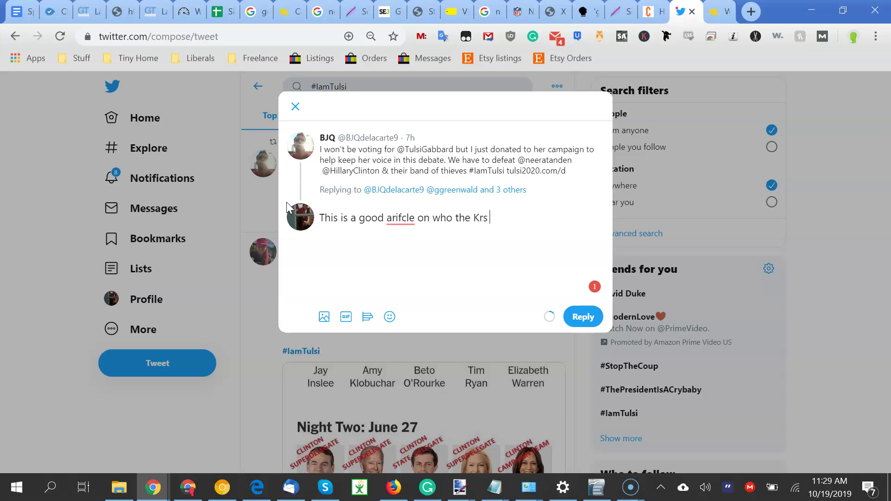
key(ctrl+v)
drag(493, 248, 383, 231)
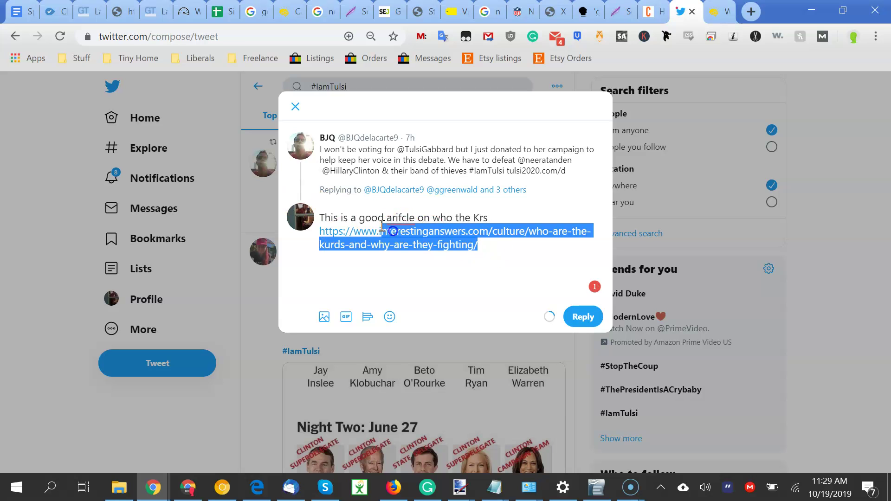
click(295, 107)
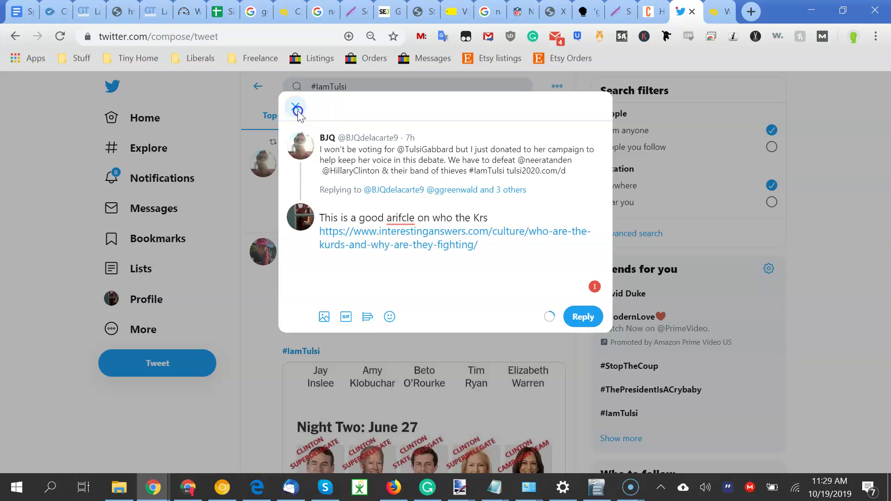
click(476, 303)
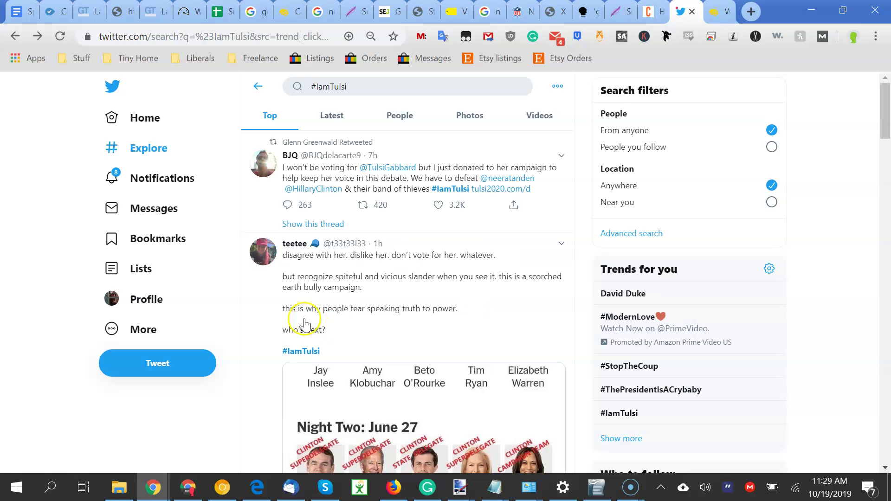
Return to the audit document and go over the notes on trends, live chat and checking for broken links.
click(52, 12)
click(14, 12)
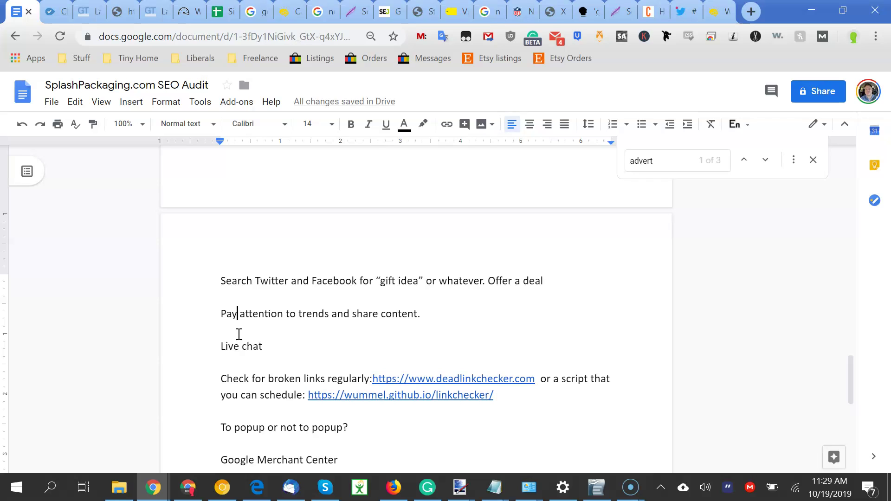
key(Down)
key(Down)
key(Down)
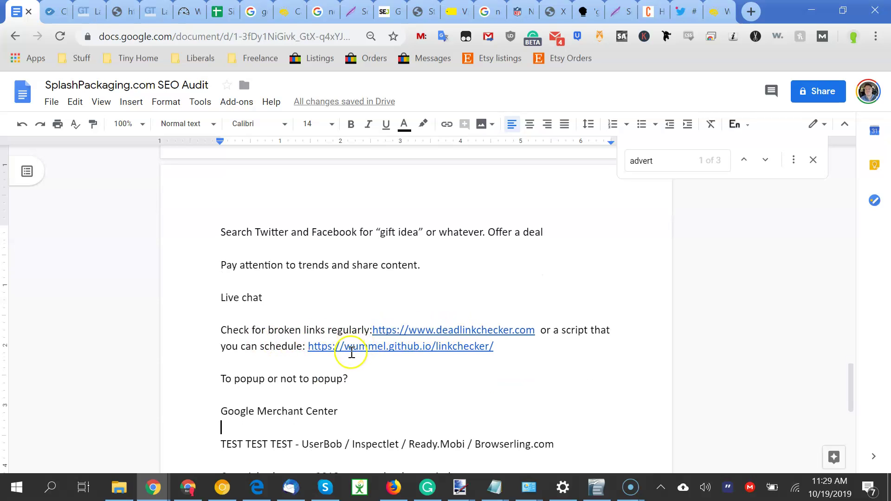
drag(368, 346, 436, 357)
click(324, 297)
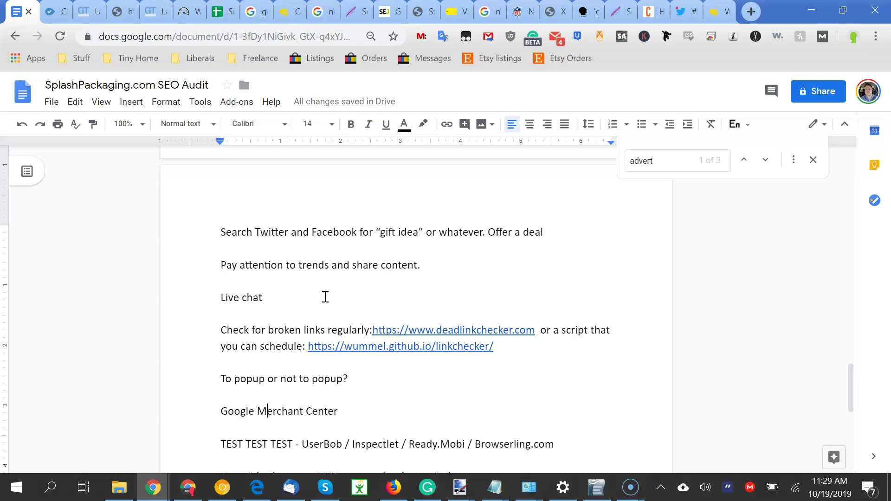
Go over the audit notes from the popup question and Google Merchant Center down to the ads and A/B testing advice.
key(Down)
key(Down)
key(Down)
key(Down)
key(Down)
key(Down)
key(Down)
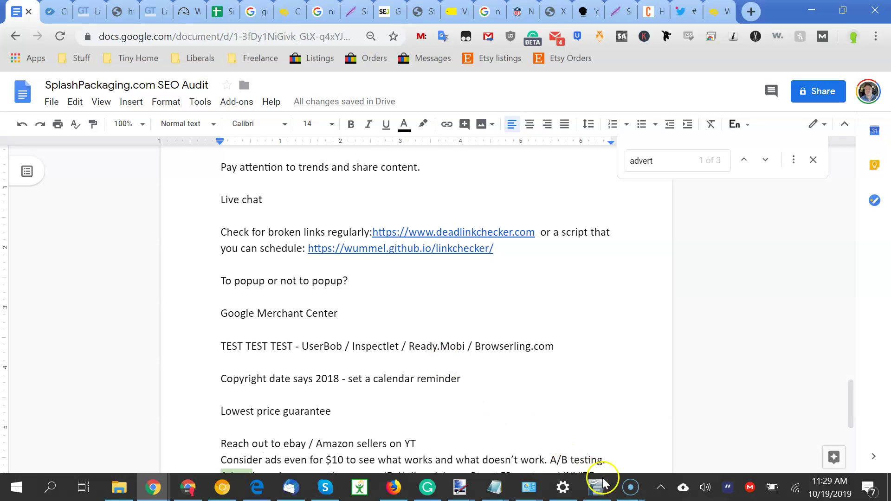
click(619, 464)
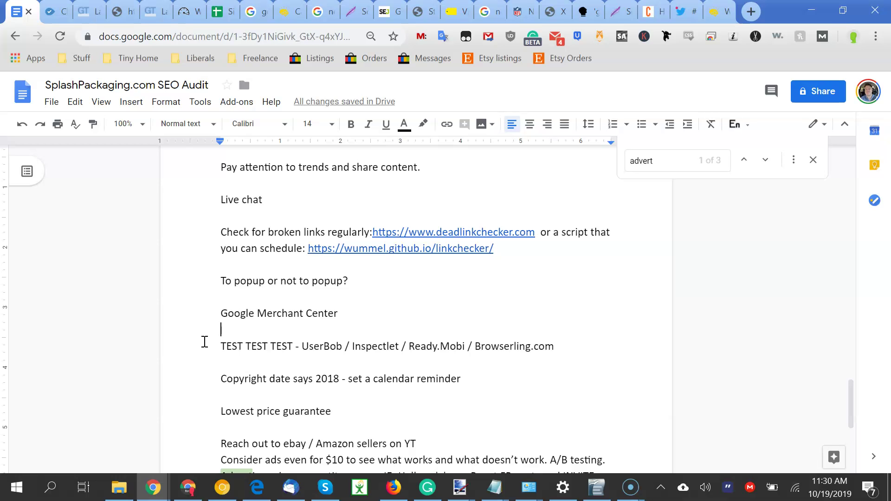
Switch to the browser tab with the Kurds article and open the interestinganswers.com home page.
click(682, 11)
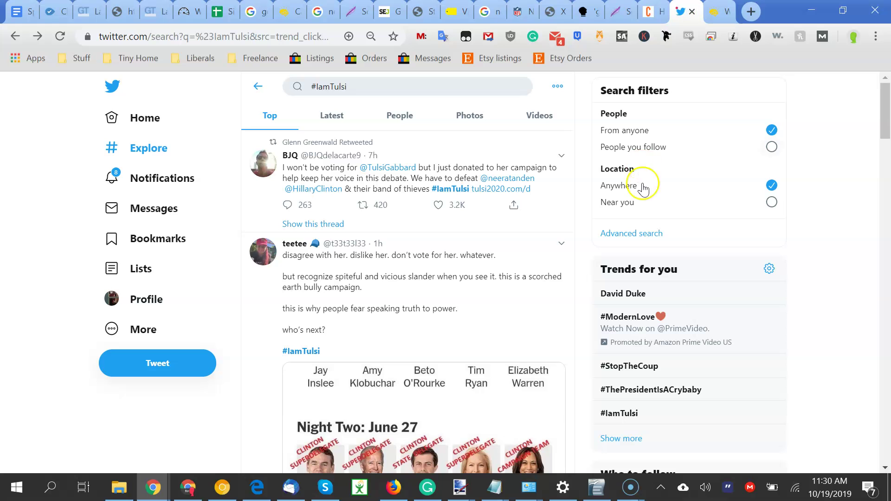
click(717, 11)
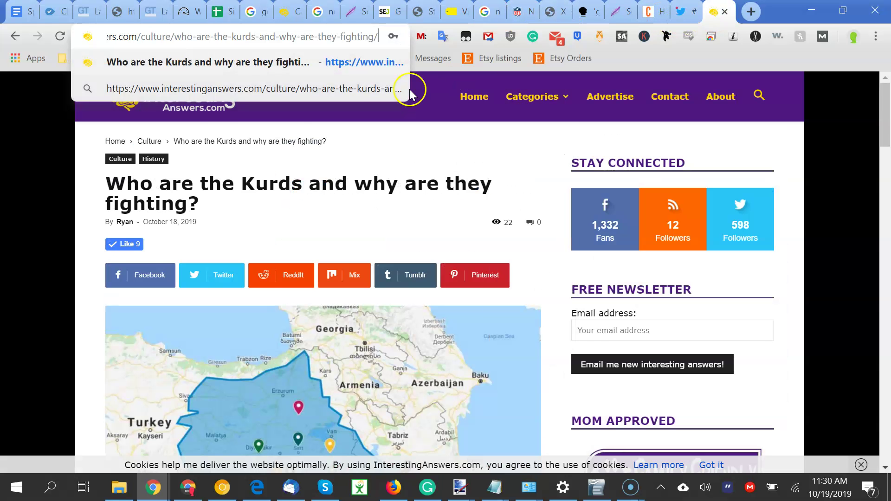
click(124, 141)
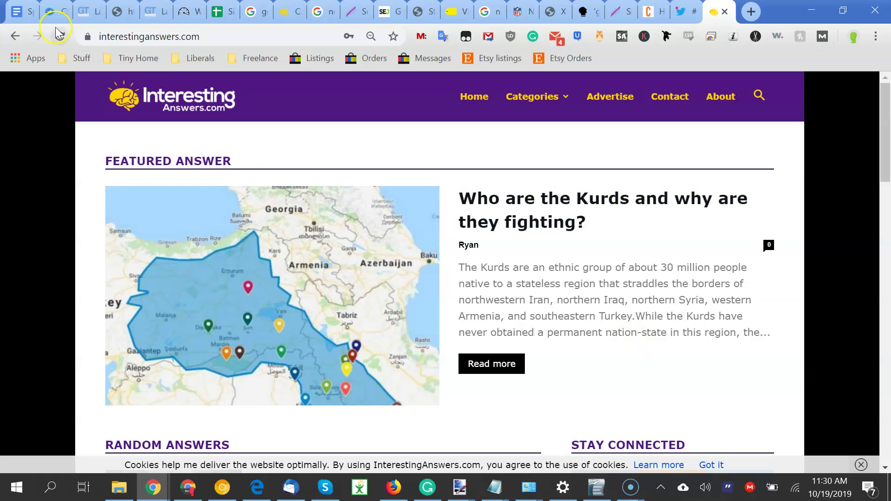
Return briefly to the audit notes on Google Merchant Center, open google.com in a new tab and search for coke.
click(20, 11)
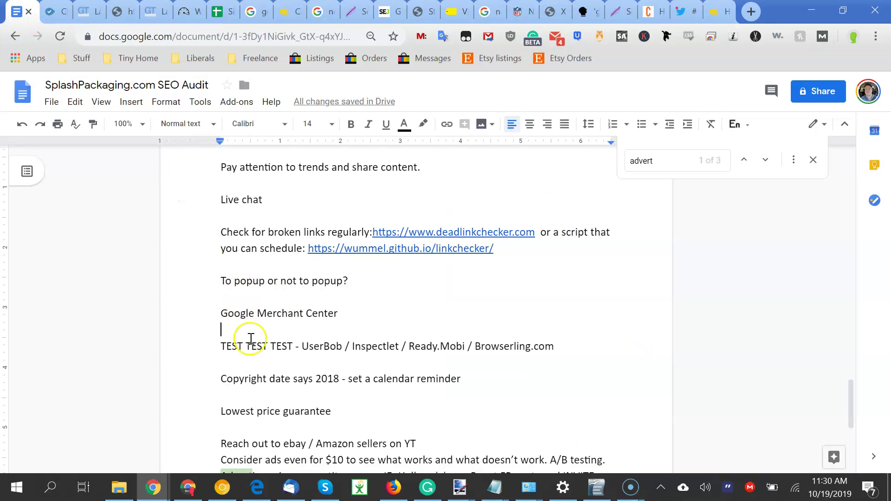
click(755, 17)
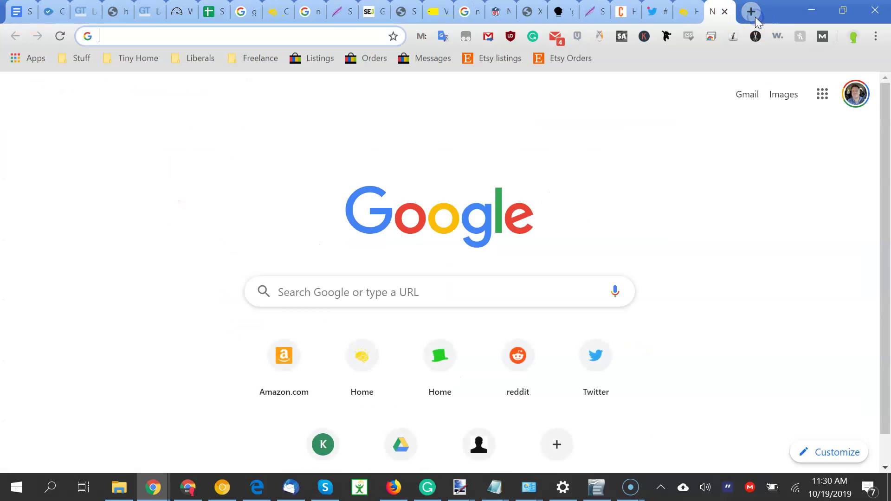
text(google.com)
key(Return)
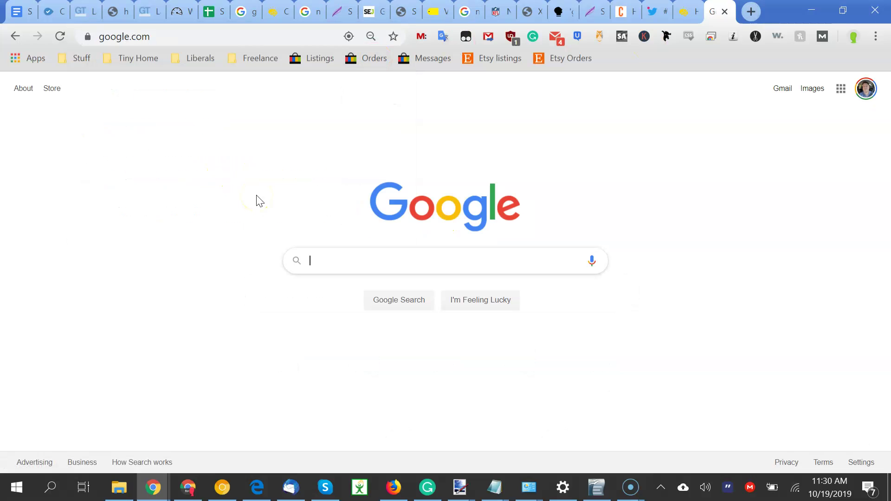
text(coke)
key(Return)
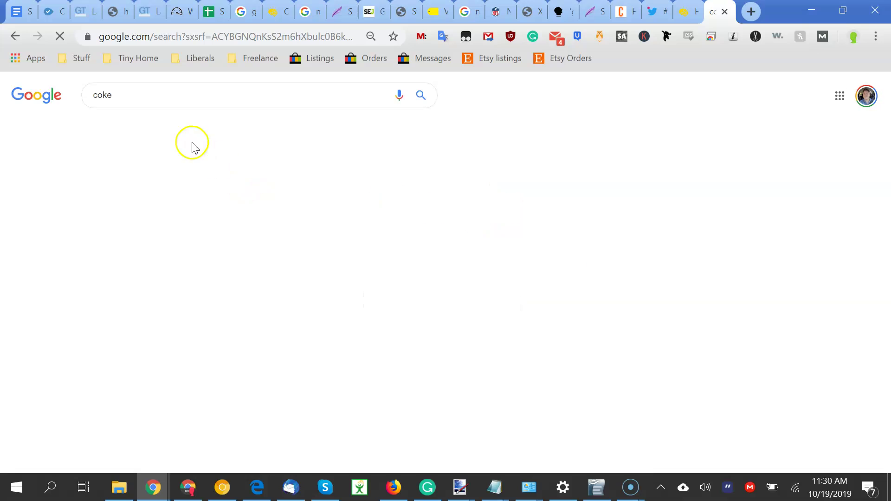
Look through the coke search results down to the related searches and switch to the Shopping results.
scroll(58, 218, down, 6)
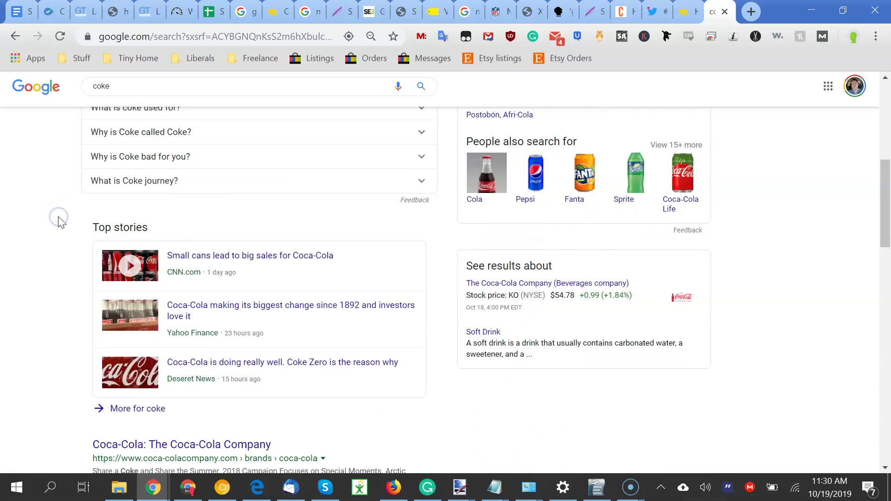
scroll(60, 221, down, 13)
click(134, 262)
scroll(149, 298, down, 5)
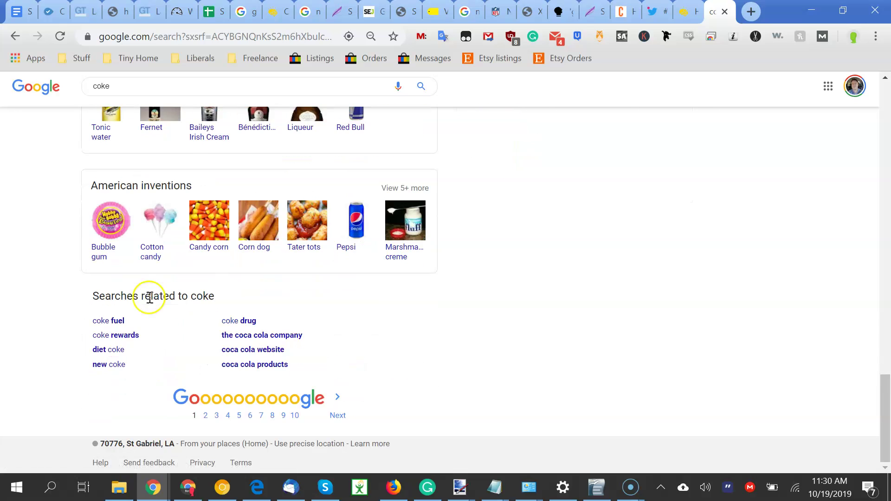
scroll(149, 297, up, 20)
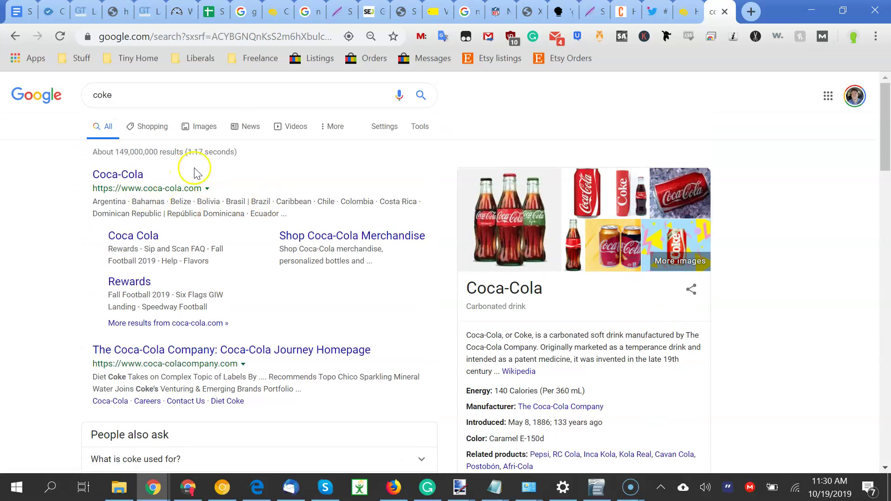
click(161, 117)
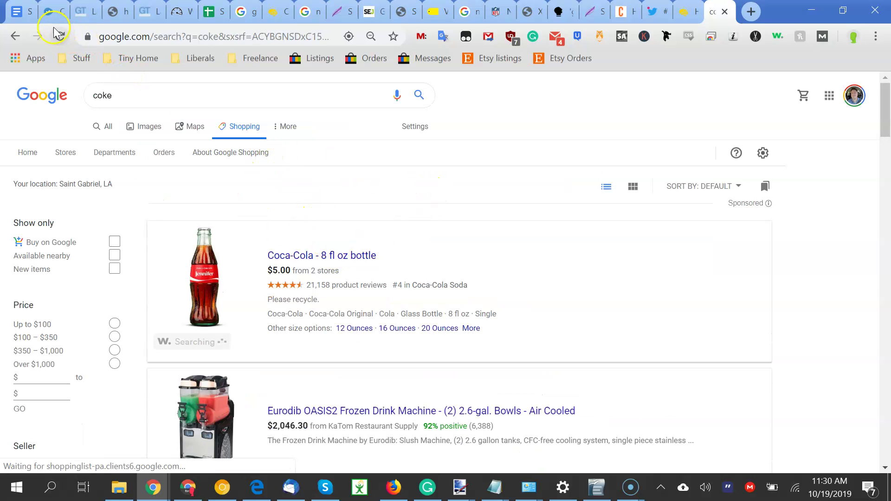
Return to the audit document and go over the TEST TEST TEST line with its testing tools, starting with UserBob.
click(21, 12)
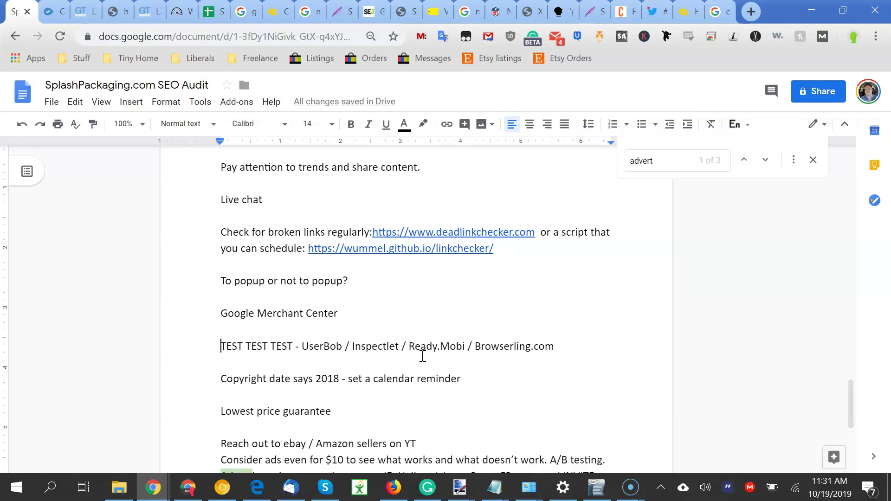
drag(245, 347, 435, 346)
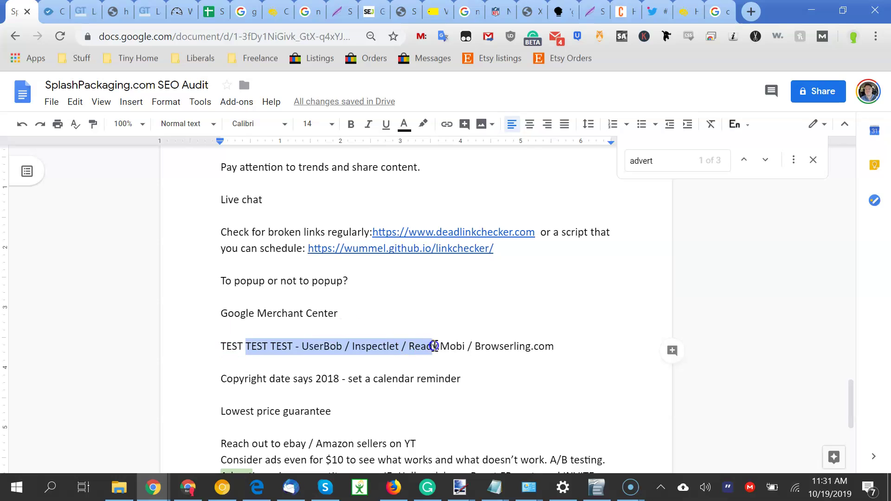
click(315, 347)
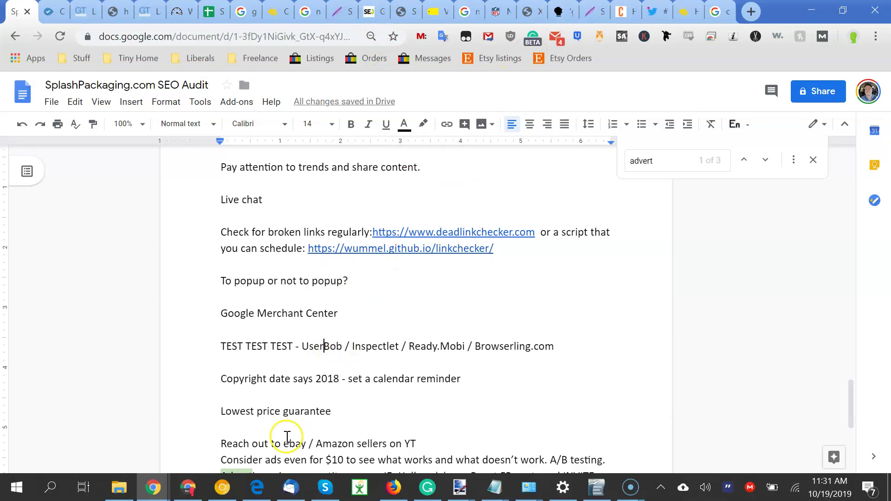
Close the browser tabs from the XML sitemap through the coke search, along with the NFL Shop product page.
click(126, 22)
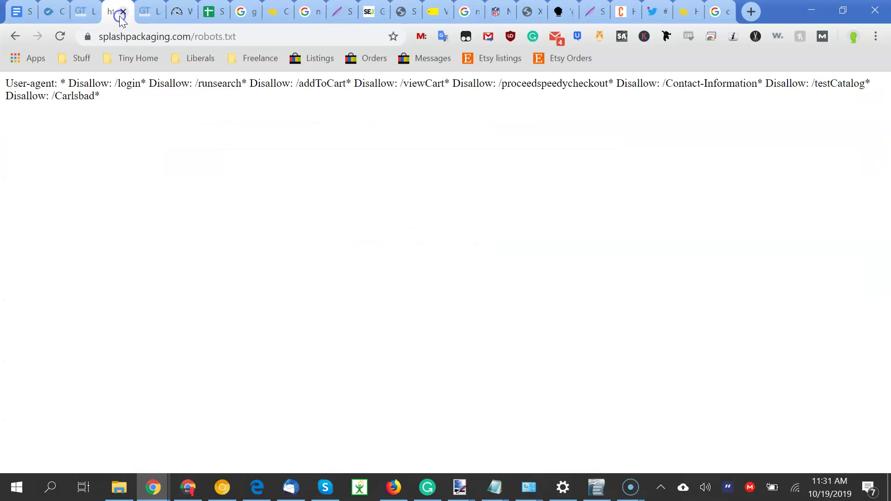
click(531, 16)
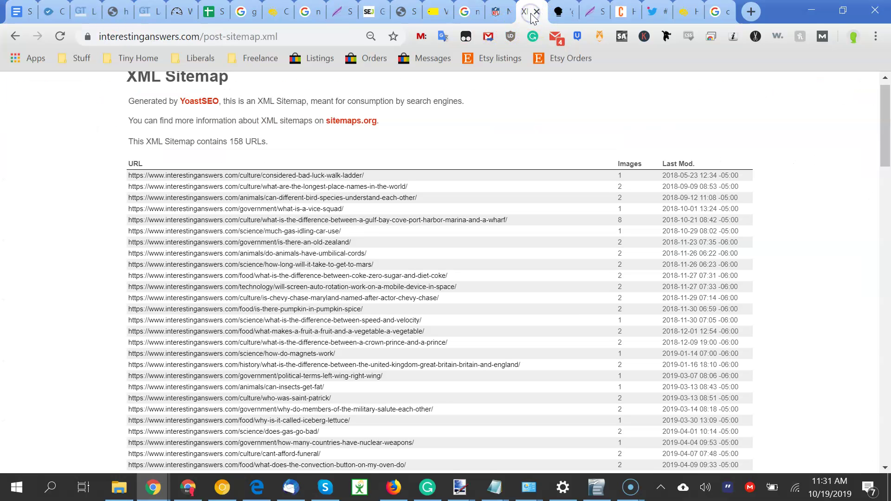
click(537, 13)
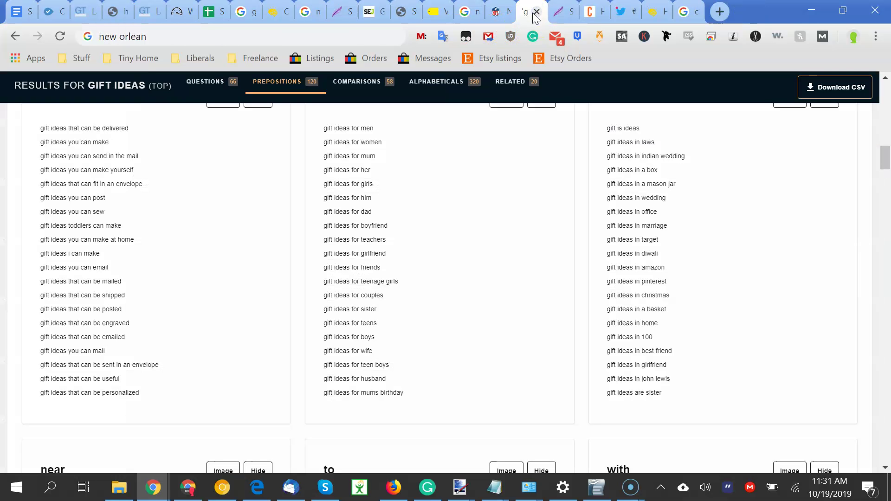
click(536, 13)
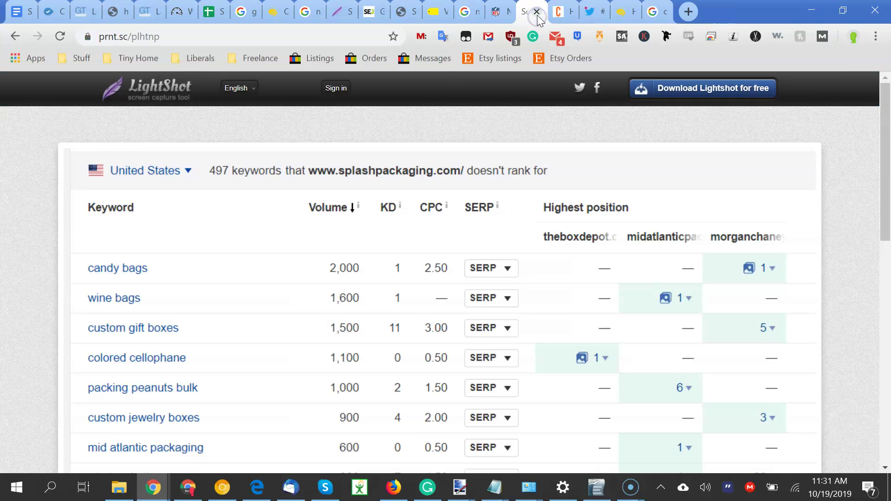
click(537, 12)
click(537, 12)
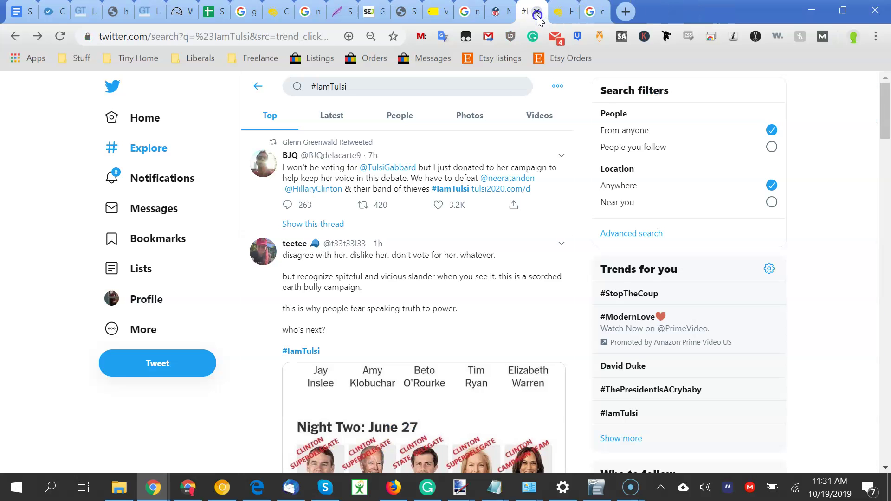
click(537, 12)
click(537, 13)
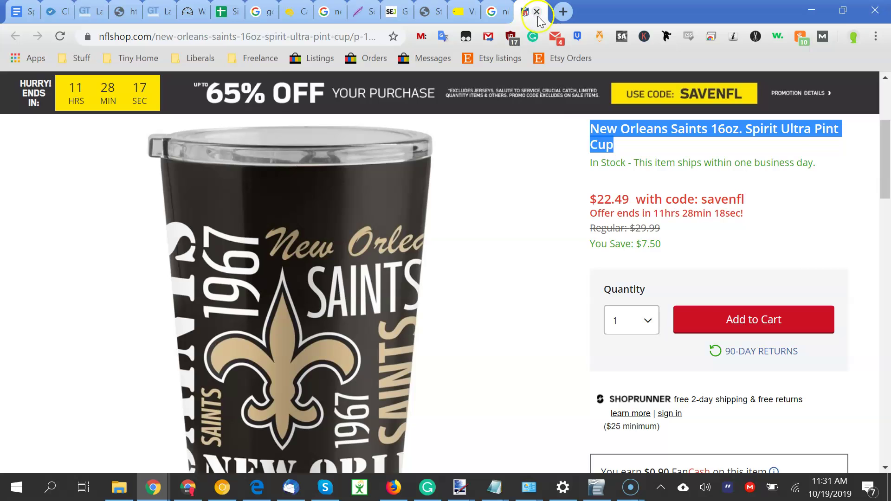
click(537, 12)
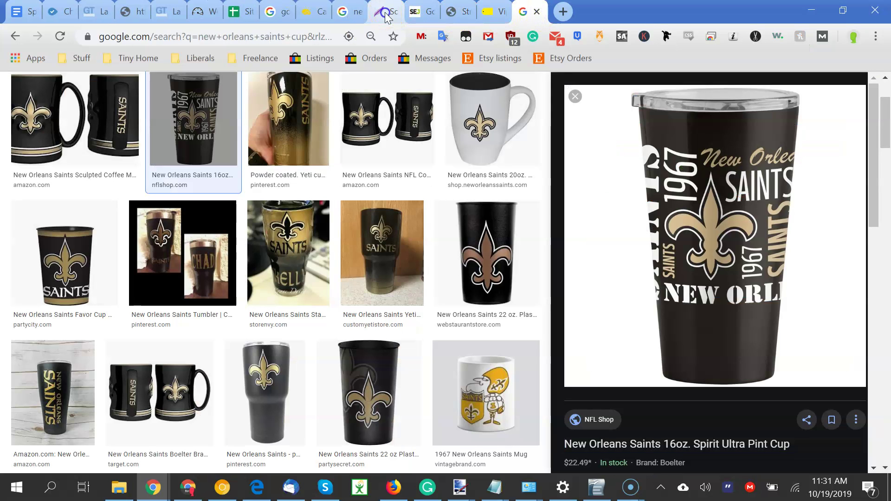
Close the remaining Lightshot screenshot tab and the Structured Data Testing Tool tab.
click(413, 13)
click(393, 13)
click(417, 13)
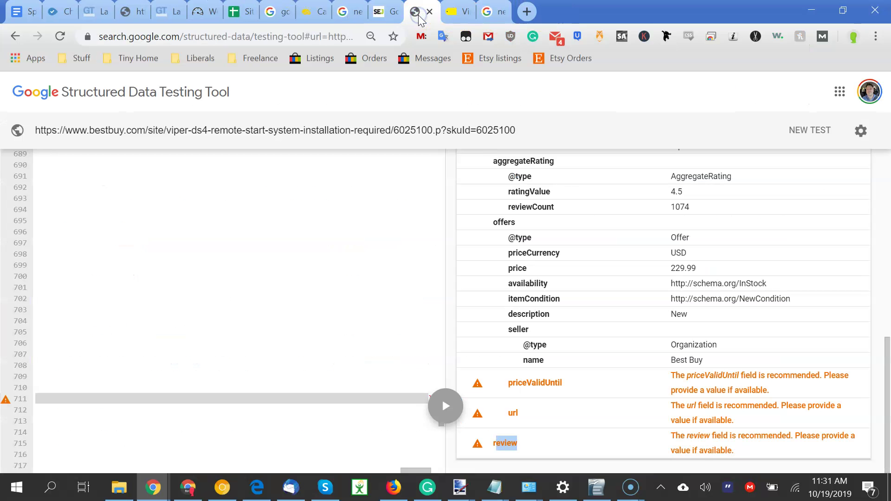
click(429, 14)
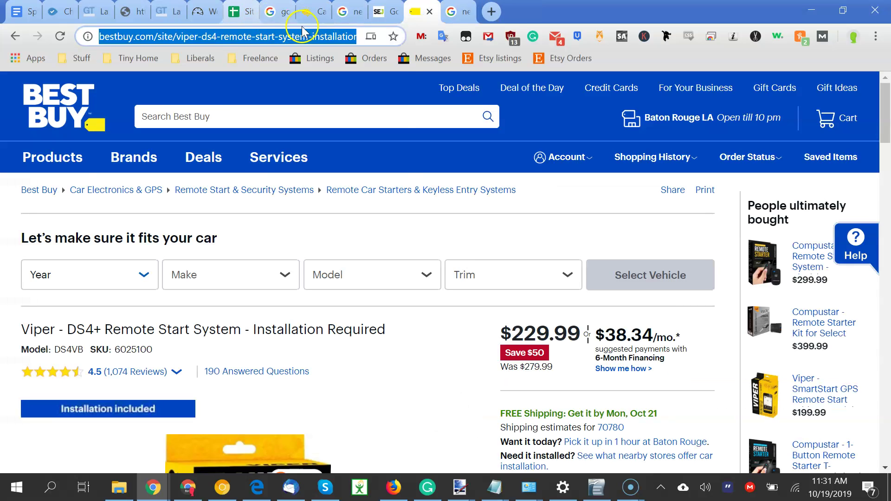
text(ins)
key(BackSpace)
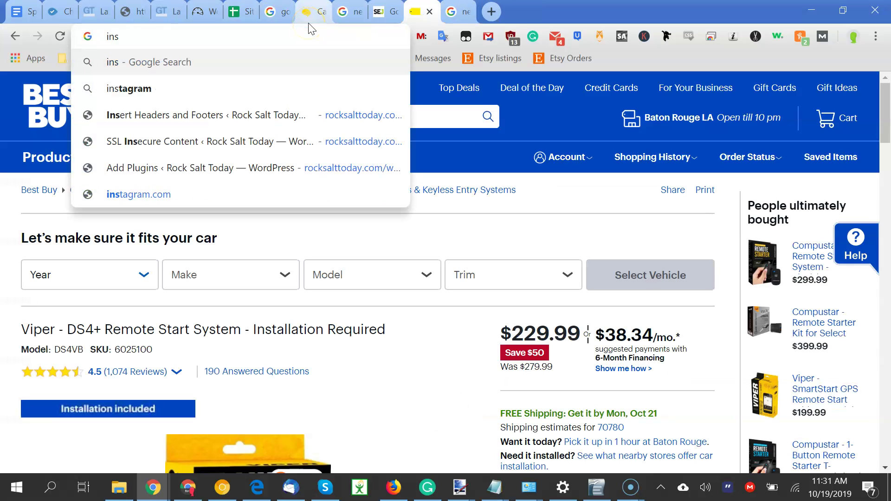
text(pe)
Switch to the browser window showing Inspectlet, reload the recorded sessions for InterestingAnswers.com and look through the list.
click(225, 485)
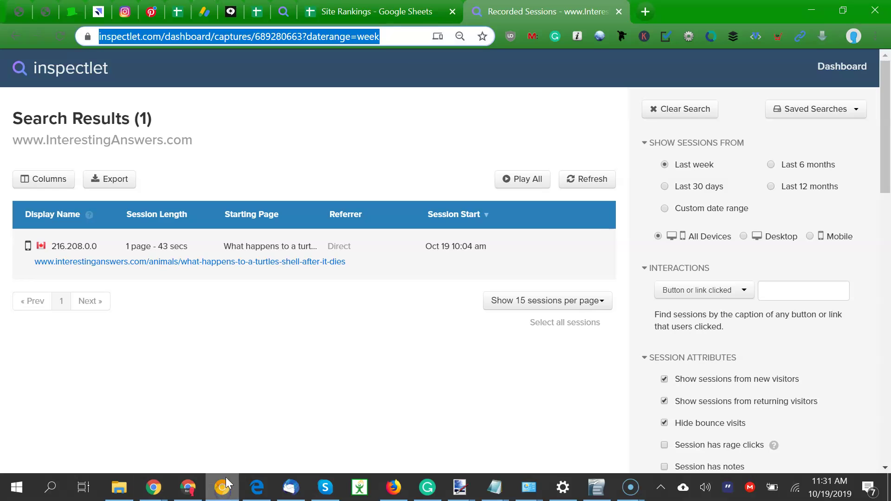
click(60, 32)
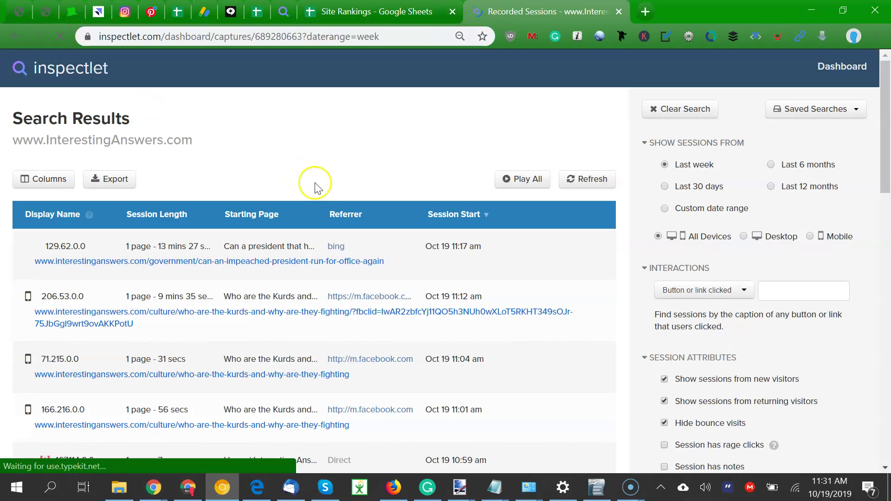
scroll(300, 159, down, 1)
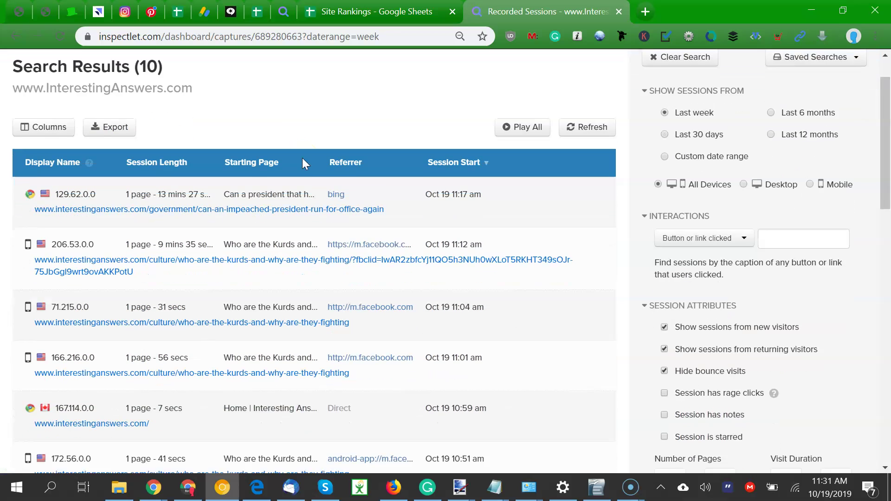
scroll(302, 163, down, 1)
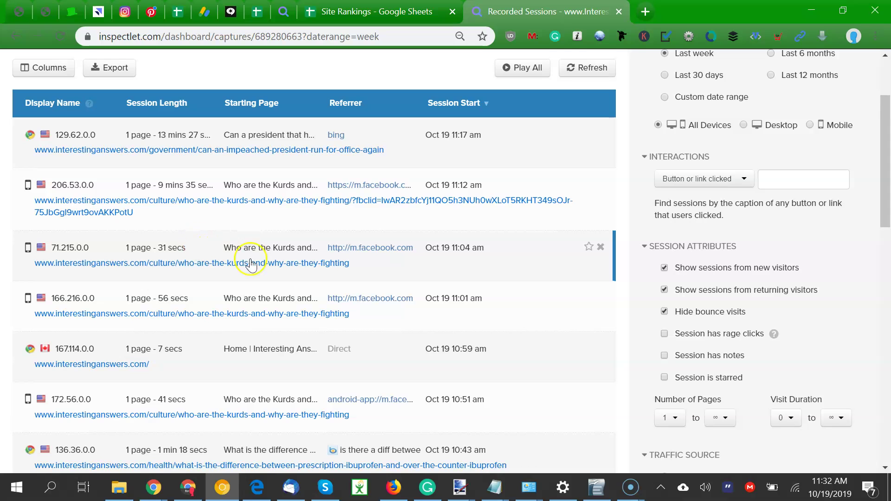
scroll(351, 293, down, 1)
scroll(350, 293, down, 1)
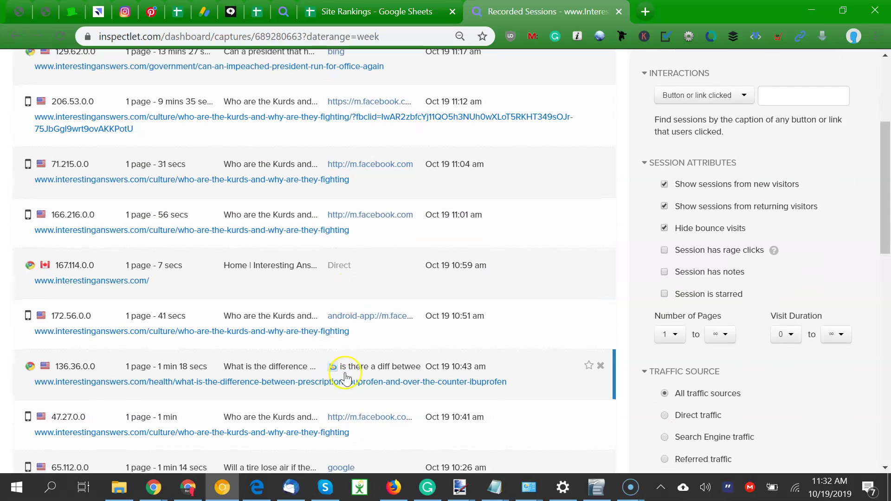
scroll(368, 363, down, 2)
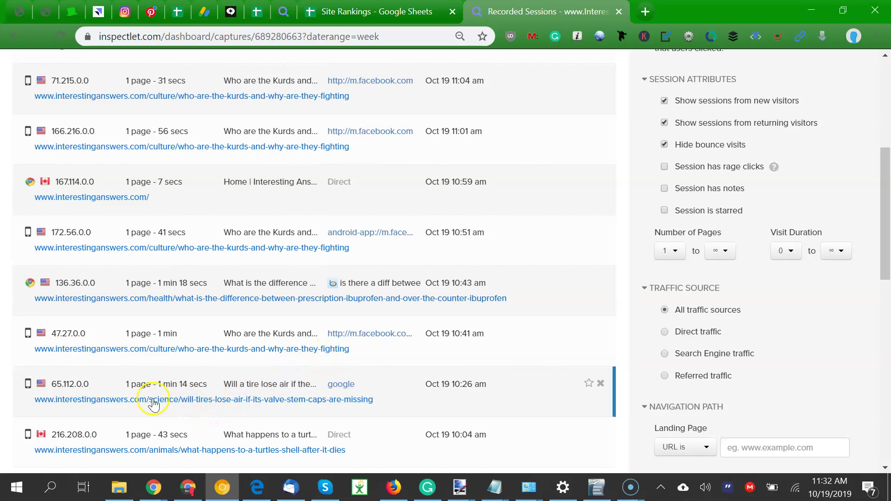
Watch the Inspectlet recording of the visit to the tire valve stem caps article, and return to the audit document.
click(215, 399)
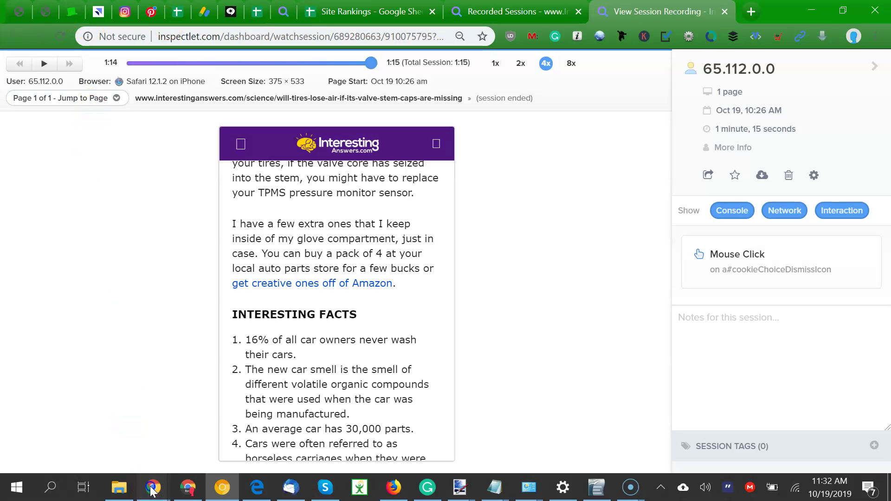
mouse_move(152, 488)
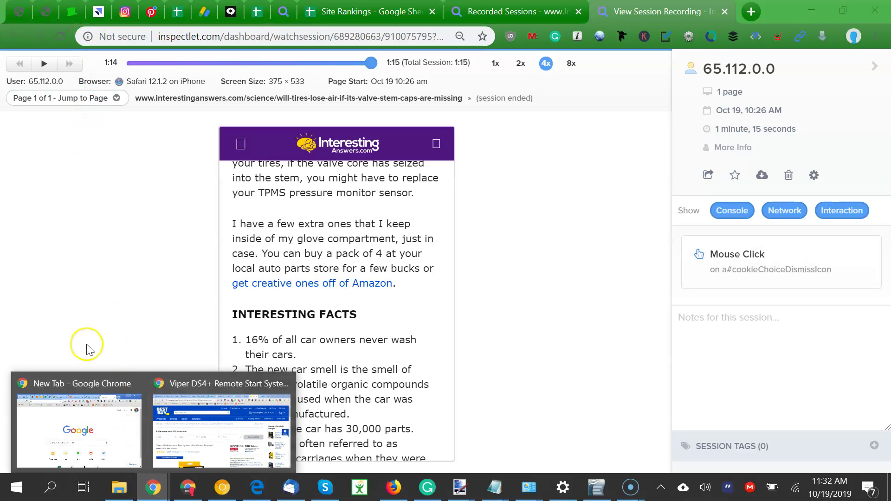
click(103, 443)
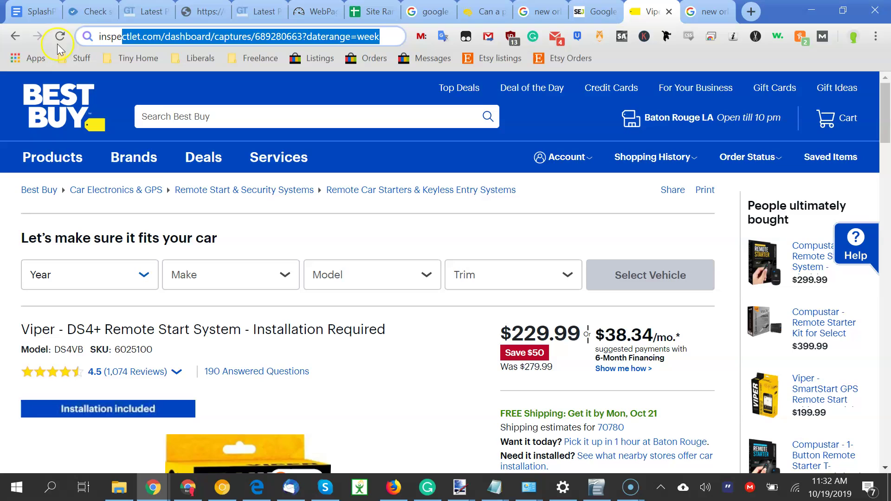
click(33, 14)
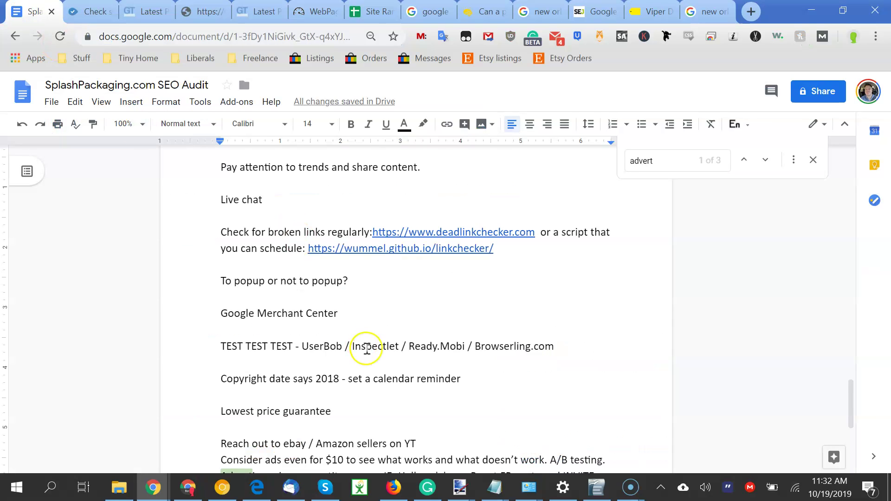
Copy Browserling.com from the audit document's testing line and open the site in a new browser tab.
drag(421, 347, 545, 347)
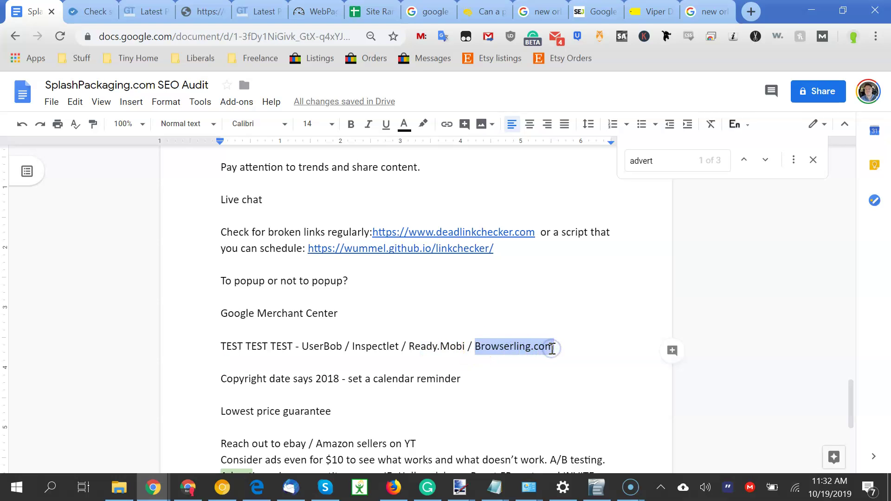
key(ctrl+c)
key(ctrl+t)
key(ctrl+v)
key(Return)
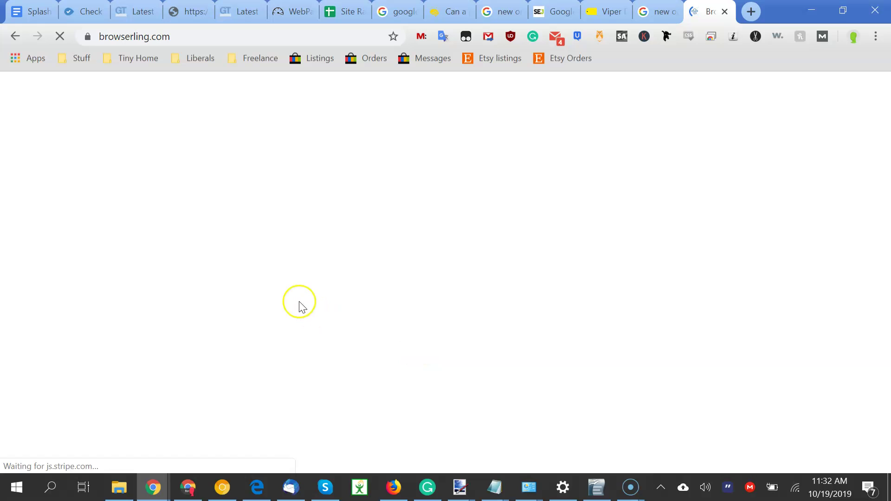
Run a live Browserling test of yahoo.com in Chrome 75 on Windows 7 and view the loaded page.
click(304, 288)
text(u)
key(BackSpace)
text(yahoo.com)
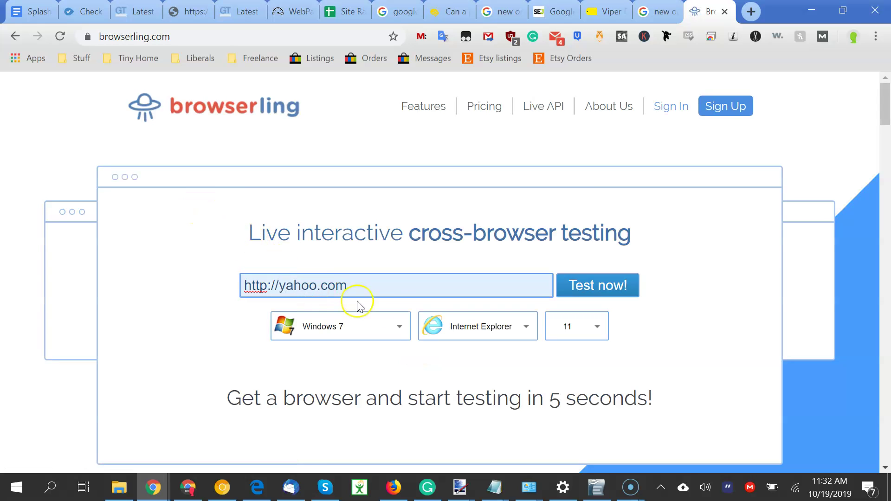
click(454, 325)
click(459, 379)
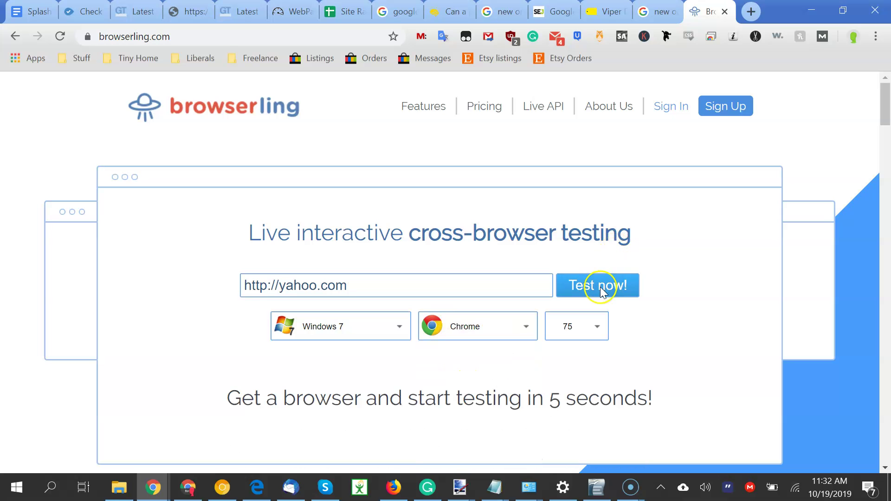
click(601, 287)
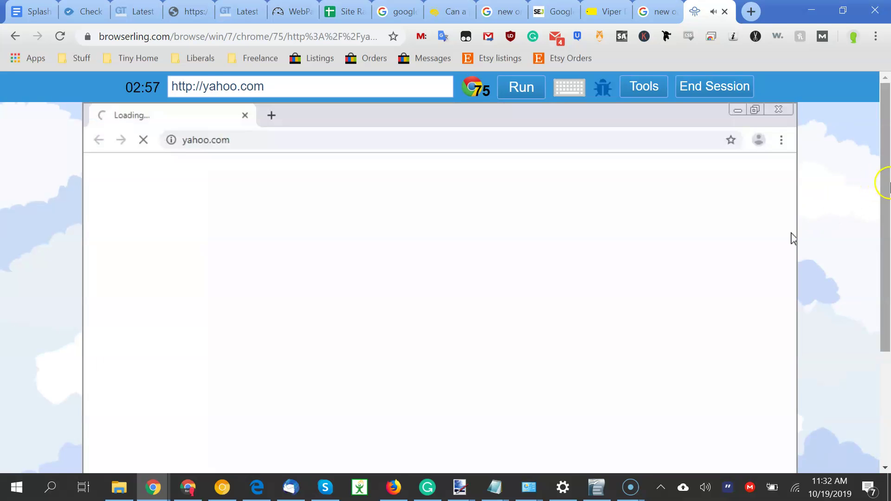
drag(887, 179, 887, 235)
scroll(792, 159, up, 1)
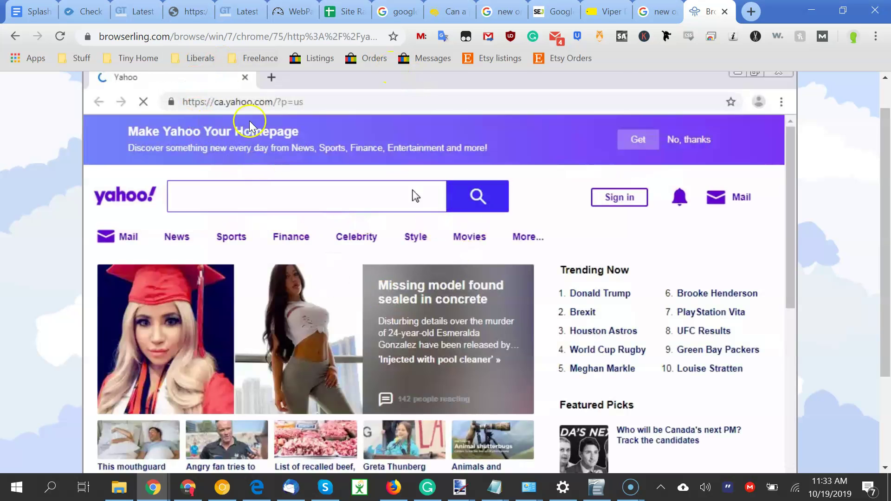
Return to the audit document and go over the copyright date reminder and the lowest price guarantee lines.
click(31, 9)
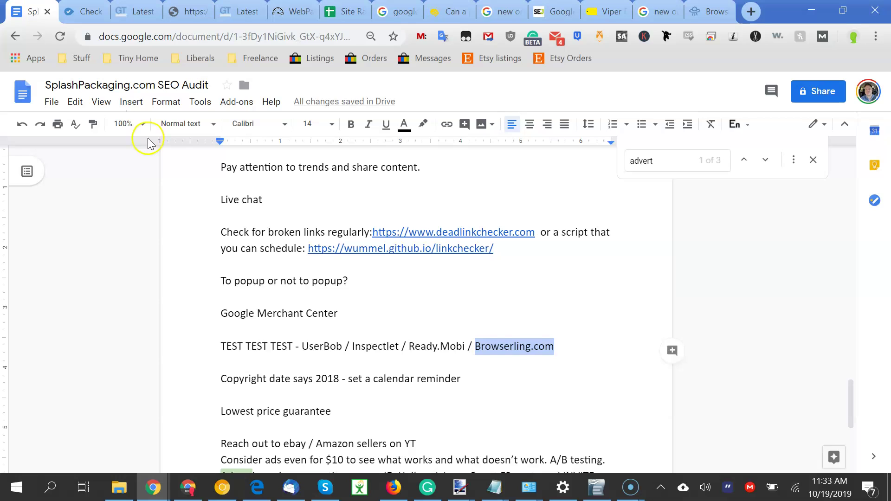
click(330, 391)
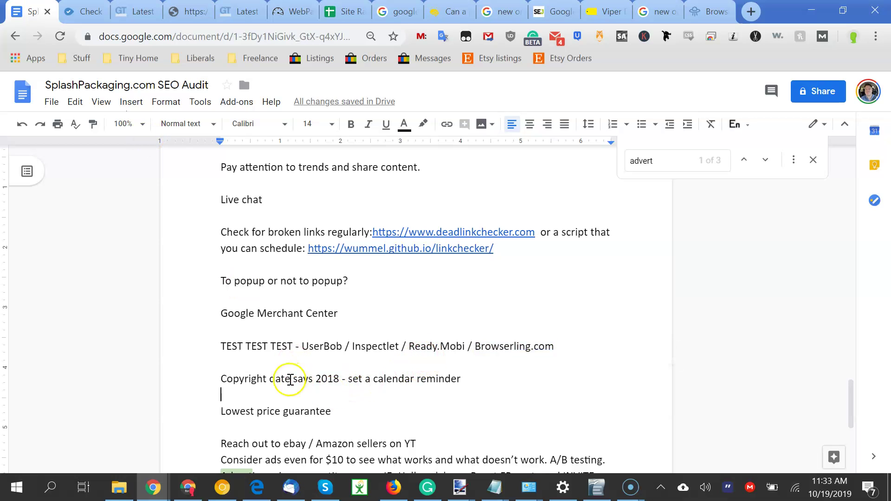
drag(274, 378, 377, 377)
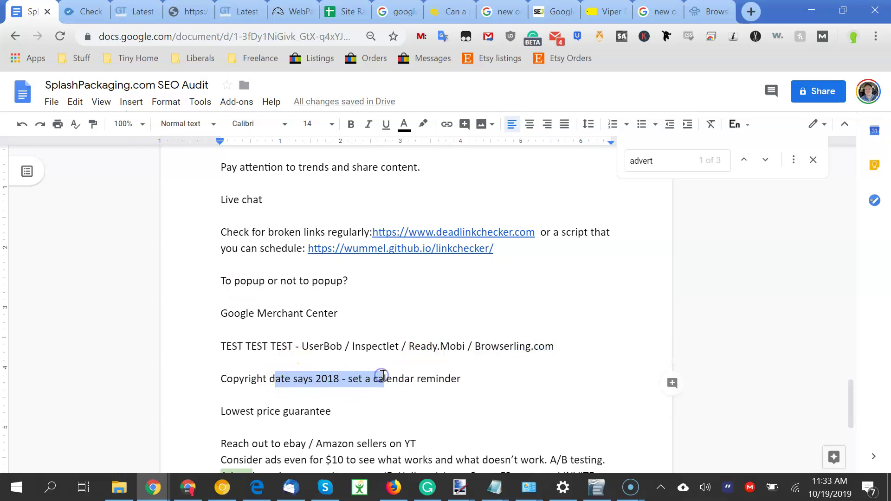
click(348, 377)
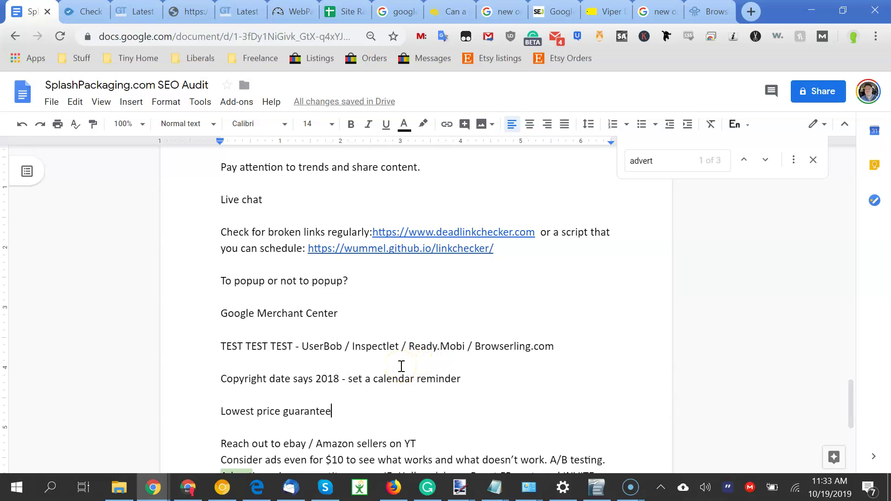
scroll(401, 367, down, 1)
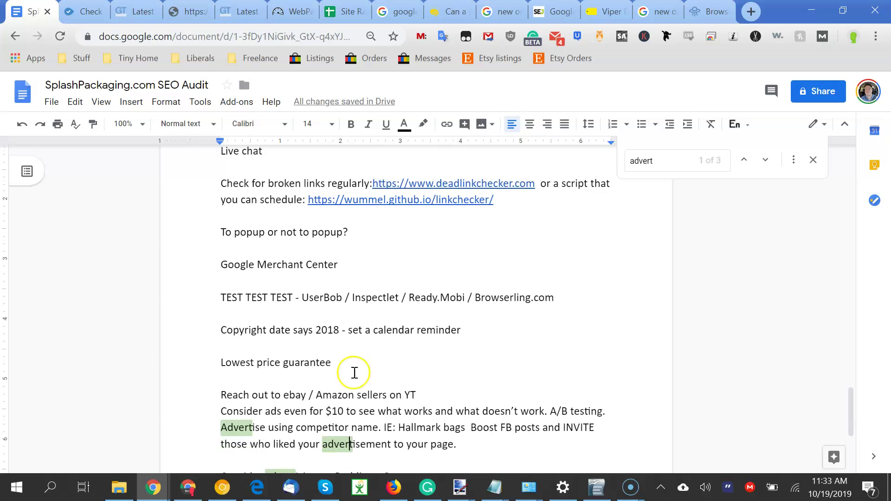
drag(239, 364, 330, 369)
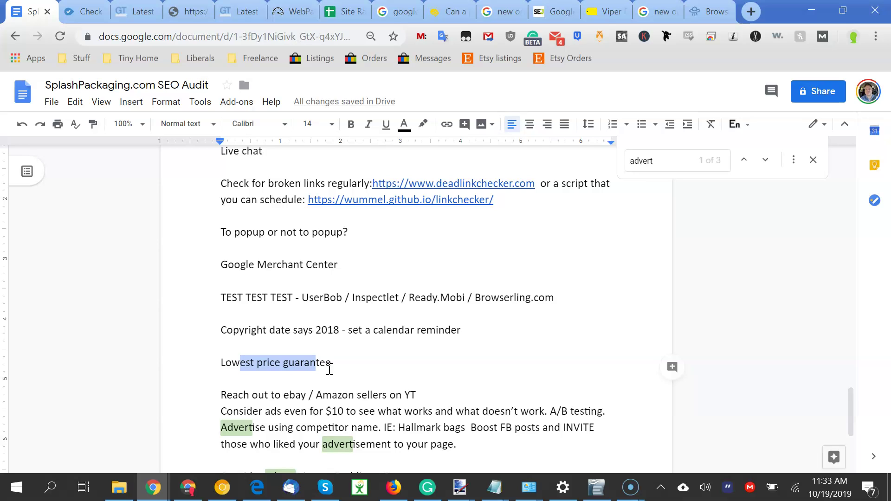
Read on in the audit document through the seller outreach and advertising notes to the SEO Roundtable line.
key(Down)
key(Down)
key(Down)
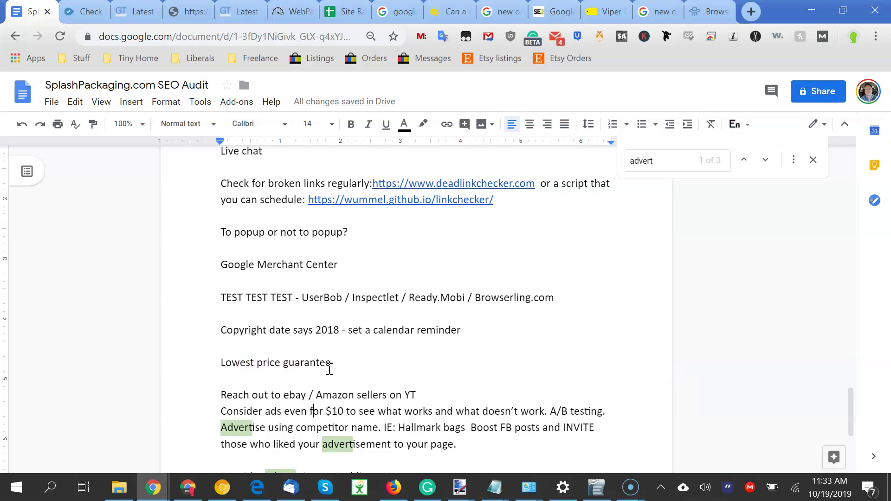
key(Down)
key(Down)
key(Down)
key(Down)
key(Down)
key(Down)
key(Down)
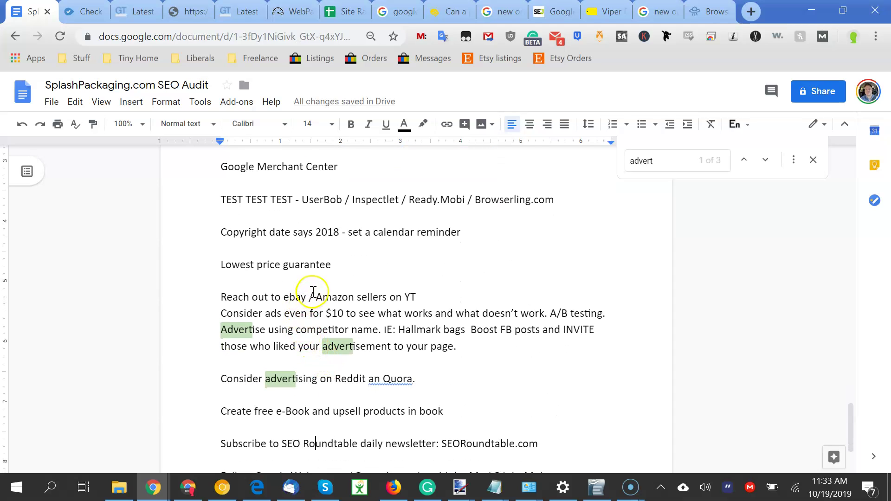
Search YouTube in a new browser tab for "how to make money on ebay", then open the first video and pause it.
click(745, 18)
text(youtube)
key(Return)
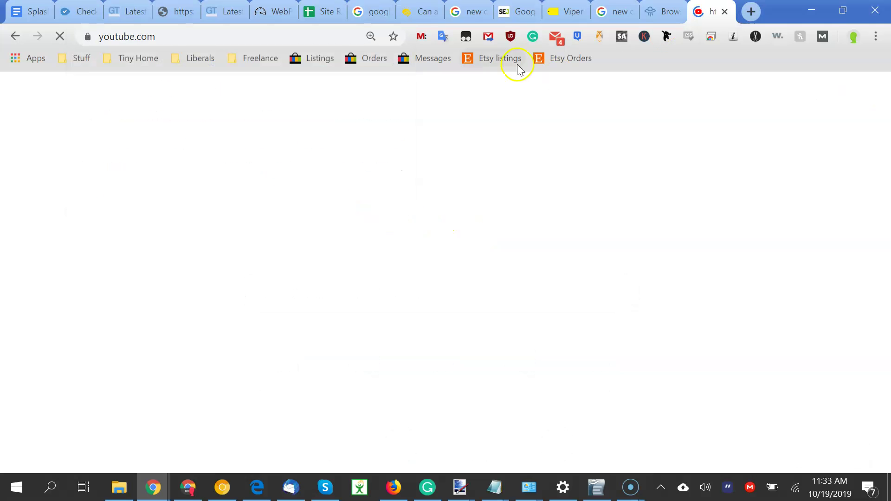
click(408, 99)
text(how)
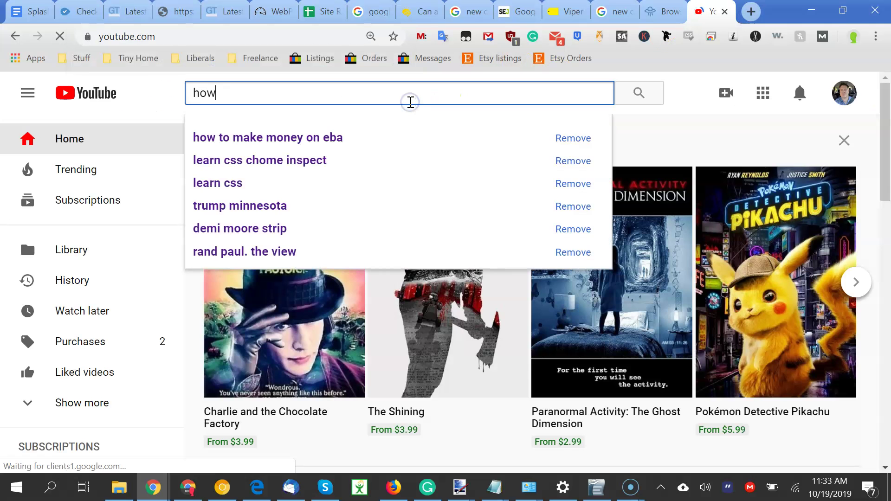
text( to make money on ebay)
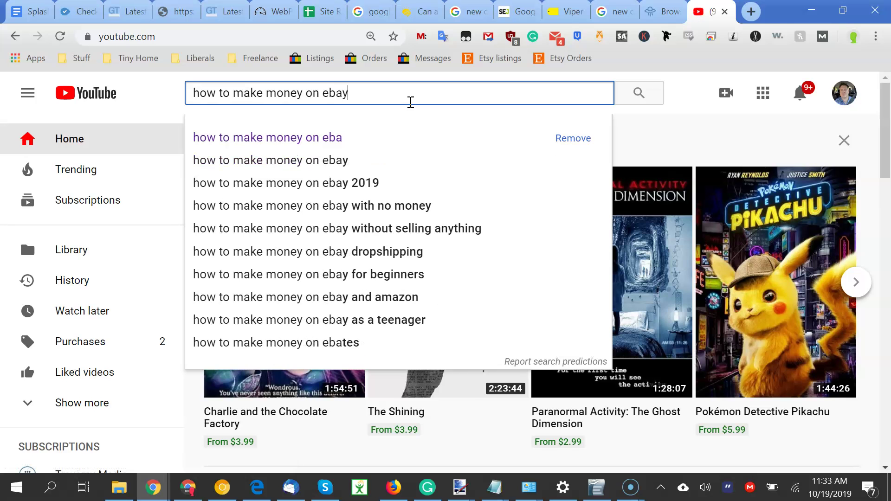
key(Return)
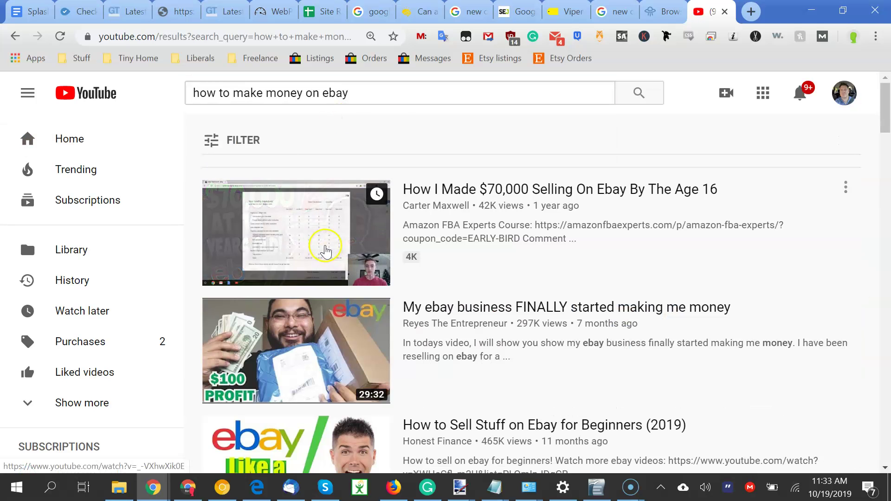
click(302, 241)
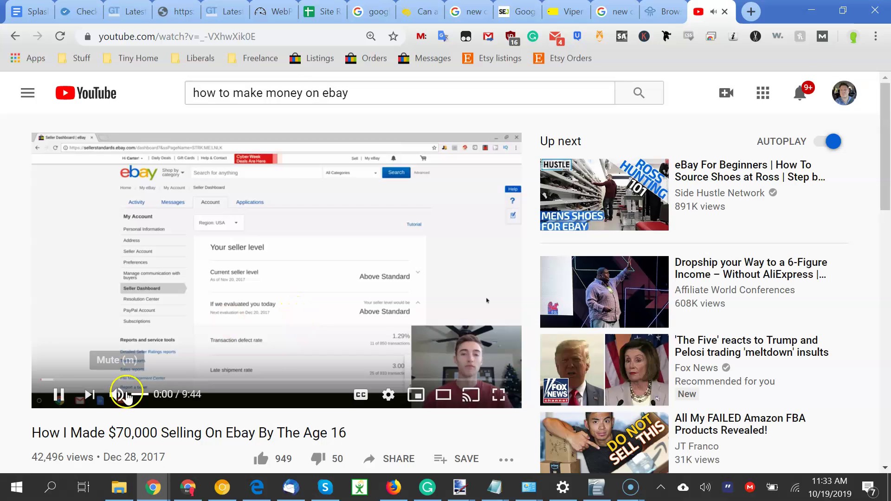
click(56, 395)
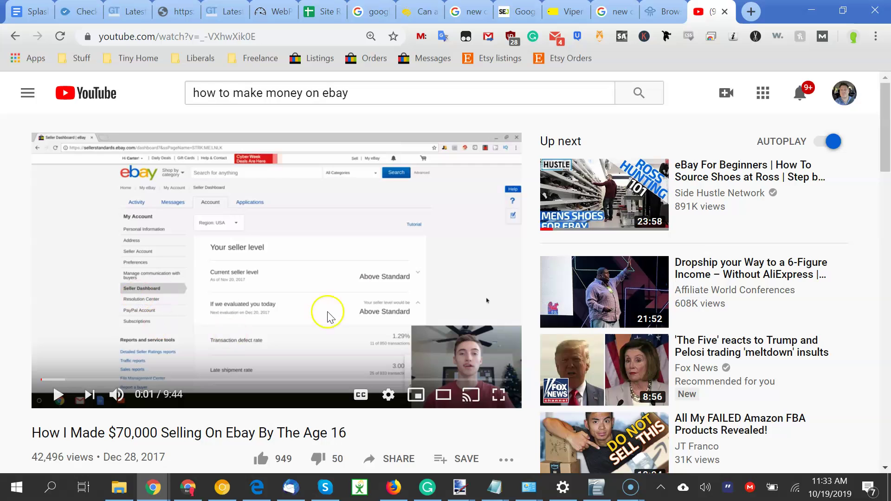
Search YouTube for "make crafts" and look over the first videos in the results.
drag(364, 91, 168, 103)
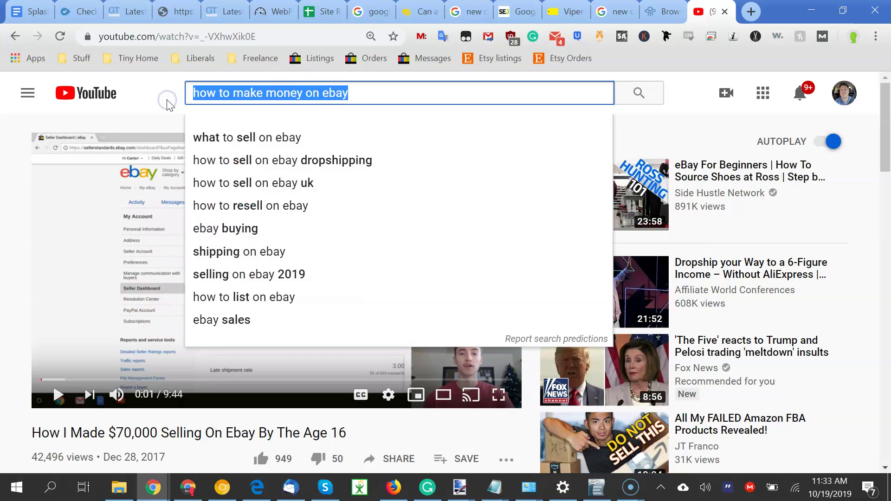
key(BackSpace)
text(make crafts)
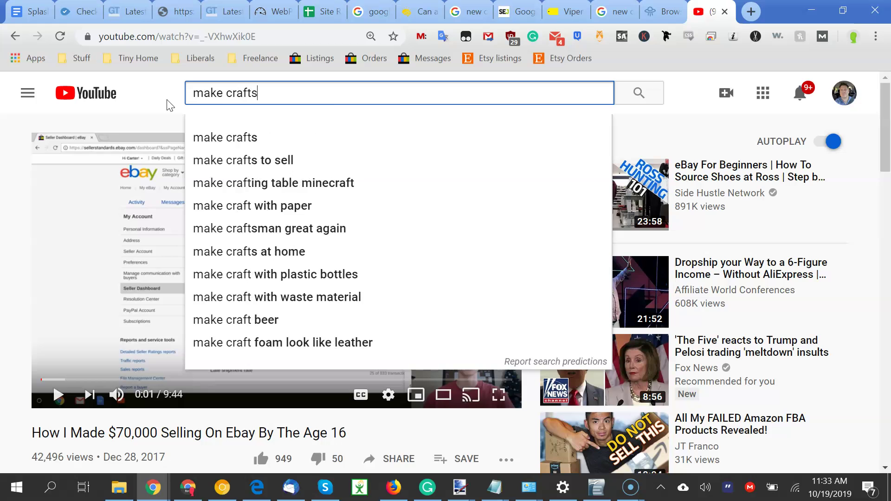
key(Return)
scroll(189, 352, down, 1)
mouse_move(457, 189)
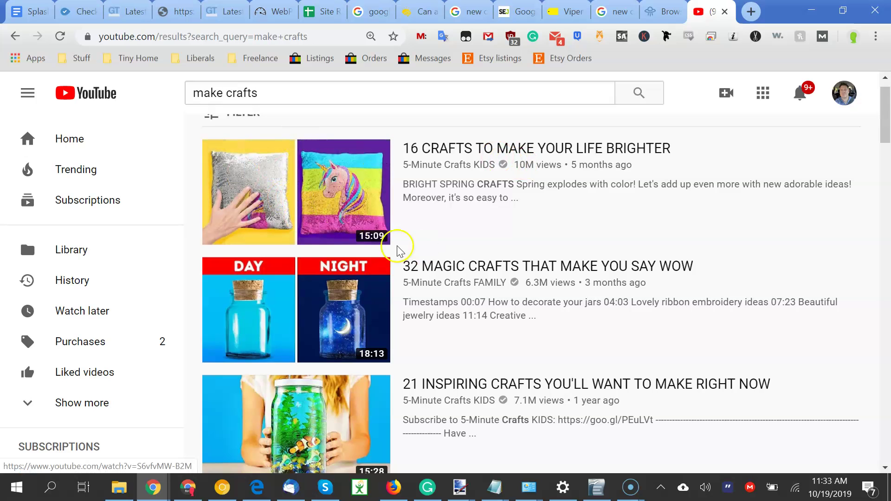
mouse_move(298, 237)
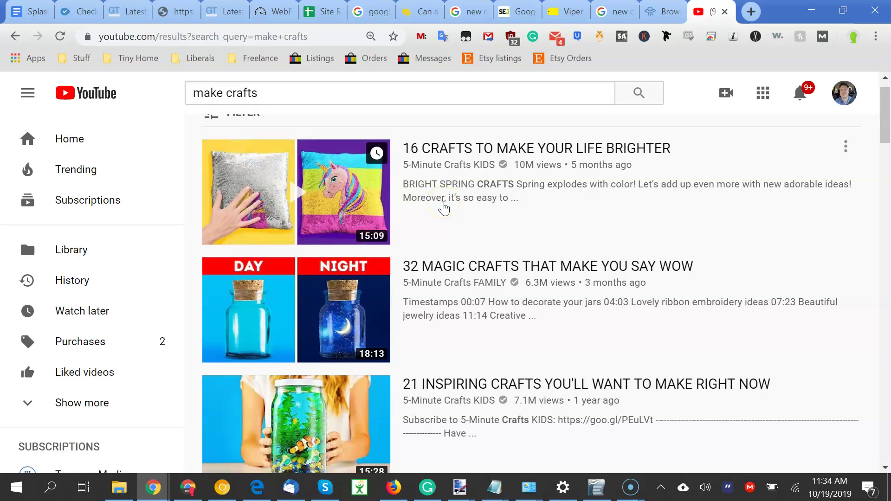
Return to the audit document and highlight the points on seller outreach, small-budget ads, and advertising on Reddit and Quora.
click(29, 12)
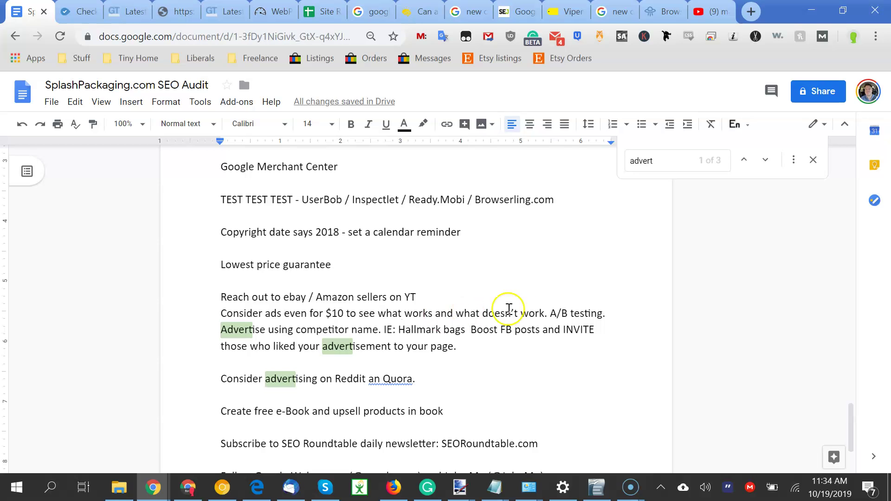
drag(221, 281, 521, 328)
click(562, 302)
drag(237, 297, 374, 329)
click(275, 291)
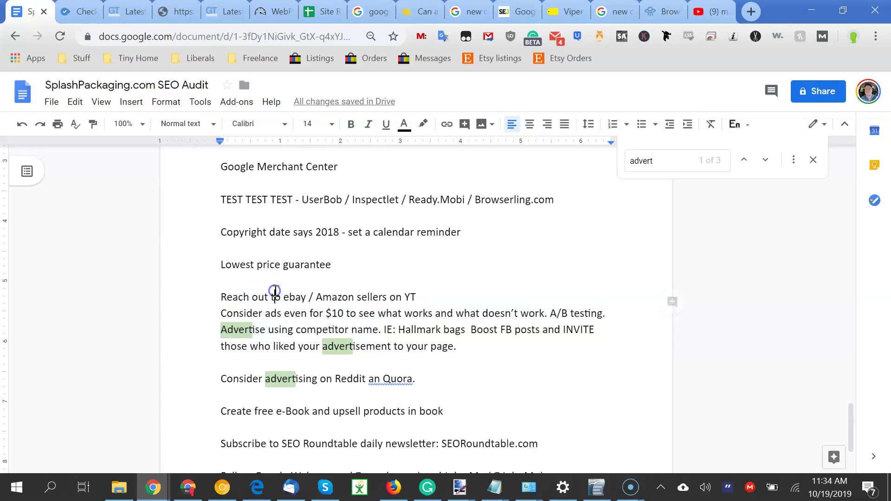
drag(290, 375, 412, 380)
click(413, 385)
Move down the audit document and highlight the free e-Book and product upsell suggestion.
key(Down)
key(Down)
key(Down)
key(Down)
key(Down)
key(Down)
key(Down)
key(Down)
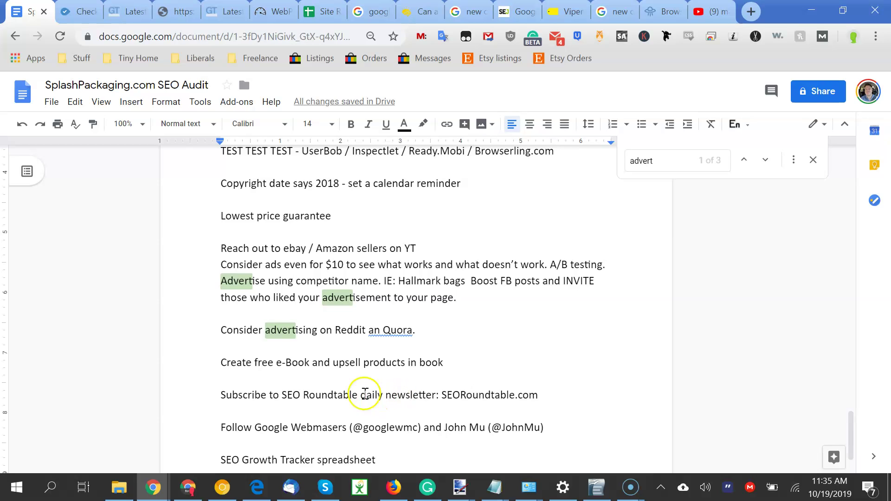
click(344, 355)
drag(298, 362, 345, 381)
click(345, 381)
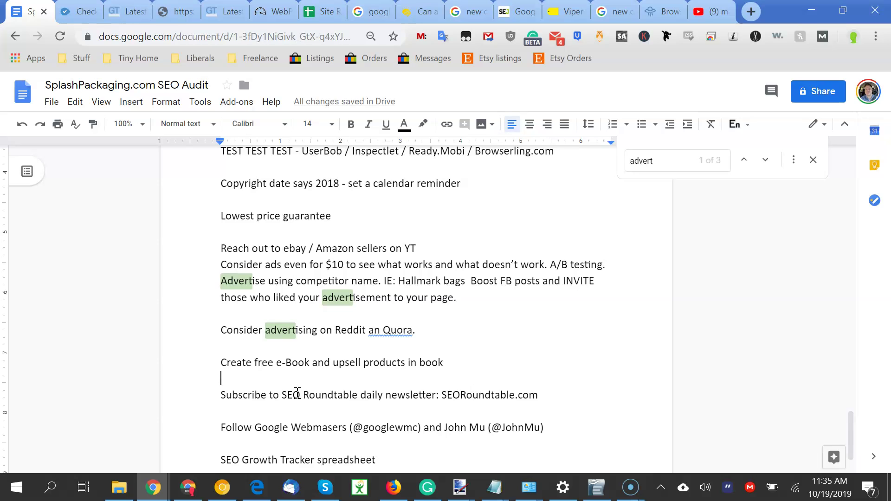
Go over the daily newsletter recommendation in the audit document and highlight SEORoundtable.com.
key(Down)
key(Down)
key(Down)
key(Down)
key(Down)
key(End)
key(Up)
key(Up)
click(443, 394)
drag(445, 395, 545, 398)
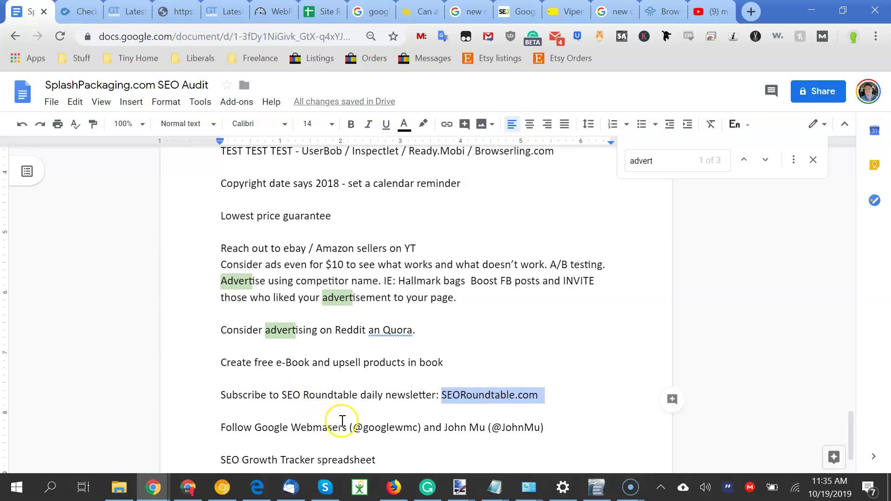
Highlight the two recommended Google-related accounts to follow, then move down to the SEO Growth Tracker spreadsheet line.
drag(363, 427, 405, 425)
drag(492, 427, 527, 427)
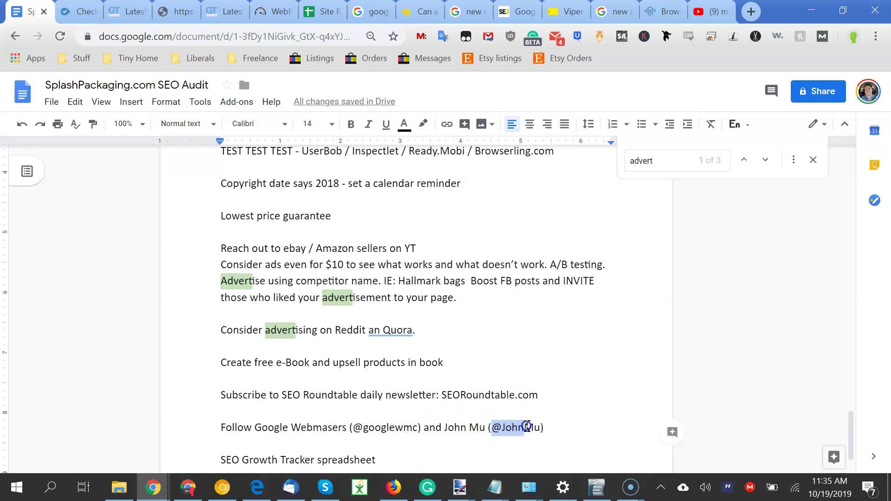
click(428, 399)
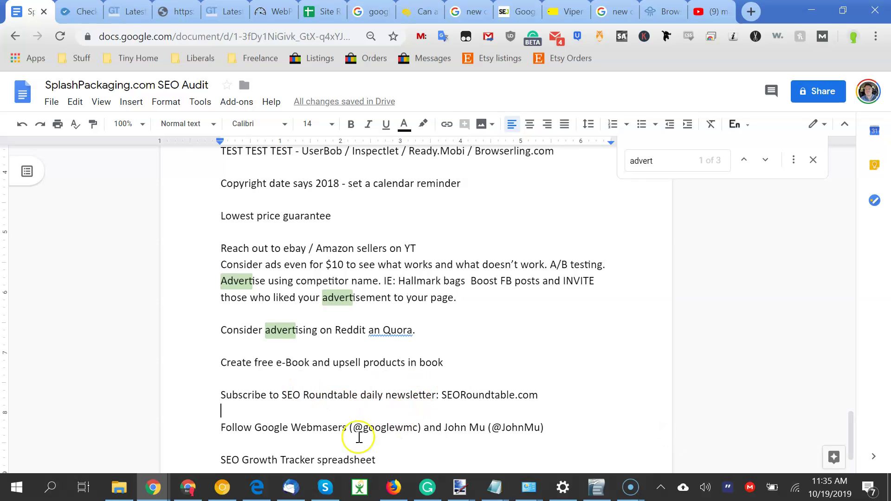
key(Down)
key(Down)
key(Down)
key(End)
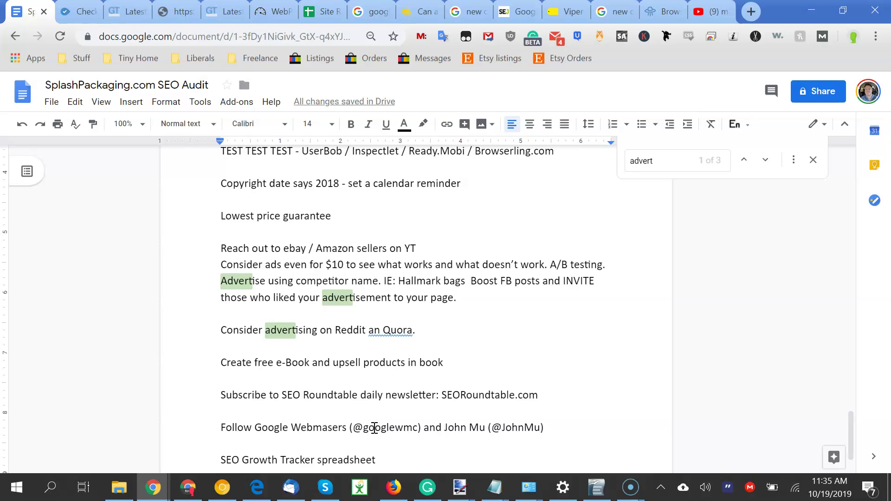
Switch to the Site Rankings spreadsheet and look across the metric headings in row 17 toward the first columns.
click(317, 13)
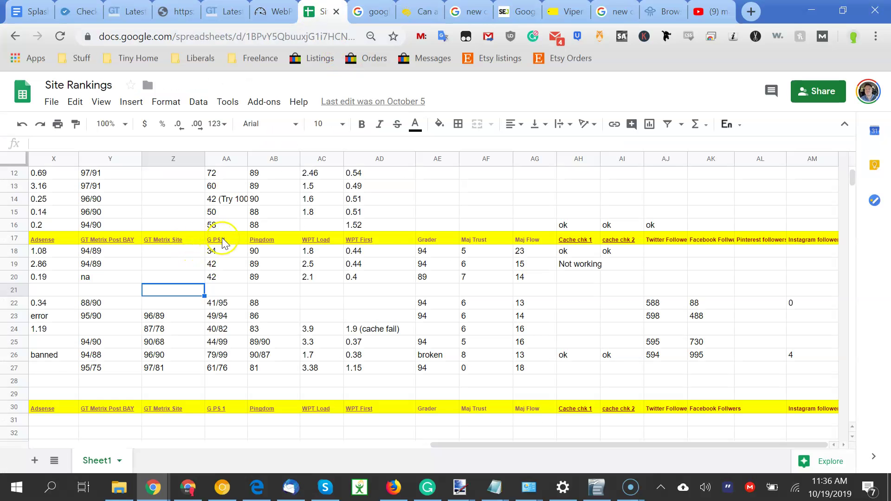
click(223, 241)
key(Left)
key(Left)
key(Left)
key(Left)
key(Left)
key(Left)
key(Left)
key(Left)
key(Left)
key(Left)
key(Left)
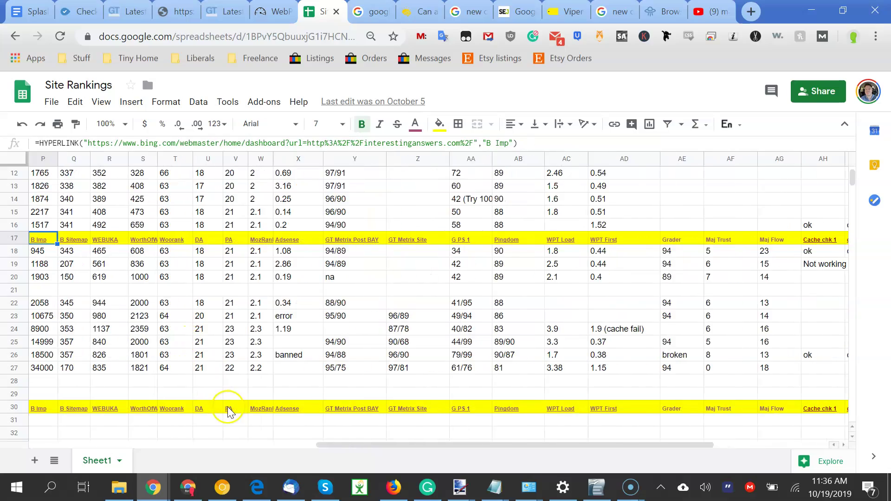
key(Left)
drag(328, 448, 136, 432)
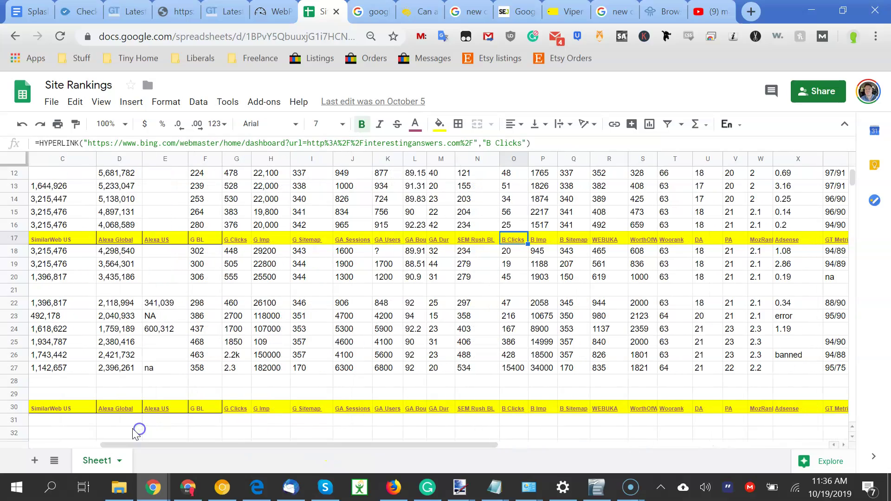
Go to the beginning of the Site Rankings sheet at cell A1 to view its earliest dated entries.
key(Up)
key(Up)
key(Up)
key(Up)
click(166, 227)
key(Up)
key(Up)
key(Up)
key(Up)
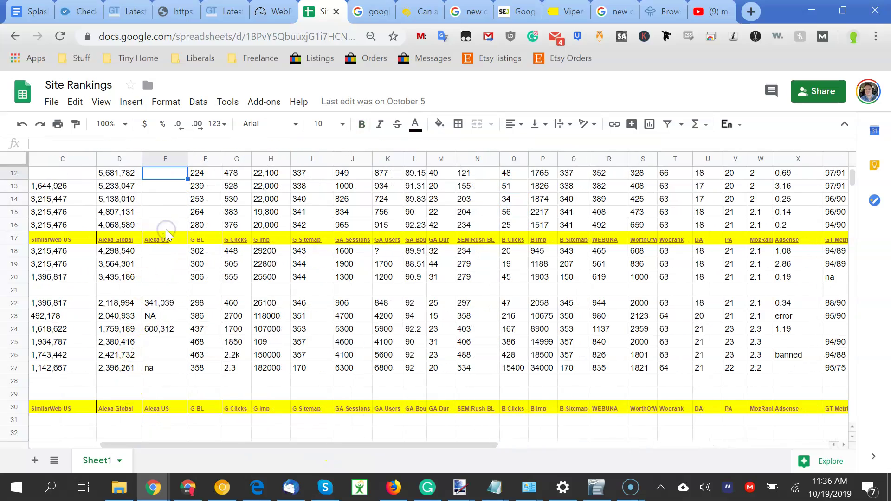
key(ctrl+Up)
key(ctrl+Left)
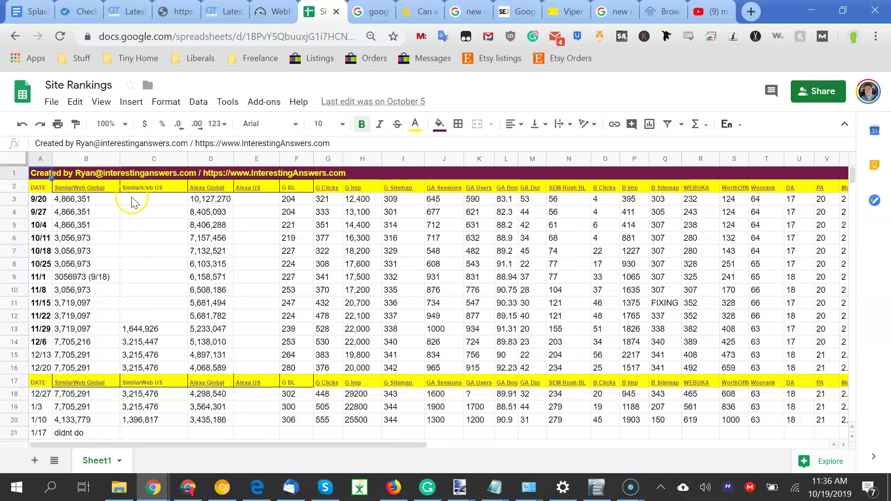
Go down the DATE column from the top of the sheet to the 11/22 entry.
key(Down)
key(Down)
key(Down)
key(Down)
key(Down)
key(Down)
key(Down)
key(Down)
key(Down)
key(Down)
key(Down)
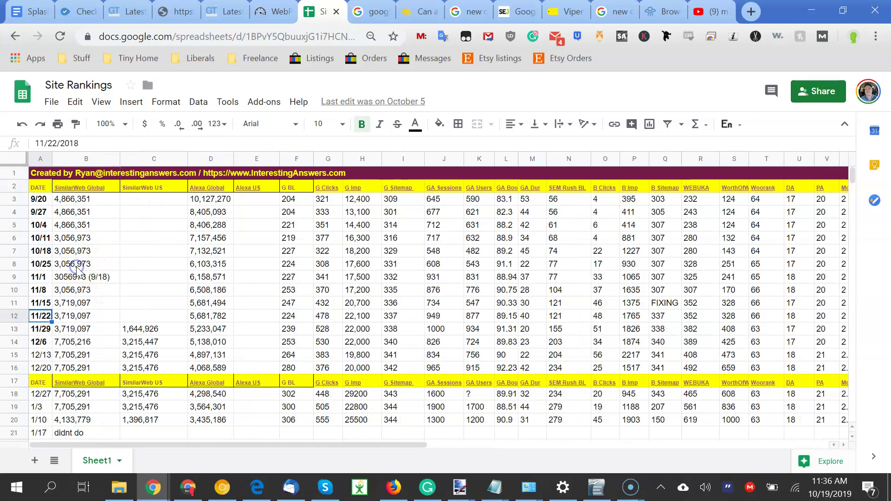
Look through the SimilarWeb Global and SimilarWeb US figures, ending at the Alexa Global figure for 12/13.
click(76, 272)
key(Right)
key(Down)
key(Down)
key(Down)
key(Down)
key(Down)
key(Down)
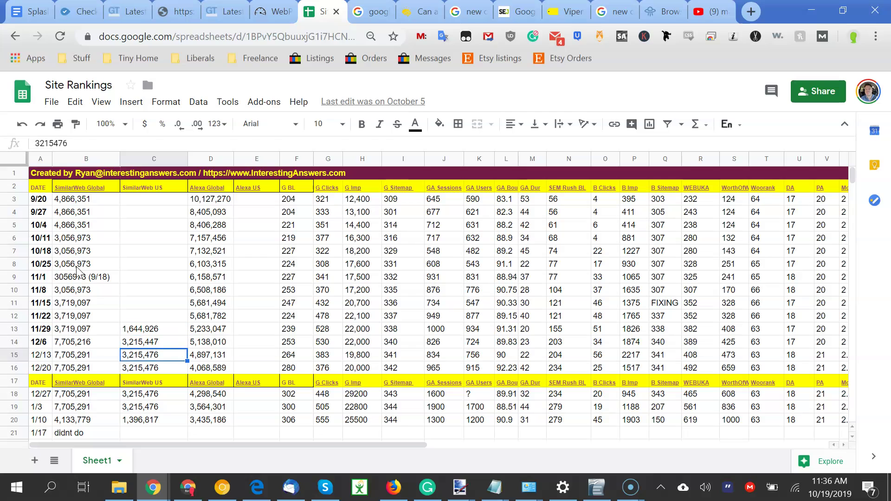
key(Up)
key(Up)
key(Down)
key(Down)
key(Right)
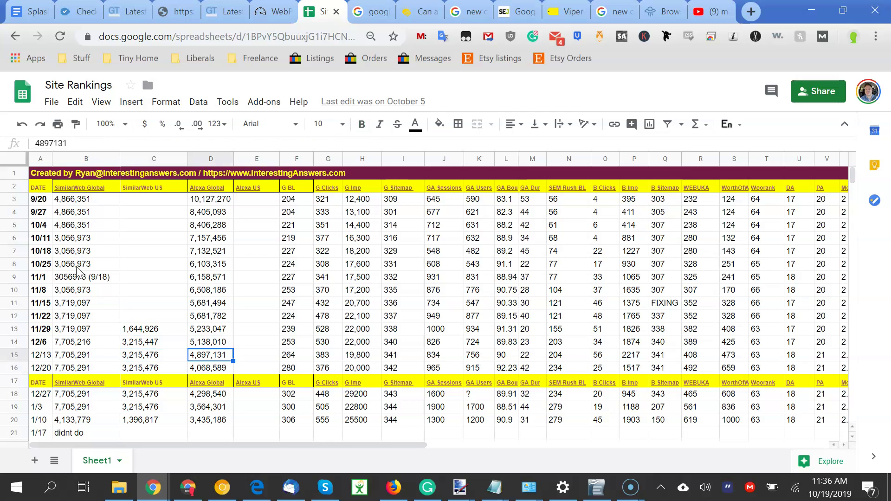
Compare the Alexa Global rank for 9/20 with the one for 1/10.
click(199, 213)
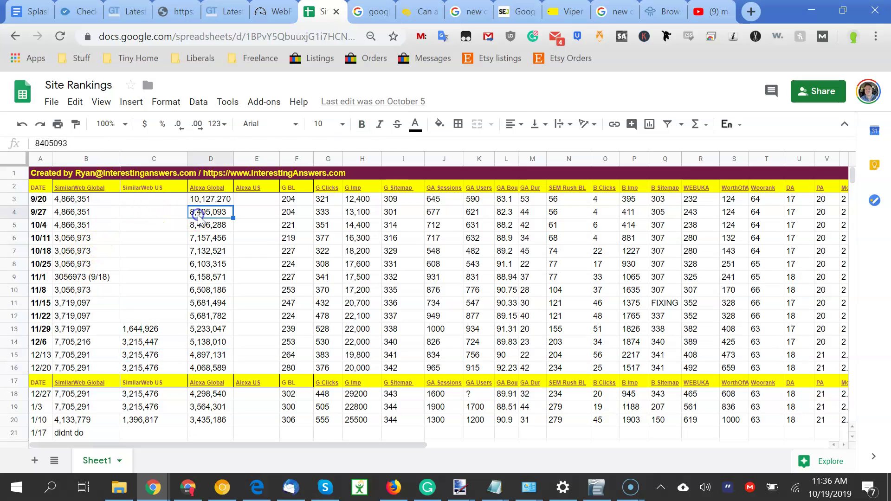
click(205, 201)
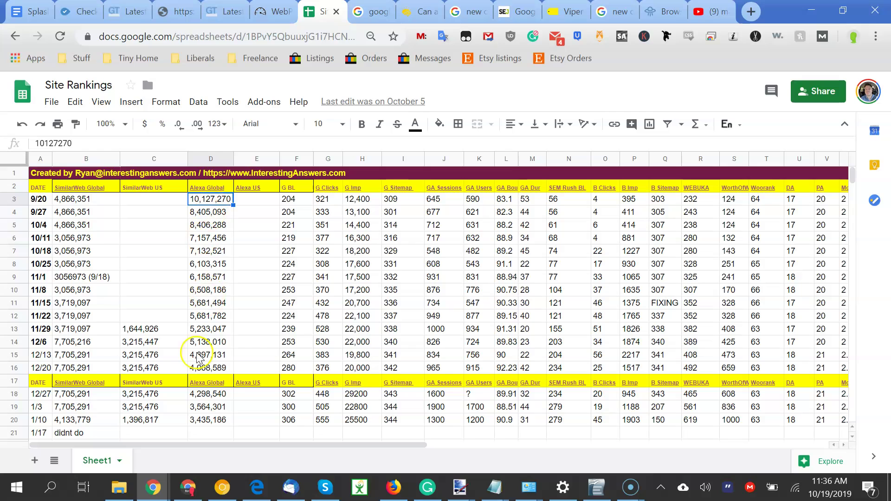
click(210, 420)
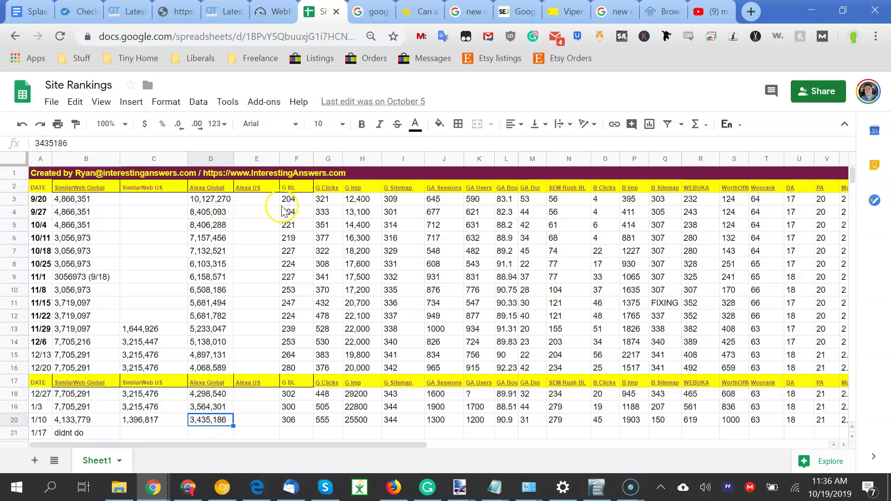
Look across the row 2 metric headings from G BL to the GT Metrix and WPT speed columns.
mouse_move(305, 194)
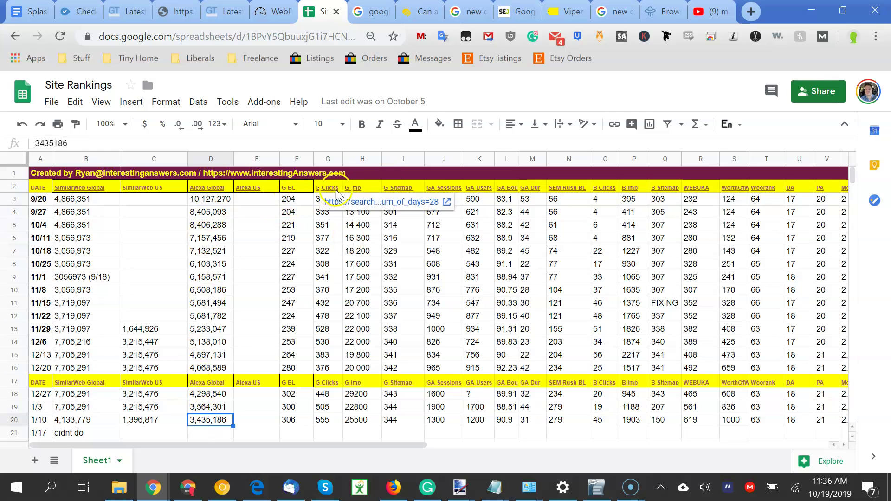
mouse_move(461, 192)
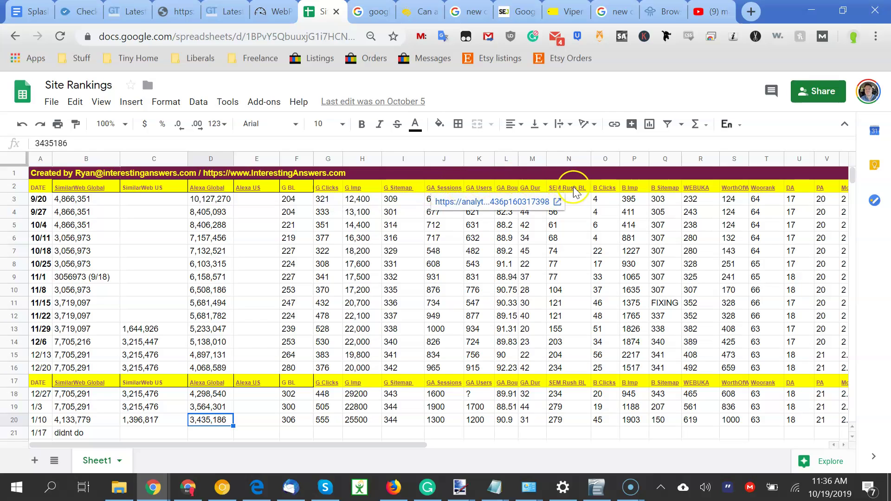
mouse_move(731, 188)
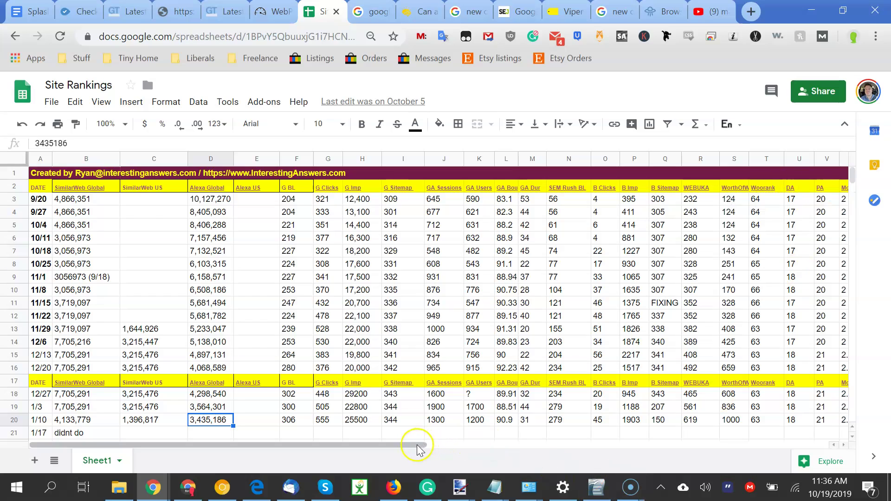
drag(414, 444, 657, 473)
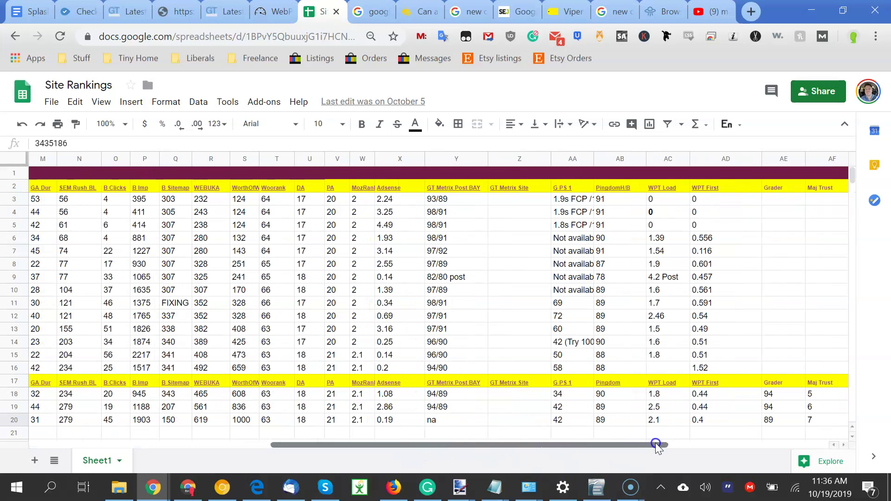
Look across the speed and trust metrics in row 9 up to Maj Flow, and return to GT Metrix Post BAY.
click(475, 281)
key(Tab)
key(Tab)
key(Tab)
key(Tab)
key(Tab)
key(Tab)
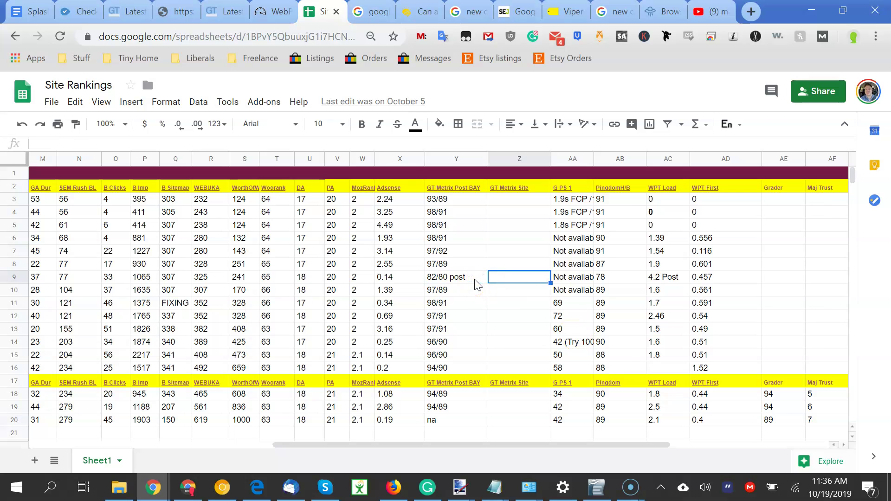
key(Tab)
key(Tab)
key(Tab)
key(Left)
key(Left)
key(Left)
key(Left)
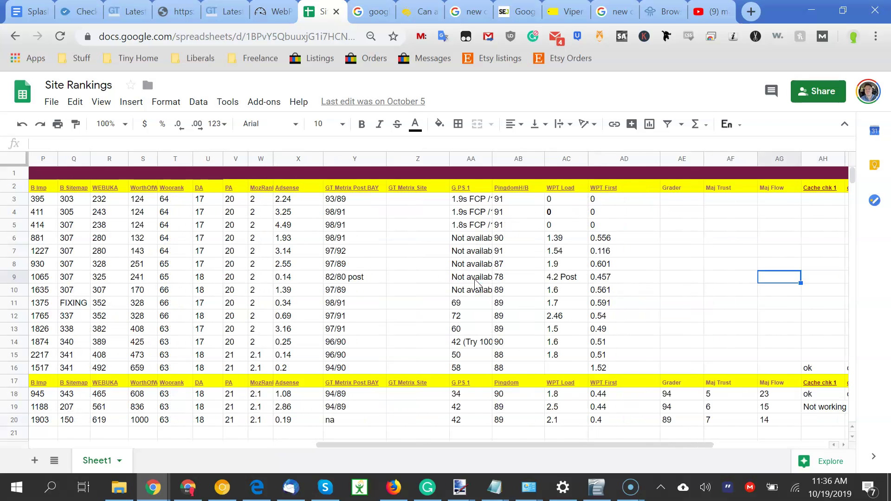
key(Left)
key(Left)
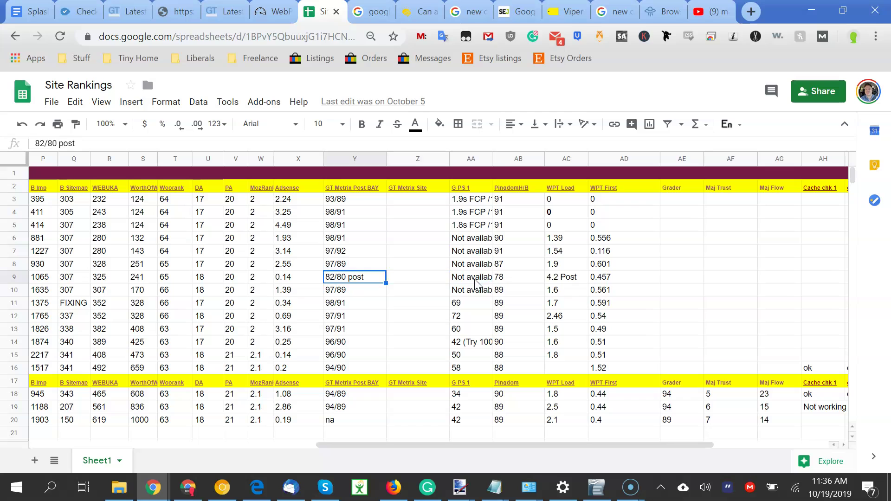
Compare the GT Metrix Post BAY entries in the earliest rows with those down to row 20.
key(Right)
key(Left)
key(Left)
key(Left)
key(Down)
key(Right)
key(Right)
key(Right)
key(Up)
click(355, 212)
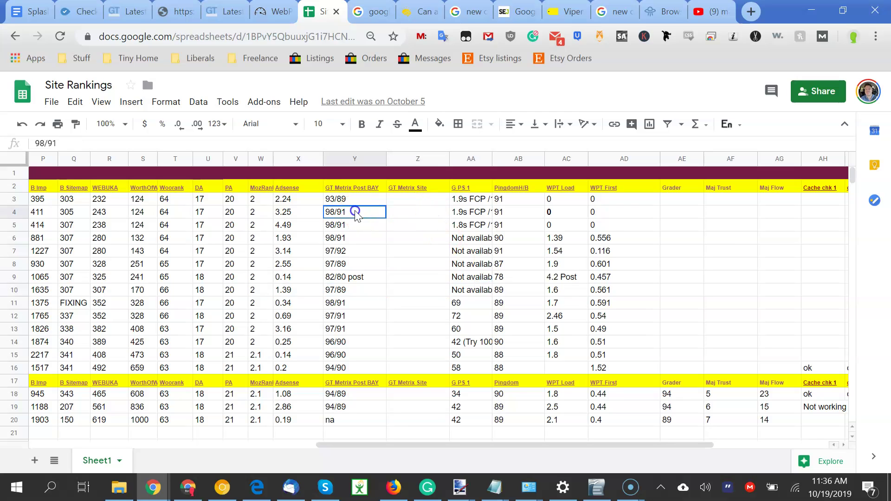
click(342, 423)
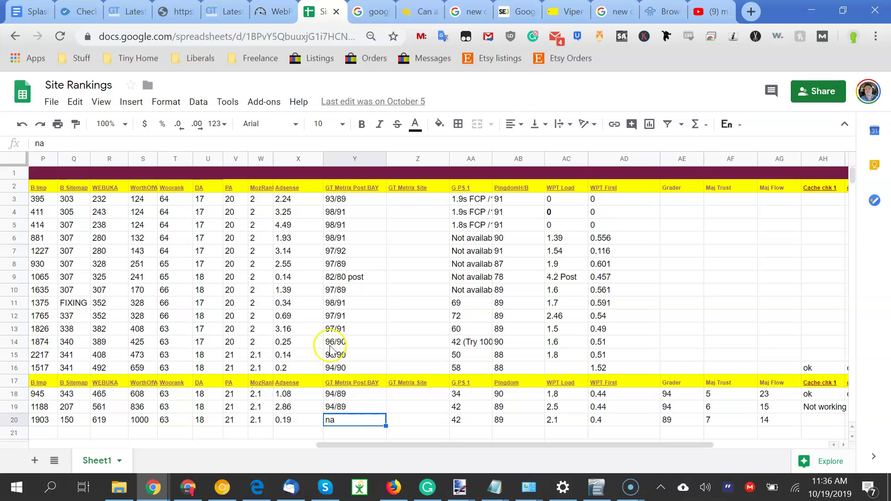
click(329, 342)
click(334, 423)
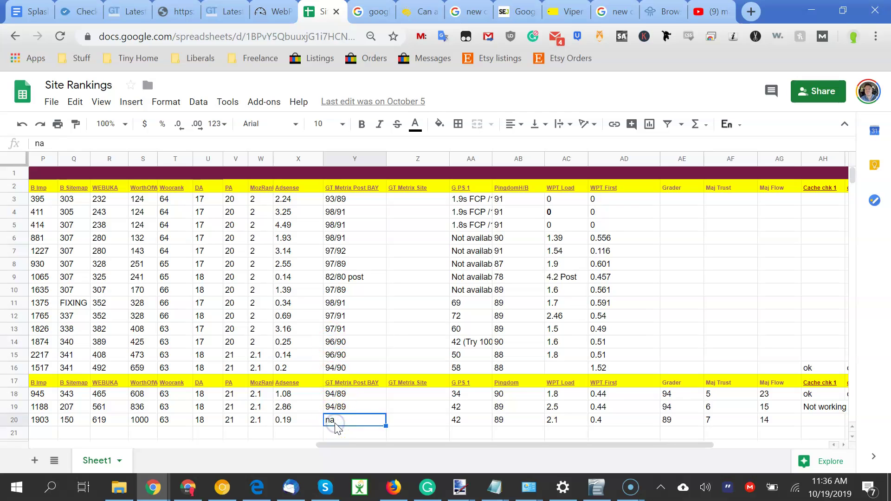
Look further down the speed metrics to the Pingdom entry in row 24.
key(Right)
key(Right)
key(Down)
key(Down)
key(Right)
key(Down)
key(Down)
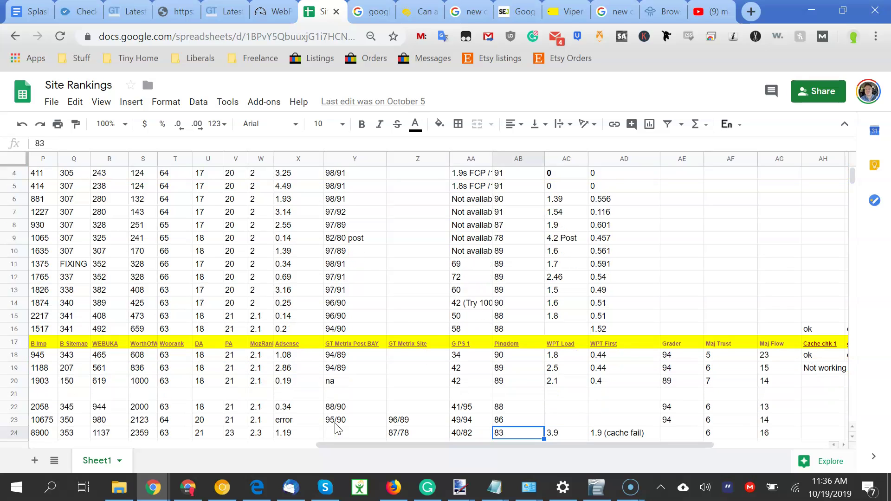
Return to the top of the sheet at the B Imp column, cell P1.
key(Left)
key(Left)
key(Left)
key(Left)
key(Left)
key(Left)
key(Left)
key(Left)
key(Left)
key(Left)
key(Left)
key(Left)
key(Up)
key(Up)
key(Up)
key(Up)
key(Up)
key(Up)
key(Up)
key(Up)
key(Up)
key(Up)
key(Up)
key(Up)
key(Up)
key(Up)
key(Up)
key(Up)
key(Up)
key(Up)
key(Up)
key(Up)
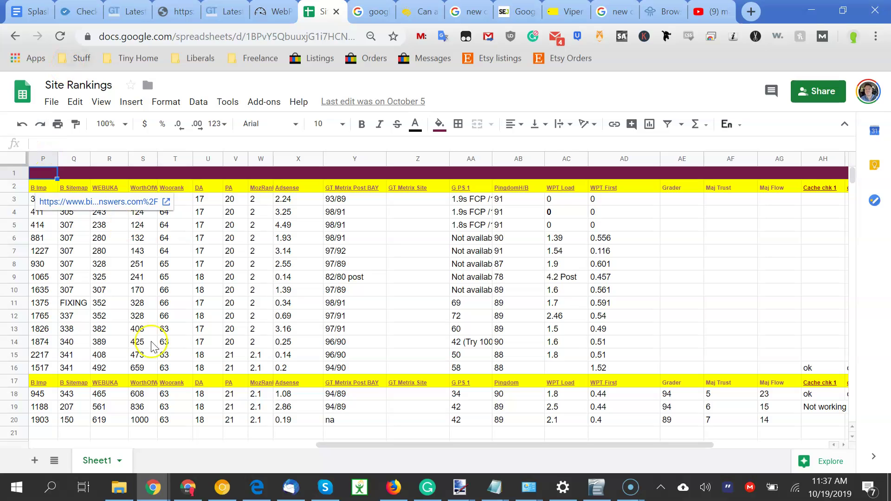
Look back across the Bing and Google metric columns and go to the G BL heading in cell F2.
click(155, 389)
click(163, 268)
key(Left)
key(Left)
key(Left)
key(Left)
key(Left)
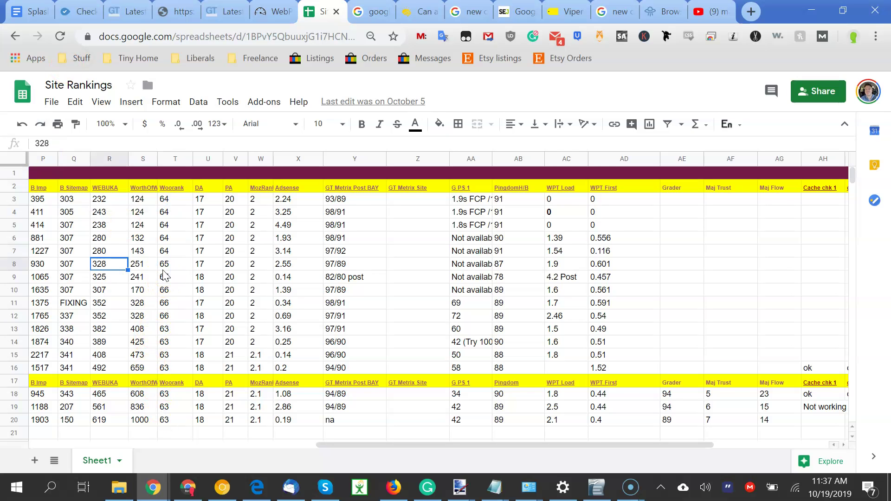
key(Left)
key(Left)
key(Left)
key(Left)
key(Left)
key(Left)
key(Left)
key(Up)
key(Left)
key(Left)
key(Up)
key(Up)
key(Up)
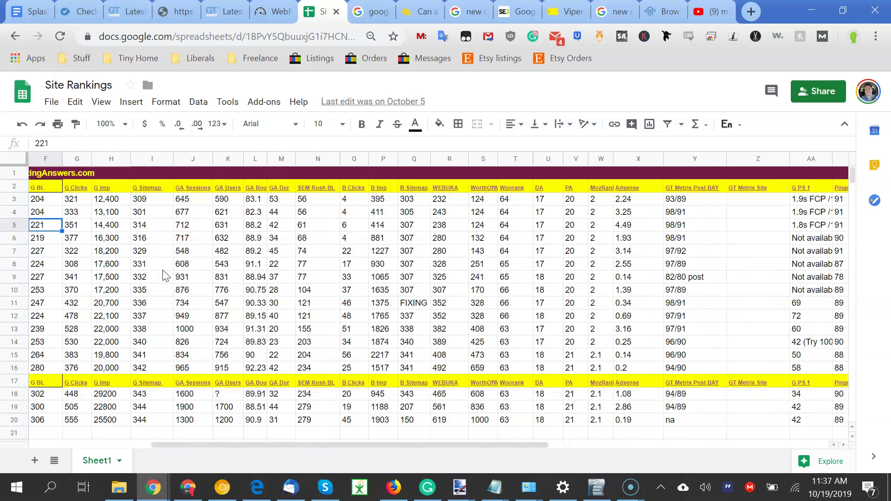
key(Up)
key(Up)
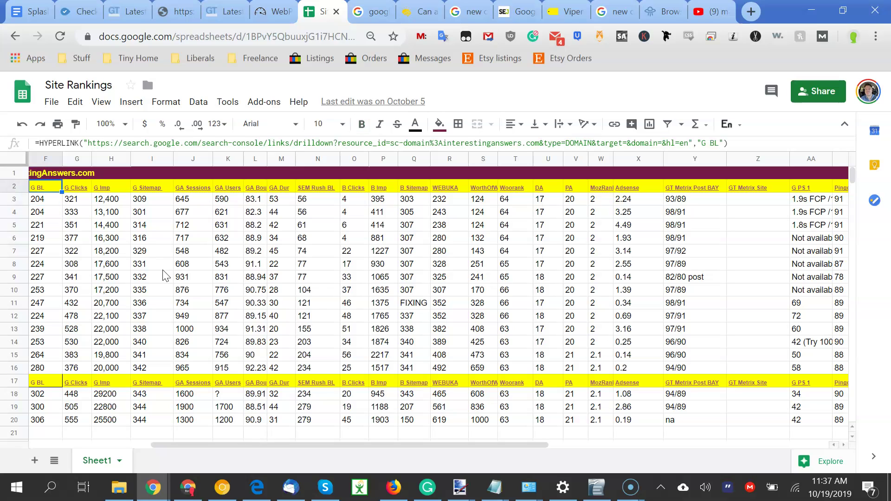
Look over the early G BL, Alexa Global and SimilarWeb entries, ending on Alexa Global cell D4.
key(Down)
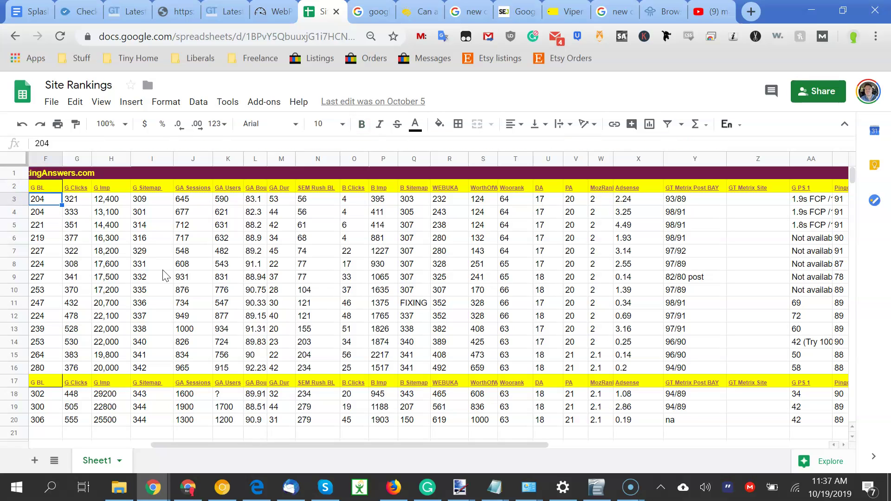
key(Down)
key(Left)
key(Left)
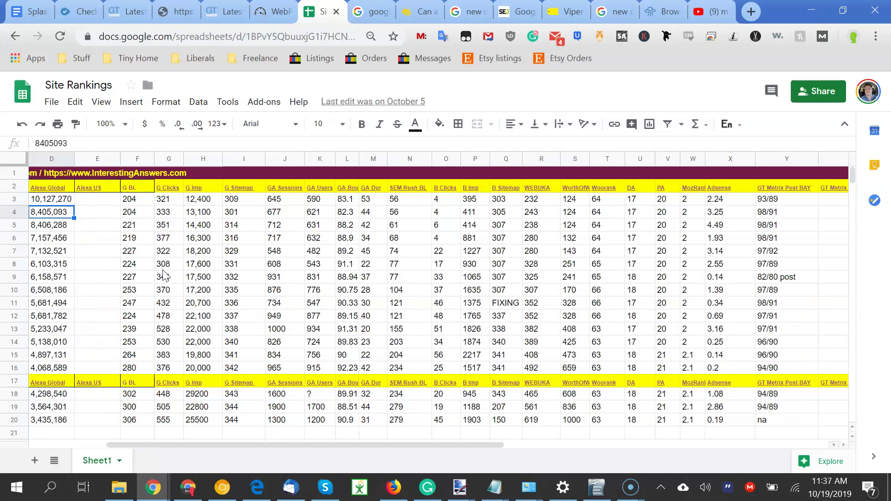
key(Left)
key(Left)
key(Right)
key(Right)
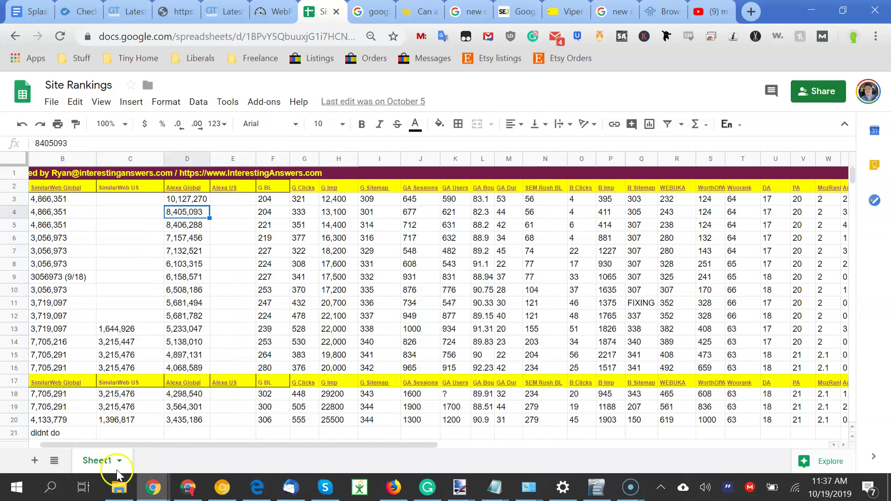
click(637, 487)
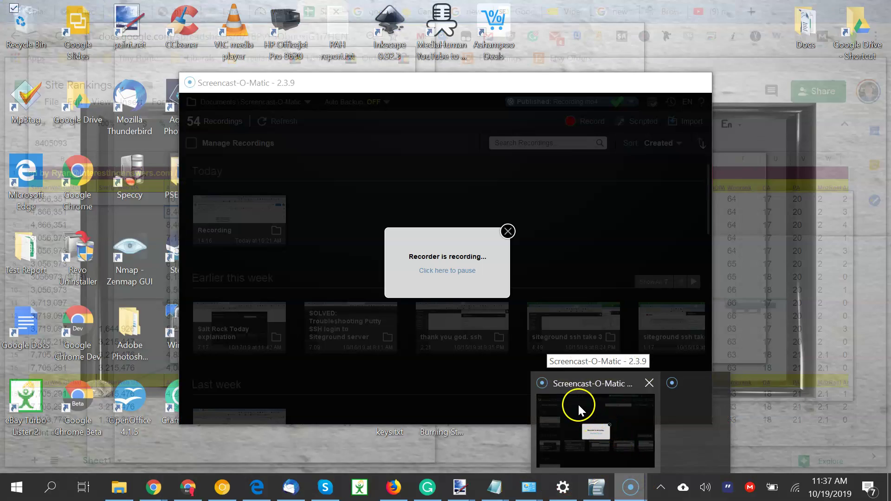
click(577, 403)
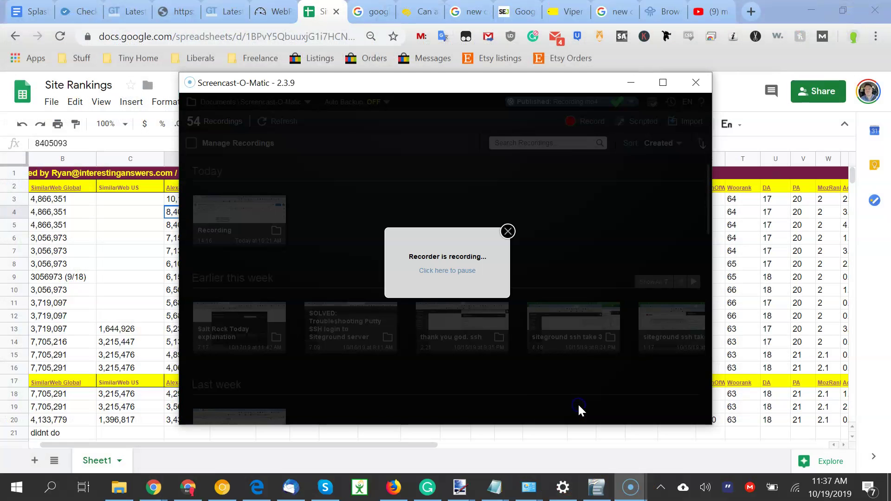